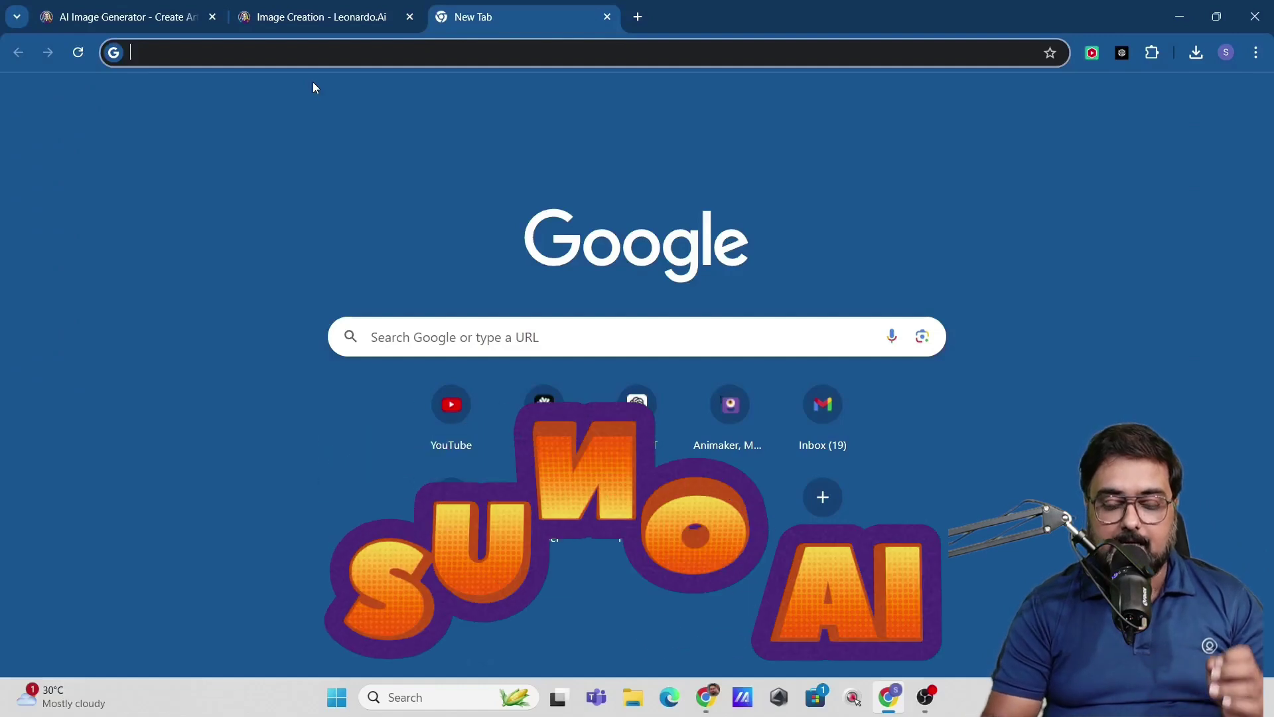
# Search Google for 'suno ai' and open the suno.com home page with its showcase songs.
pyautogui.write('suno')
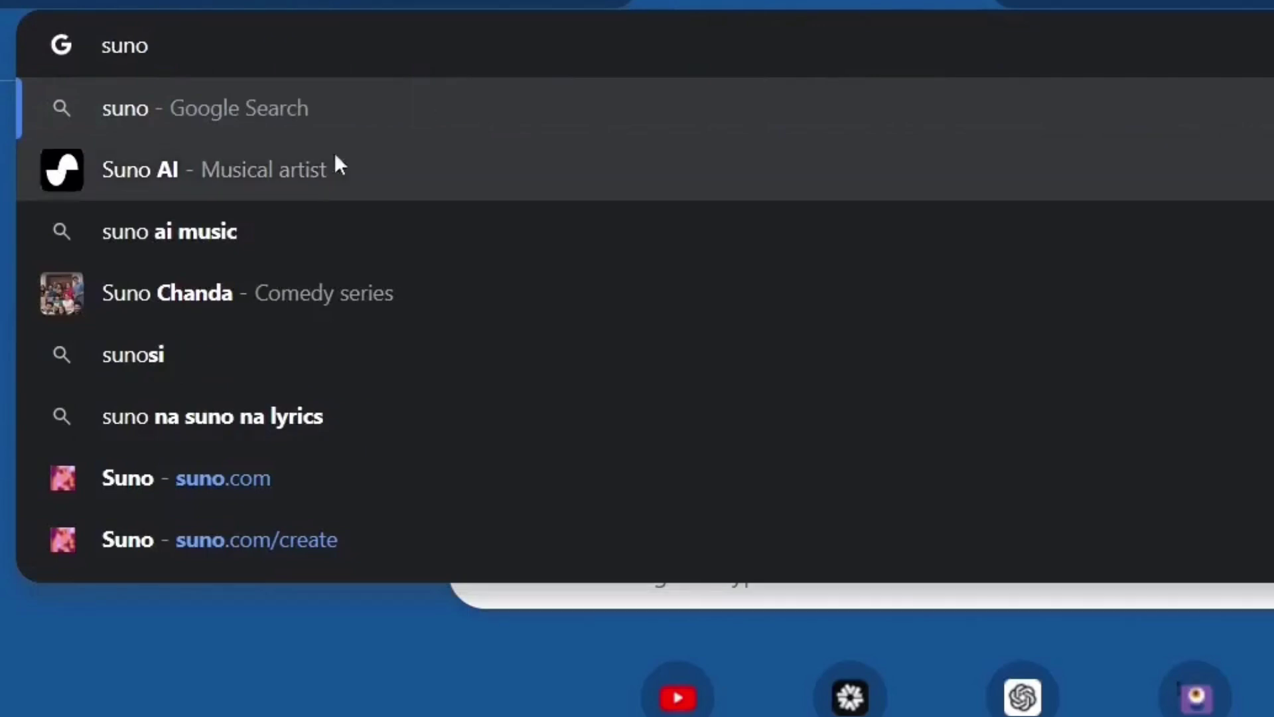
pyautogui.click(292, 174)
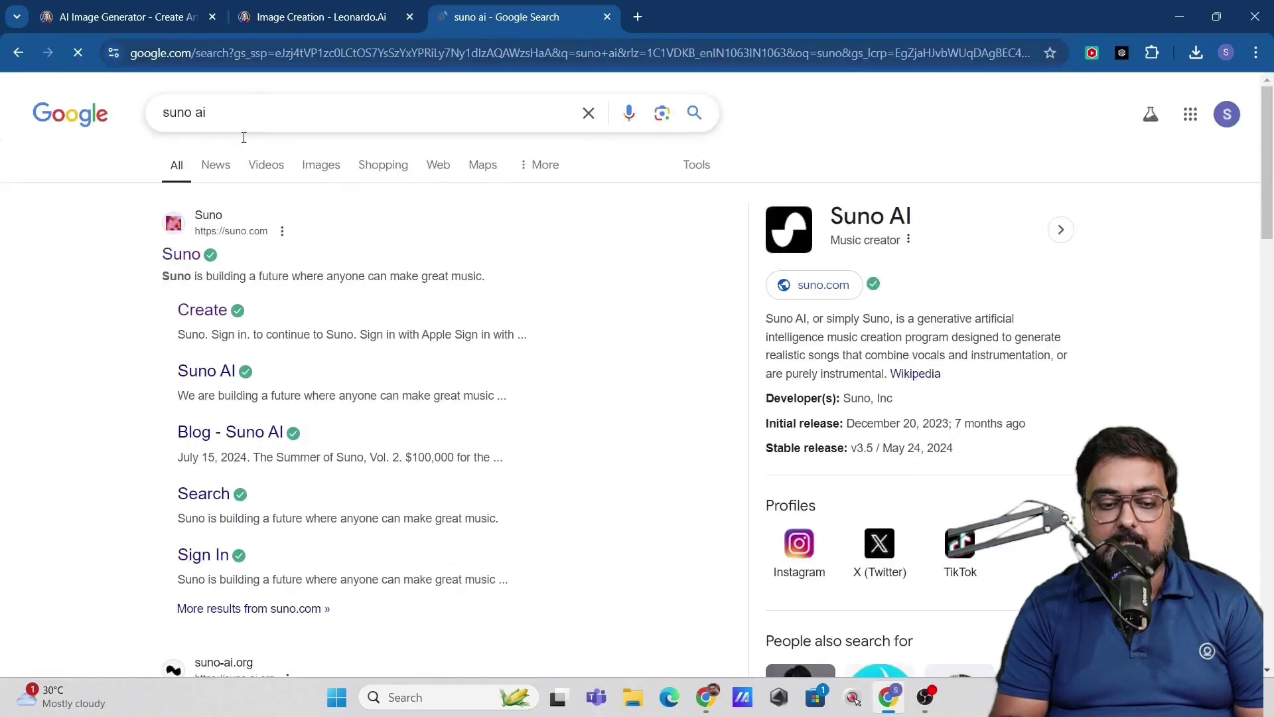
pyautogui.click(175, 264)
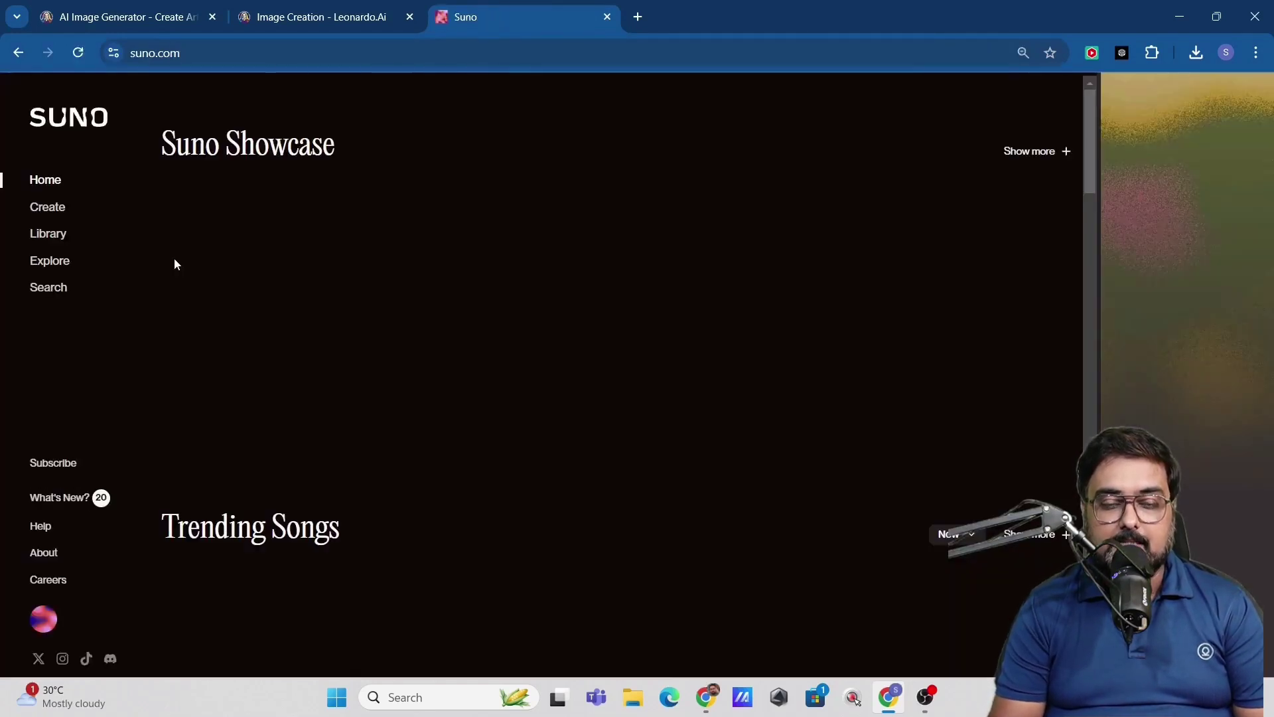
pyautogui.moveTo(20, 197); pyautogui.dragTo(90, 219)
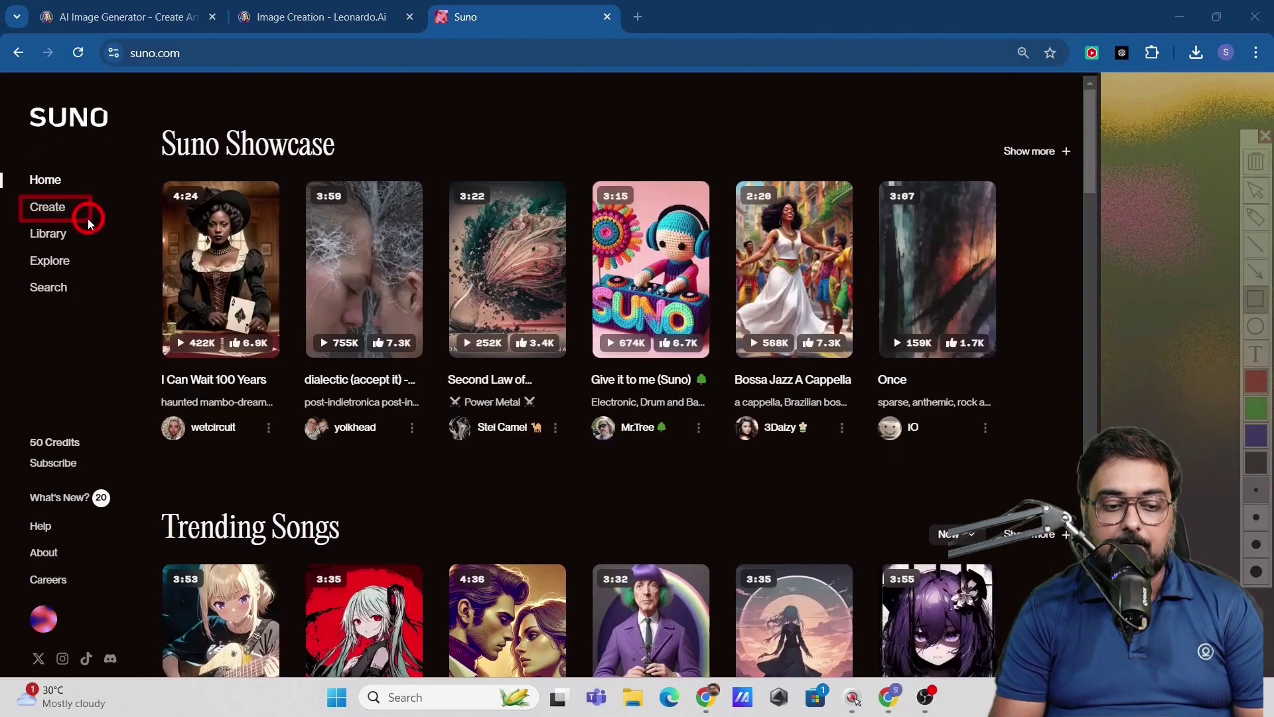
# Go to Suno's Create page and put the cursor in the empty Song description box.
pyautogui.click(84, 221)
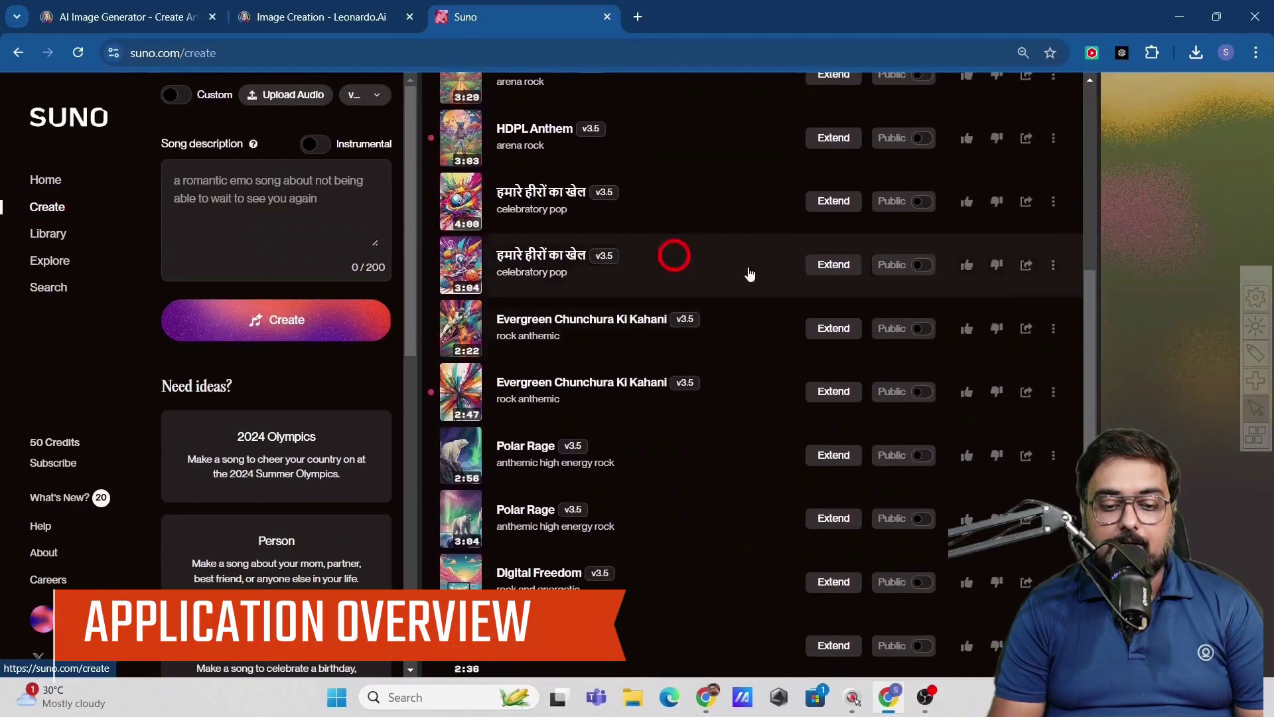
pyautogui.click(309, 233)
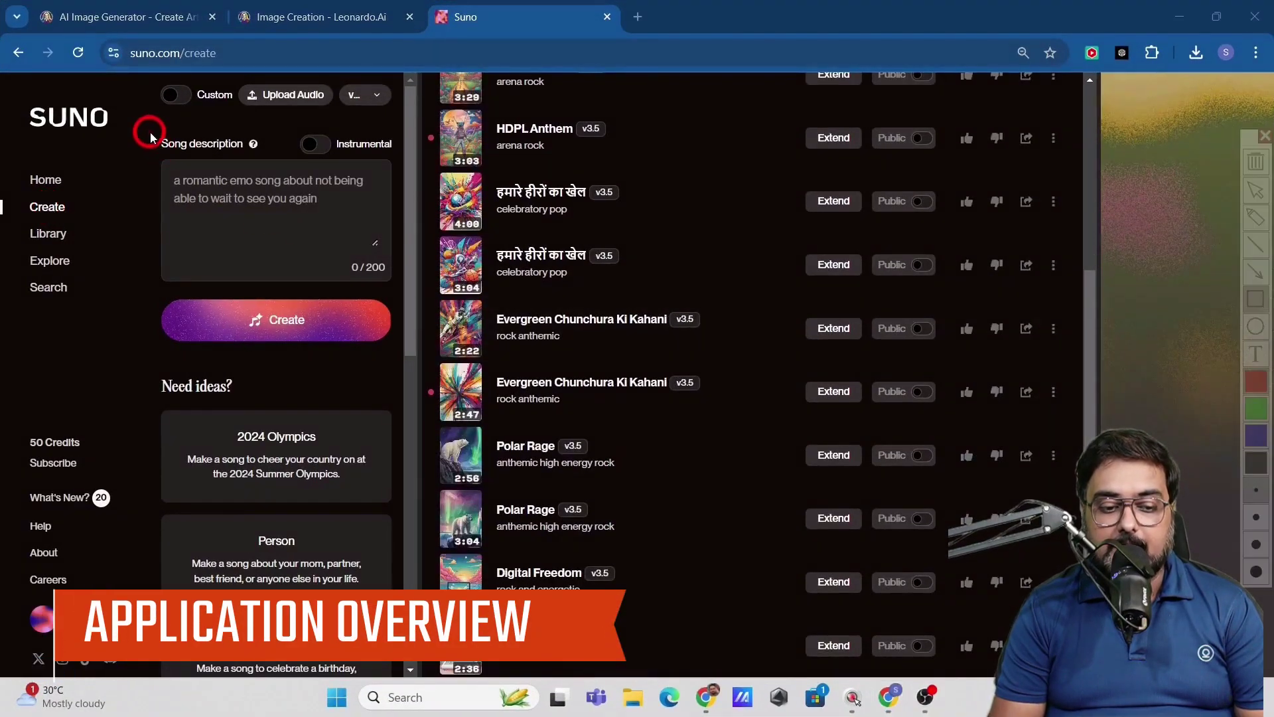
pyautogui.moveTo(152, 137)
pyautogui.mouseDown()
pyautogui.moveTo(341, 293)
pyautogui.moveTo(397, 292)
pyautogui.mouseUp()
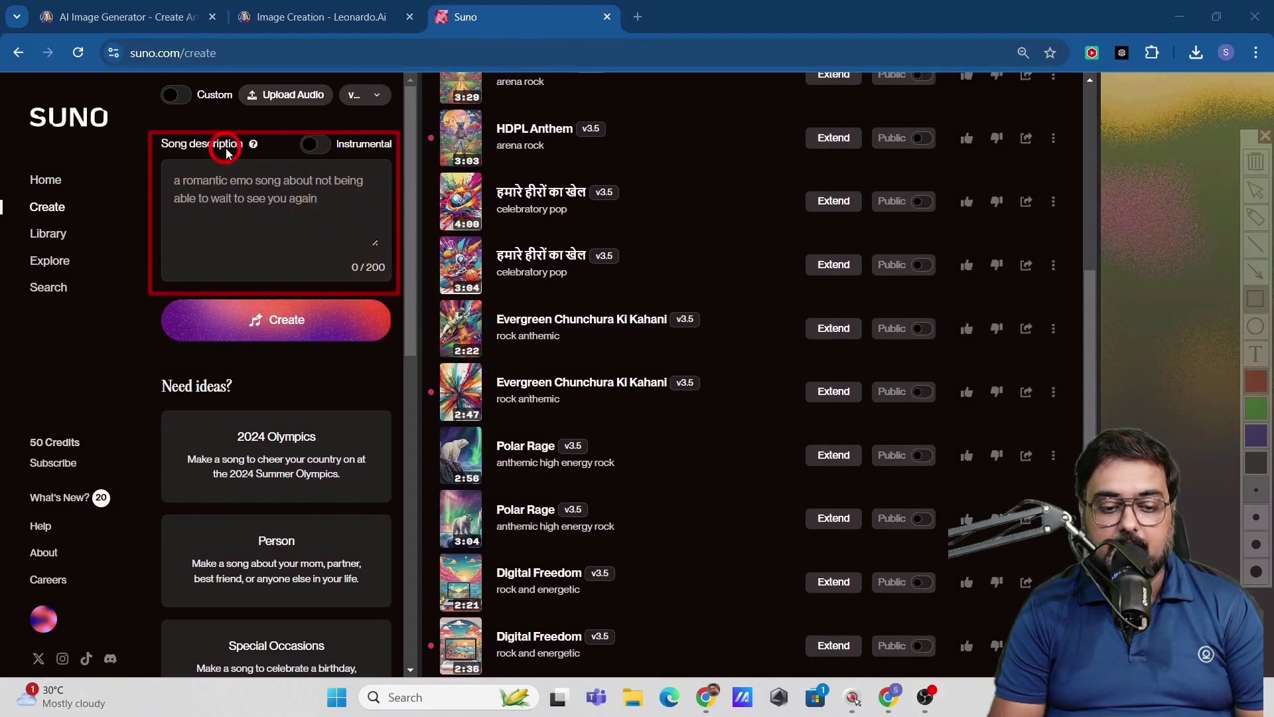
pyautogui.moveTo(150, 79); pyautogui.dragTo(244, 111)
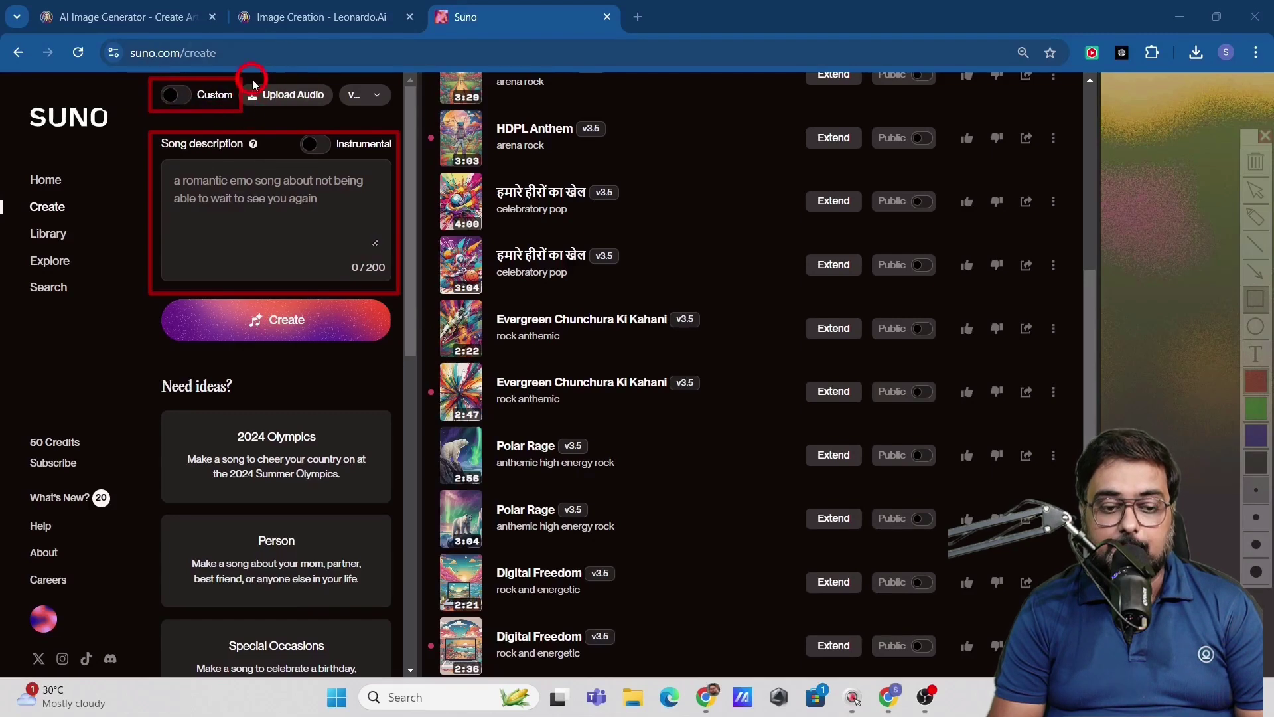
pyautogui.moveTo(247, 80); pyautogui.dragTo(333, 112)
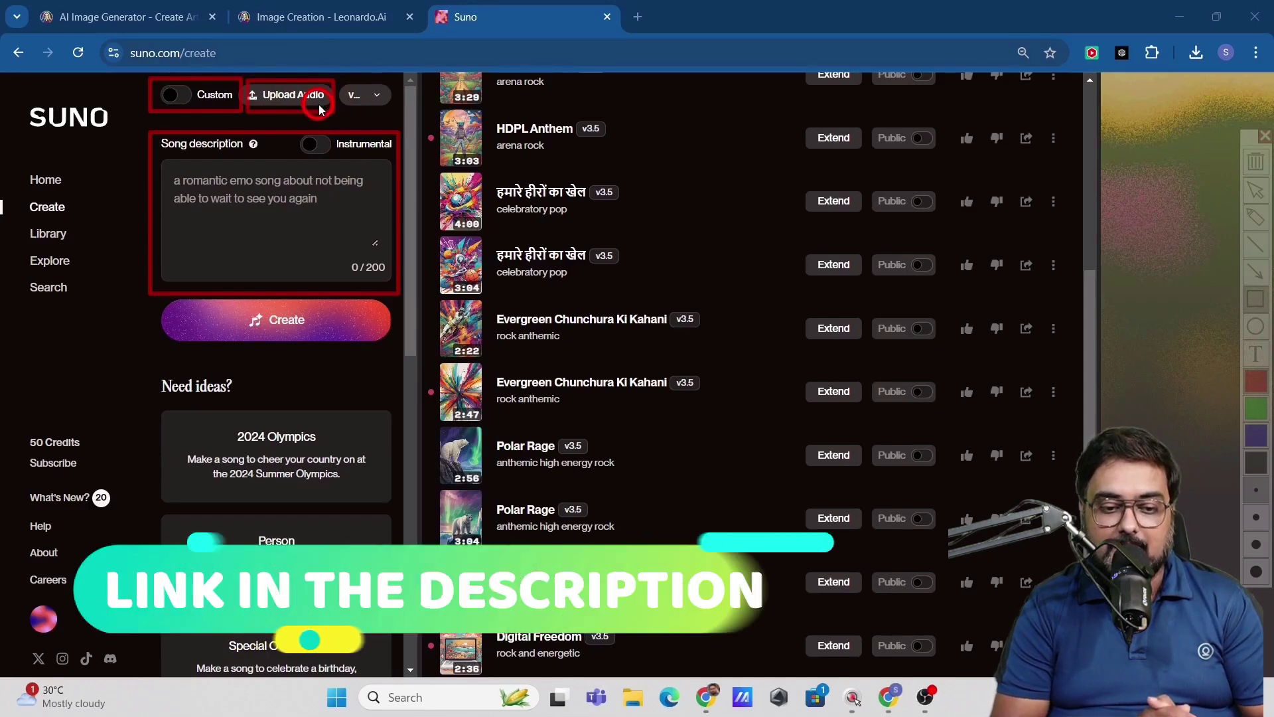
pyautogui.press('Escape')
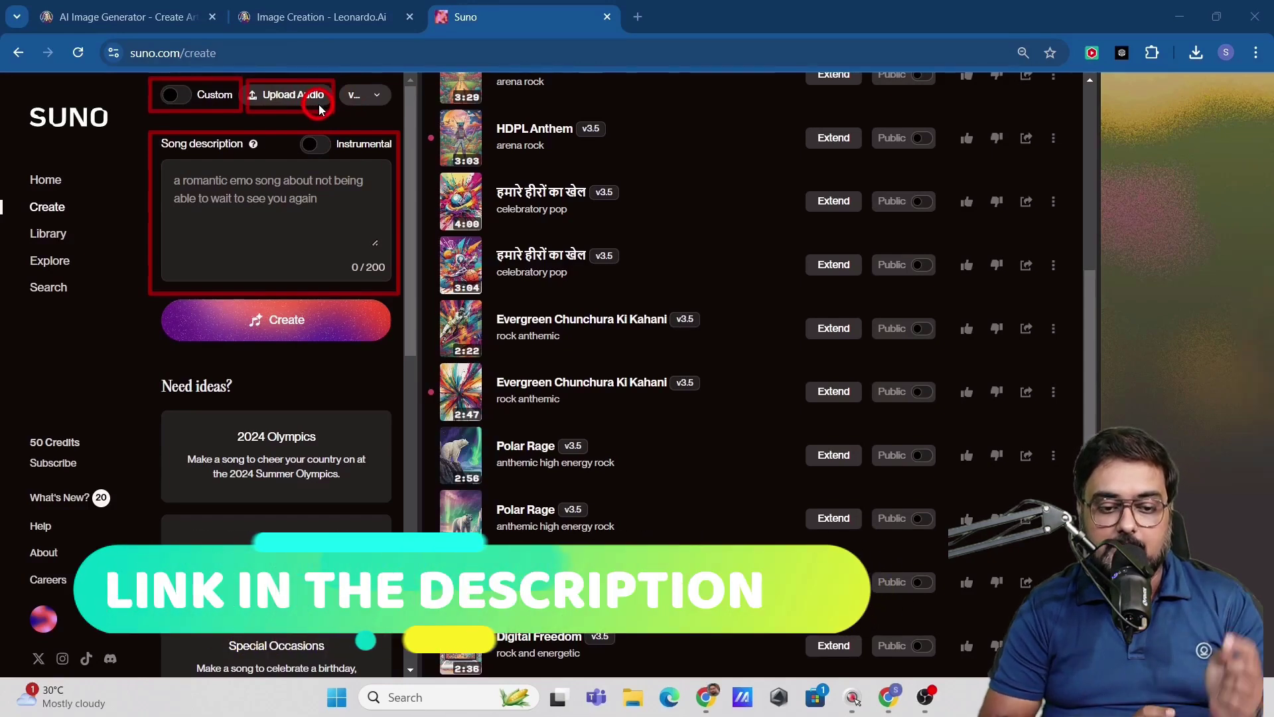
pyautogui.click(218, 203)
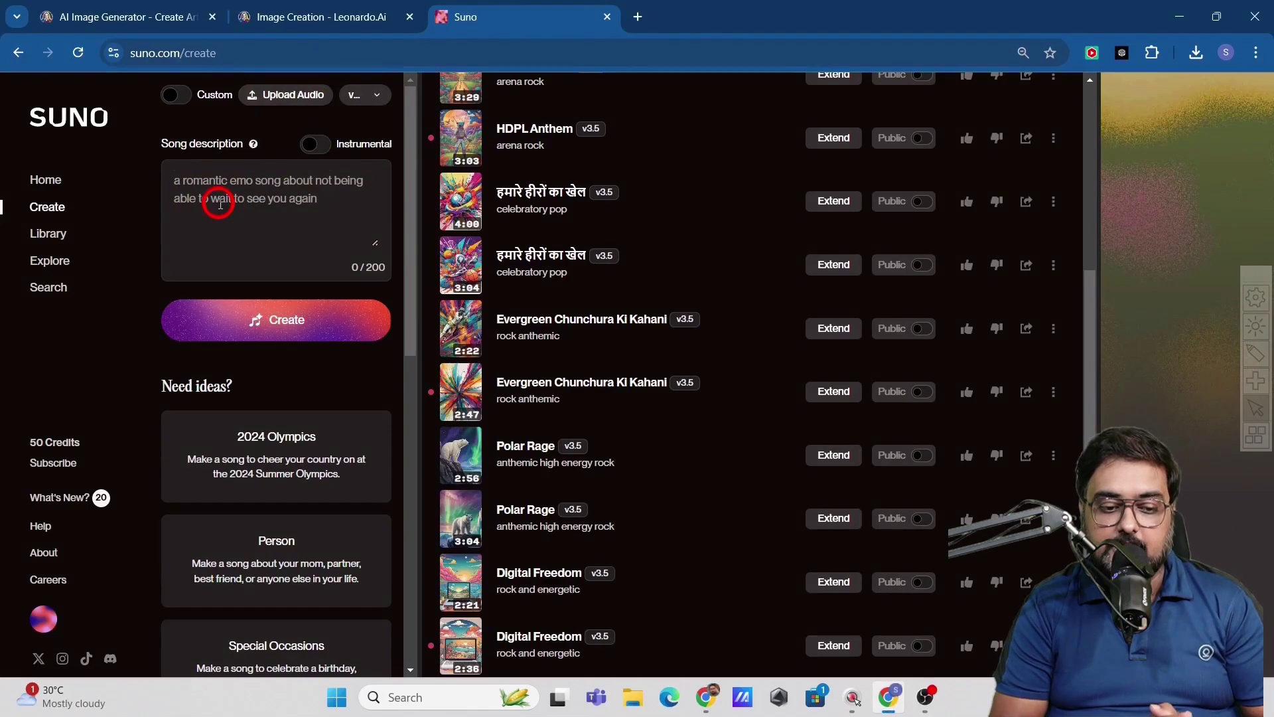
# Describe a rock song about Tom enjoying freedom working from home, and generate two tracks.
pyautogui.write('create a song about a ')
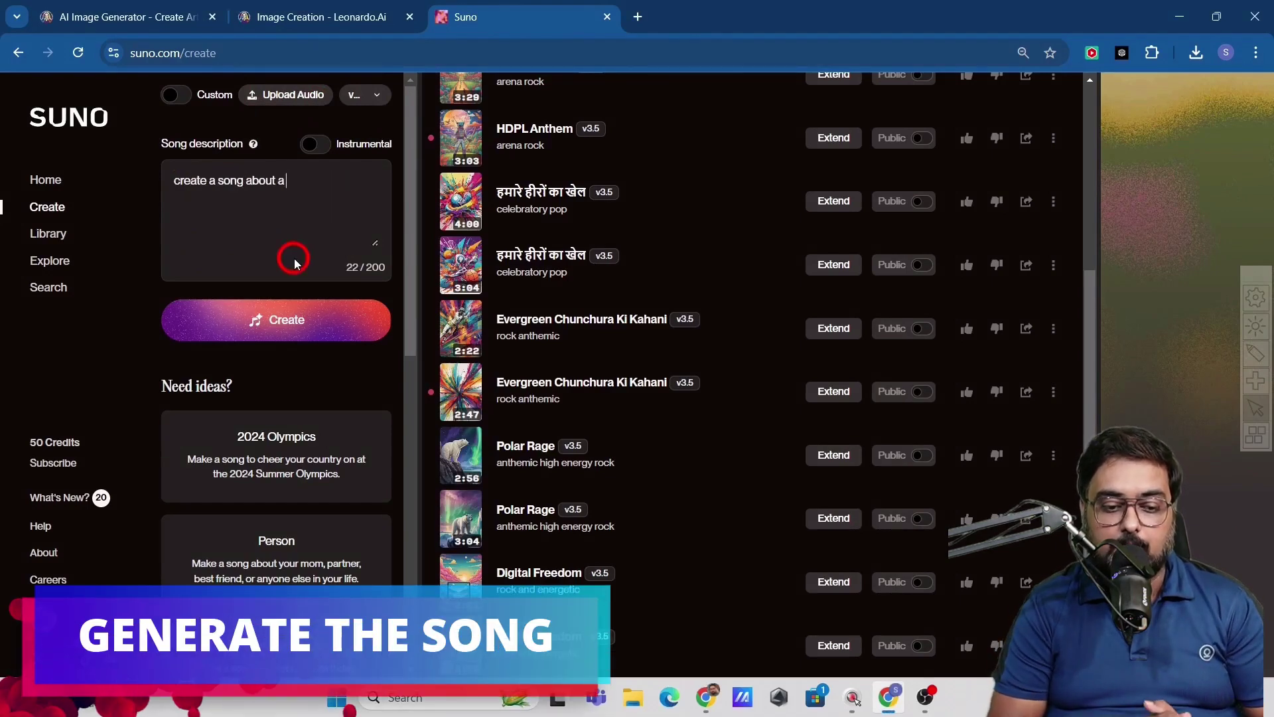
pyautogui.write('guy called tom who enjoys freedom by working from h')
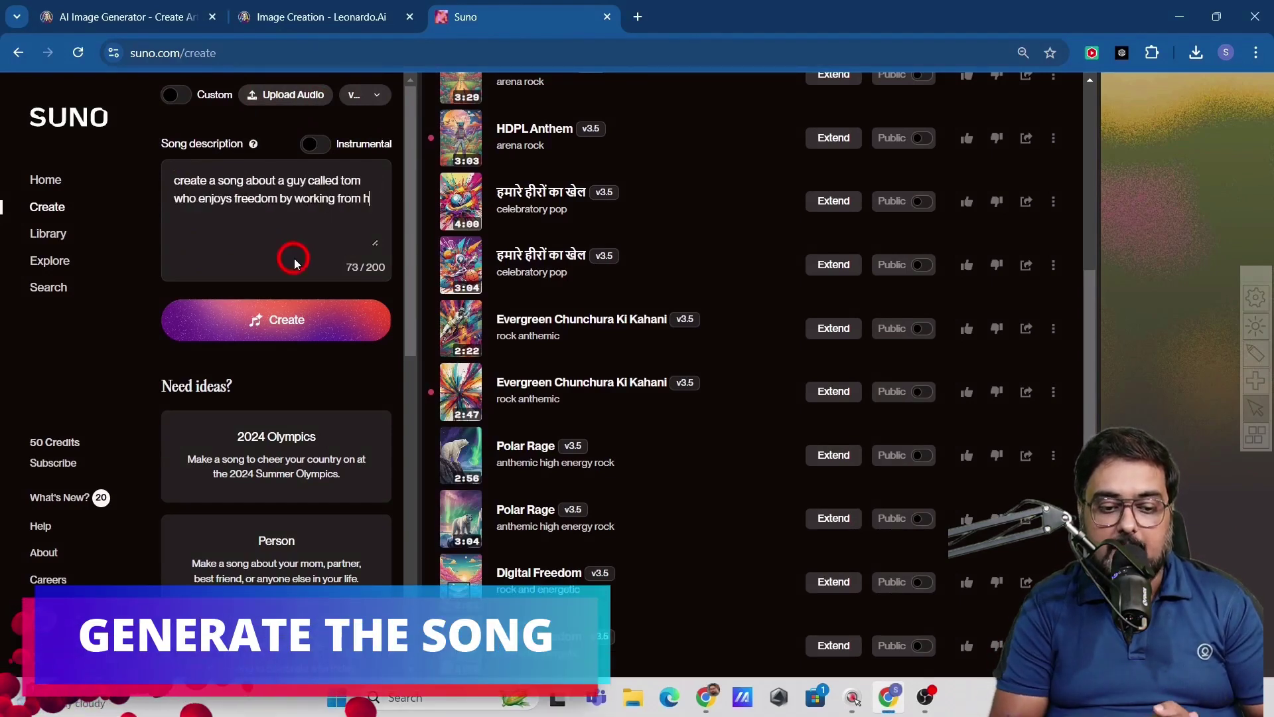
pyautogui.write('ome. rock version with energetic music.')
pyautogui.click(280, 331)
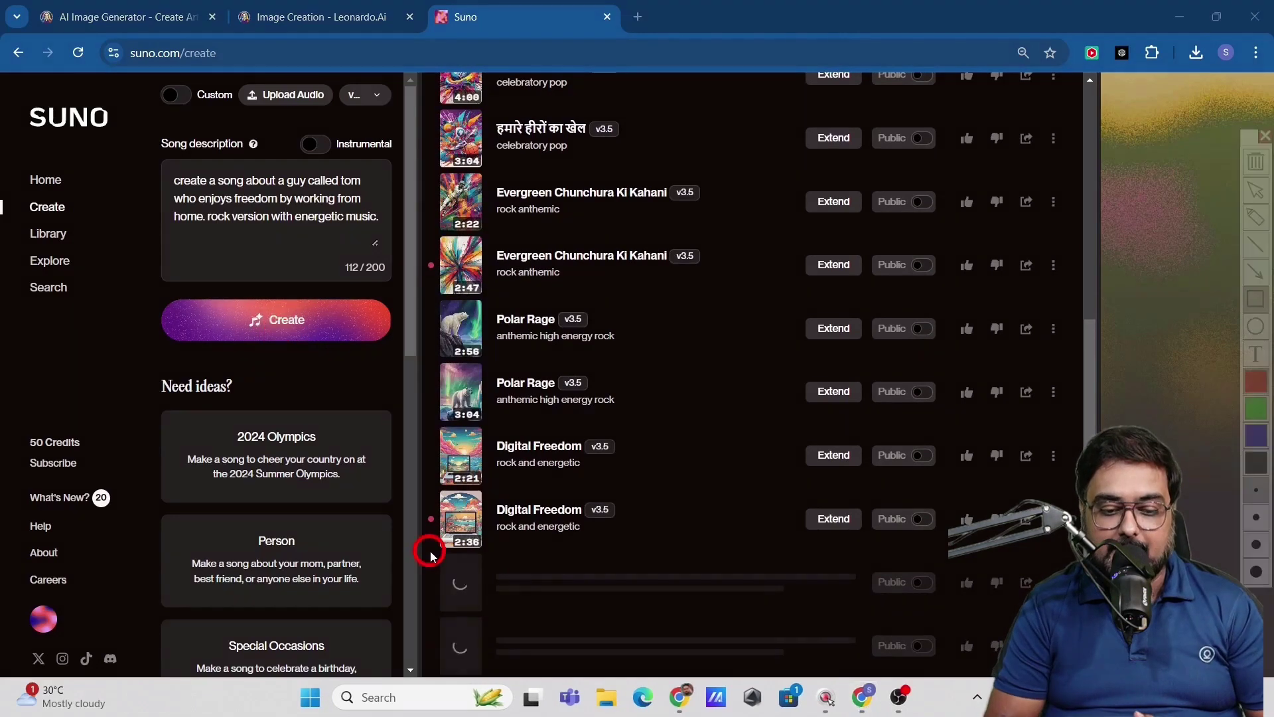
pyautogui.moveTo(431, 554)
pyautogui.mouseDown()
pyautogui.moveTo(594, 628)
pyautogui.moveTo(805, 620)
pyautogui.moveTo(1074, 671)
pyautogui.mouseUp()
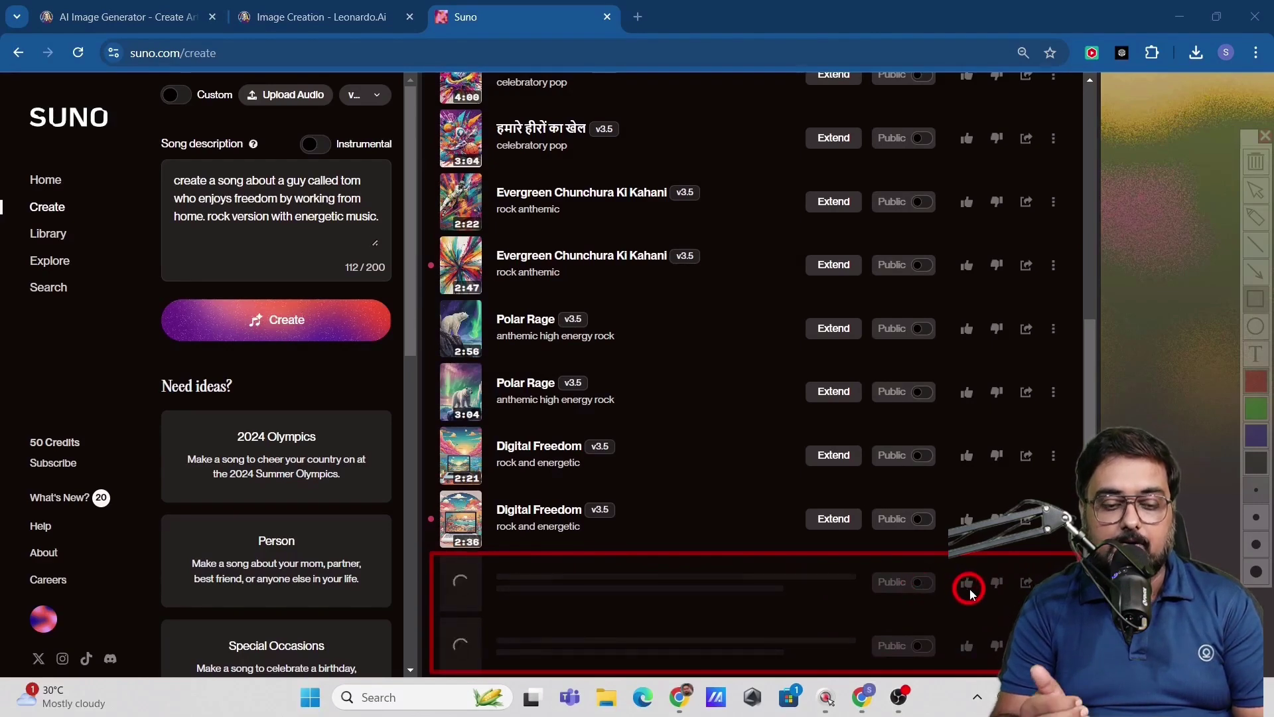
pyautogui.moveTo(432, 550)
pyautogui.mouseDown()
pyautogui.moveTo(816, 671)
pyautogui.moveTo(1048, 647)
pyautogui.moveTo(1078, 661)
pyautogui.mouseUp()
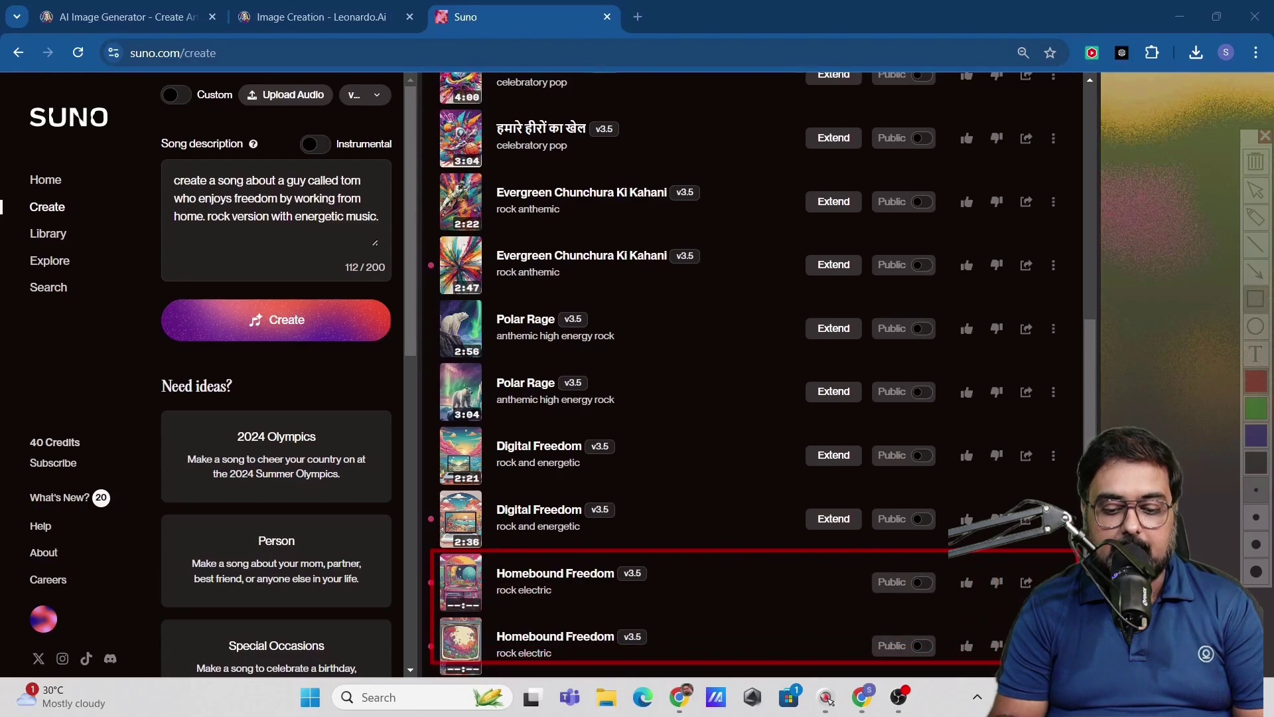
pyautogui.moveTo(491, 569); pyautogui.dragTo(657, 584)
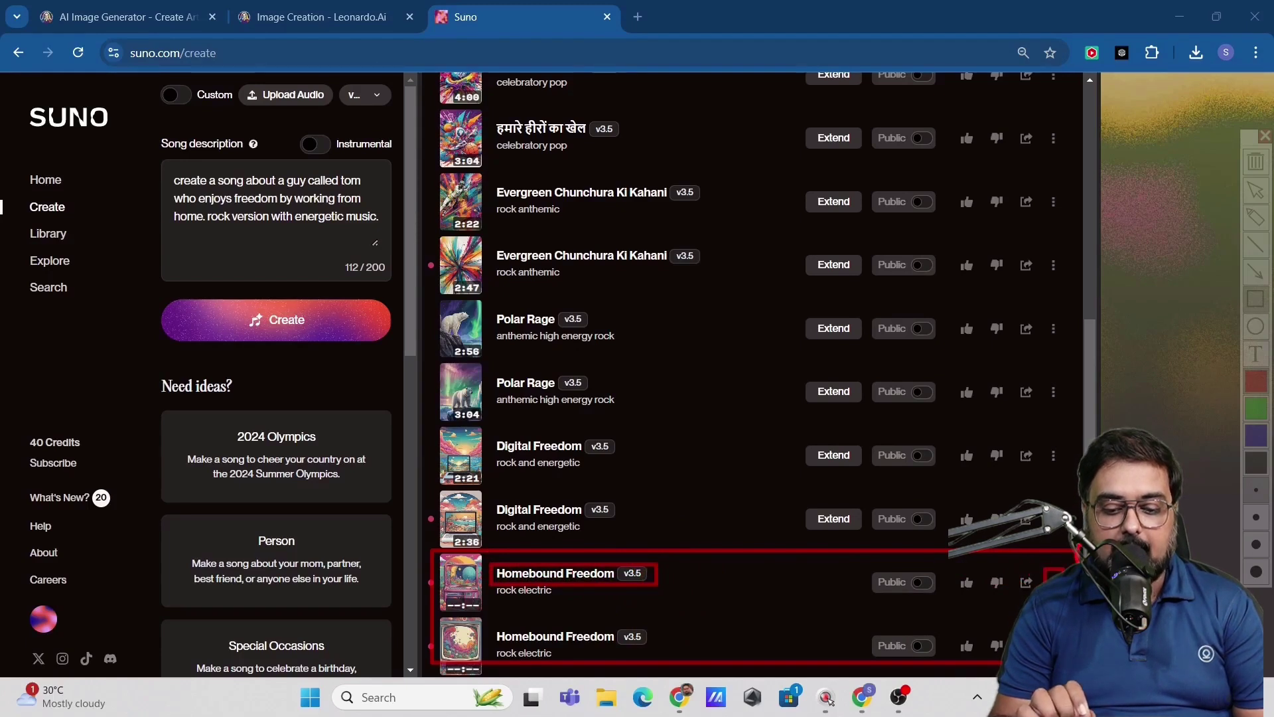
# Open the first Homebound Freedom track's page and play it with lyrics, pausing at 0:46.
pyautogui.click(521, 579)
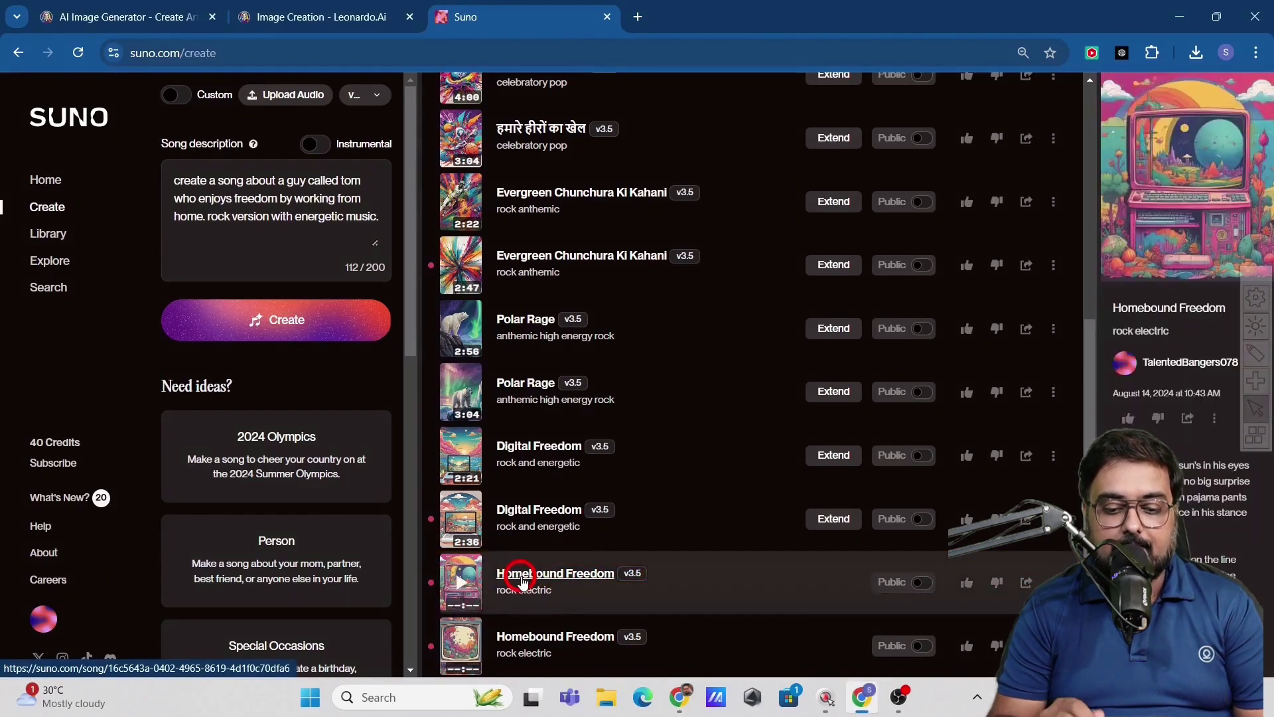
pyautogui.click(522, 574)
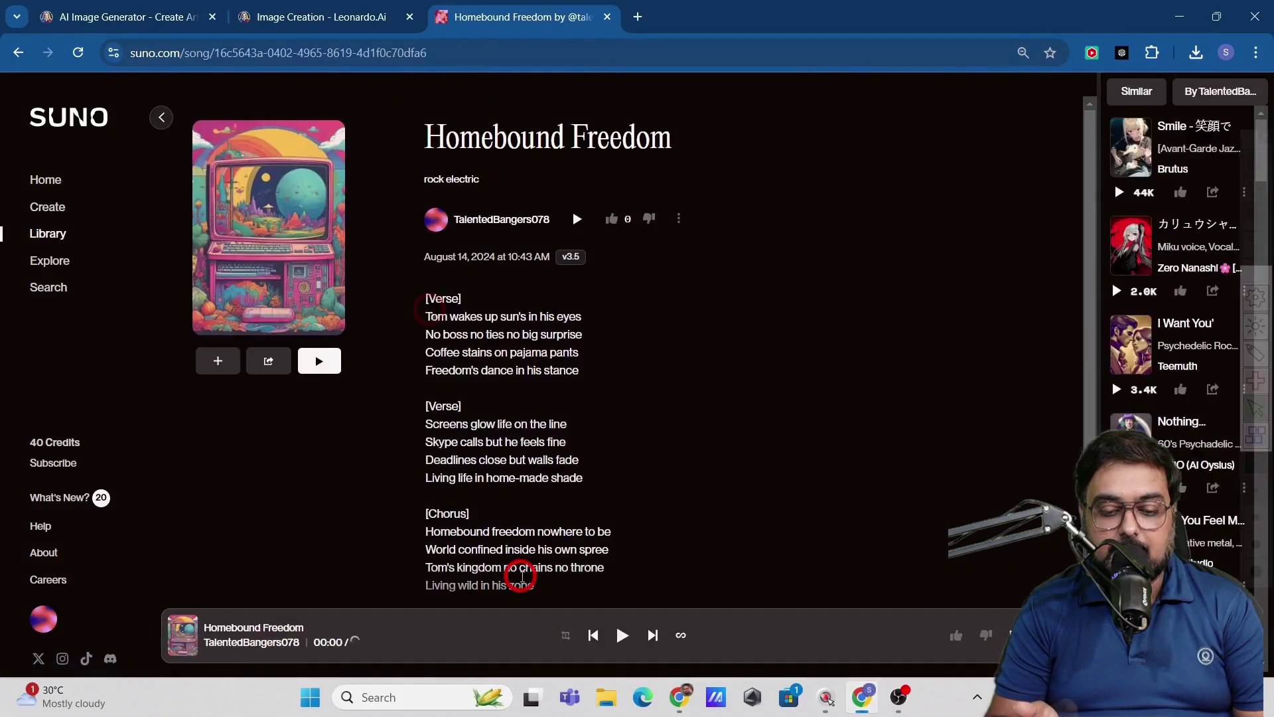
pyautogui.click(575, 216)
pyautogui.moveTo(584, 232); pyautogui.dragTo(592, 234)
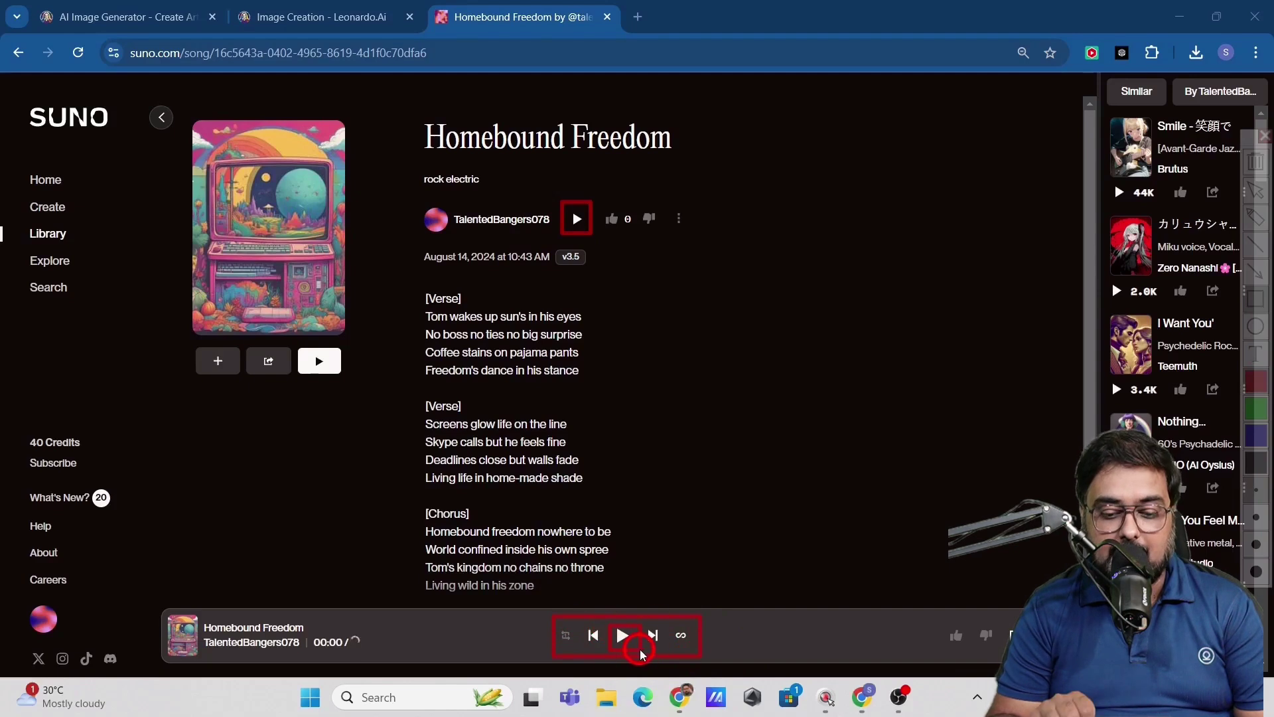
pyautogui.moveTo(413, 274)
pyautogui.mouseDown()
pyautogui.moveTo(555, 410)
pyautogui.moveTo(606, 487)
pyautogui.mouseUp()
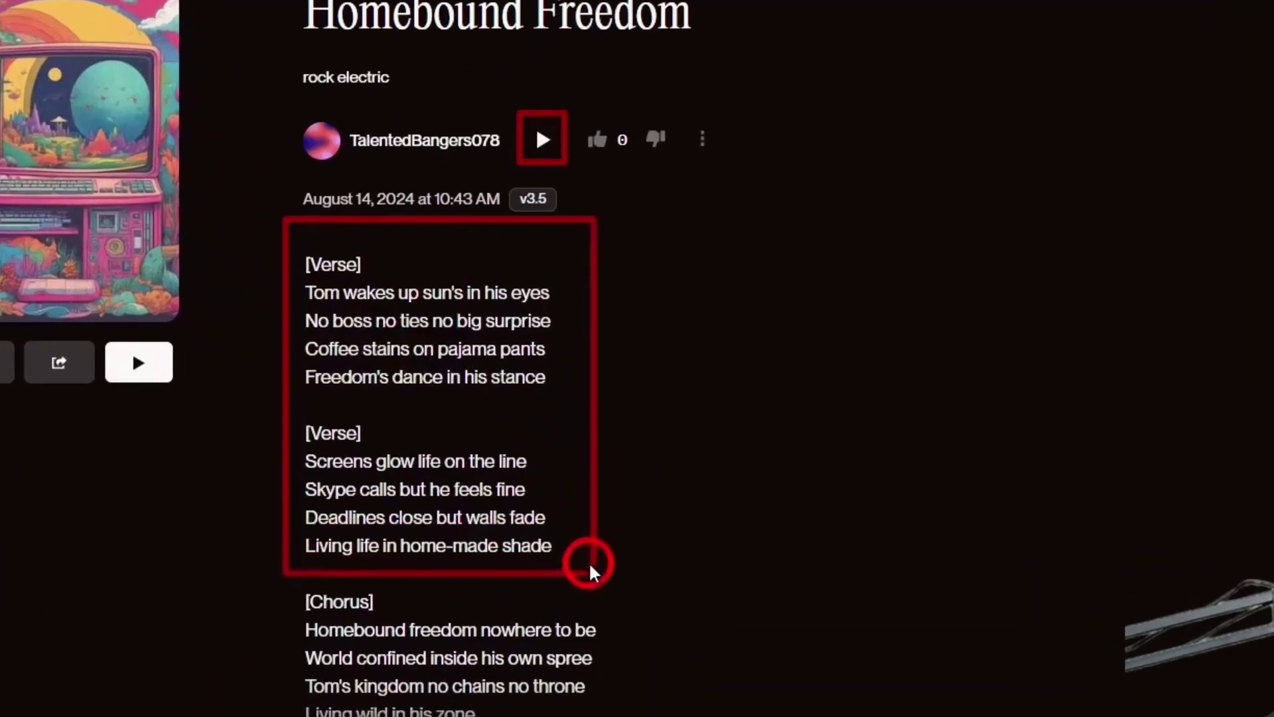
pyautogui.moveTo(589, 566); pyautogui.dragTo(641, 716)
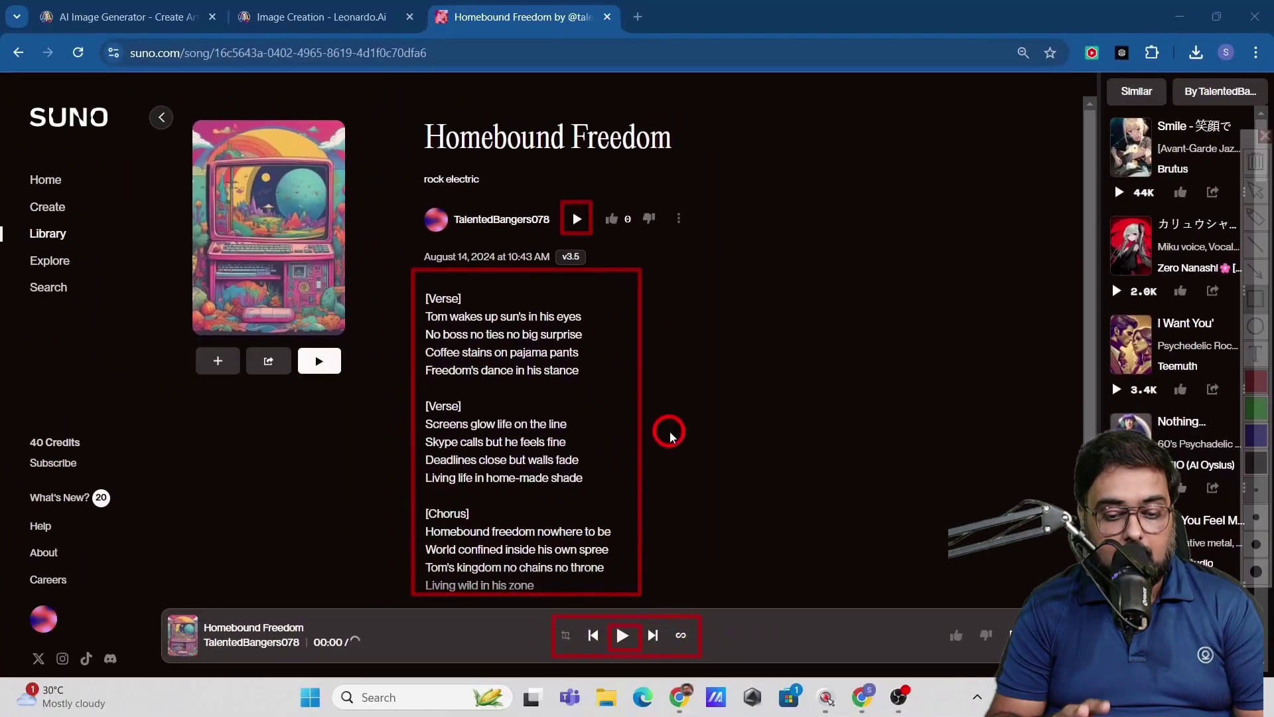
pyautogui.press('Escape')
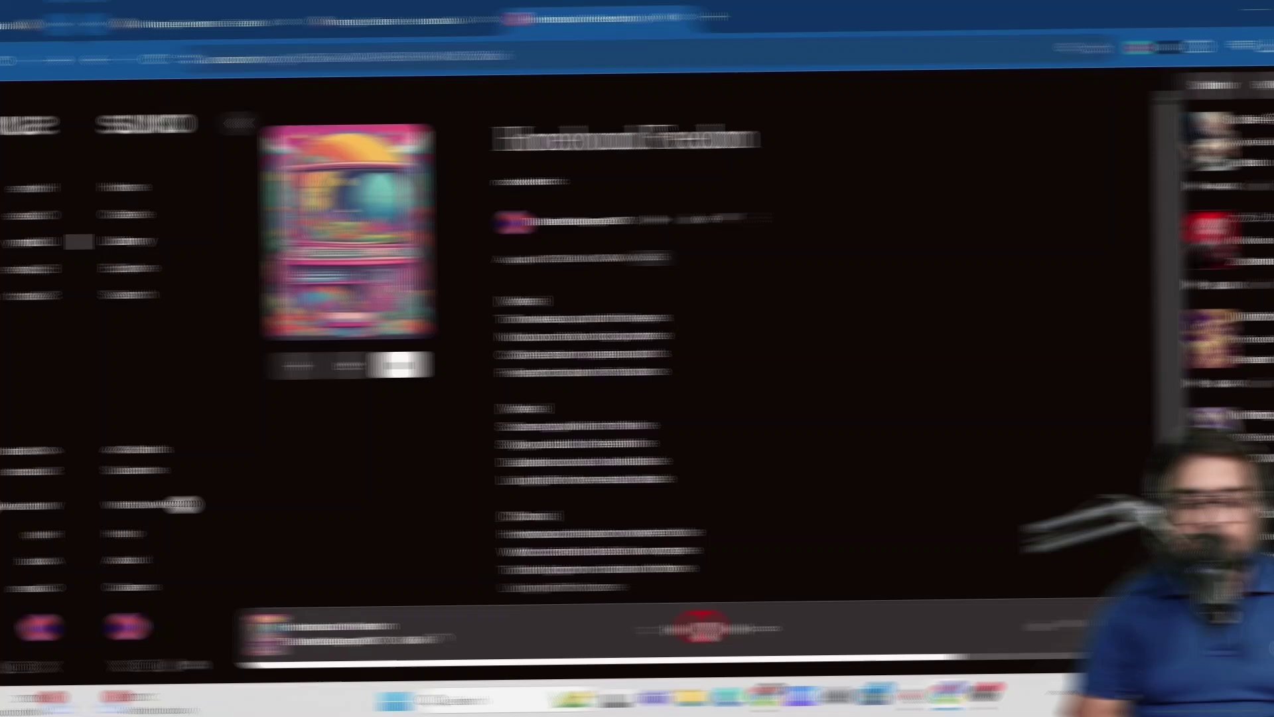
pyautogui.click(622, 629)
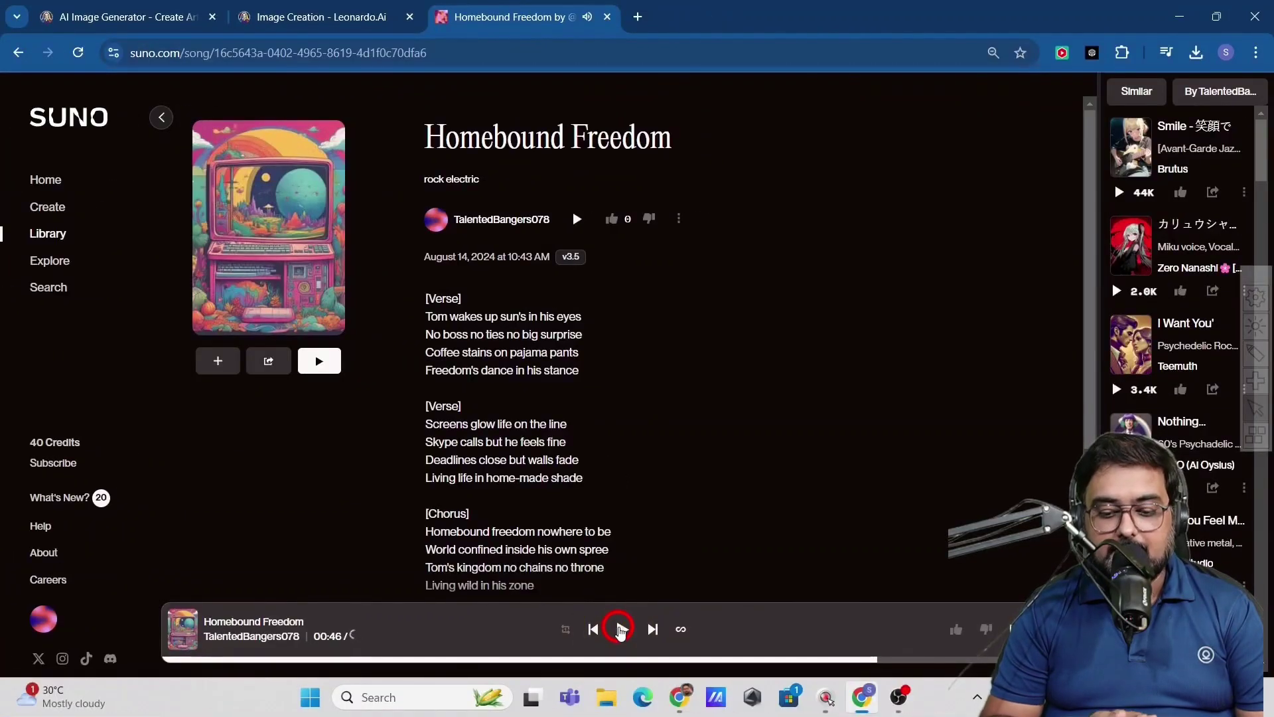
# Download Homebound Freedom as an MP3 audio file and return to the Create page.
pyautogui.click(678, 218)
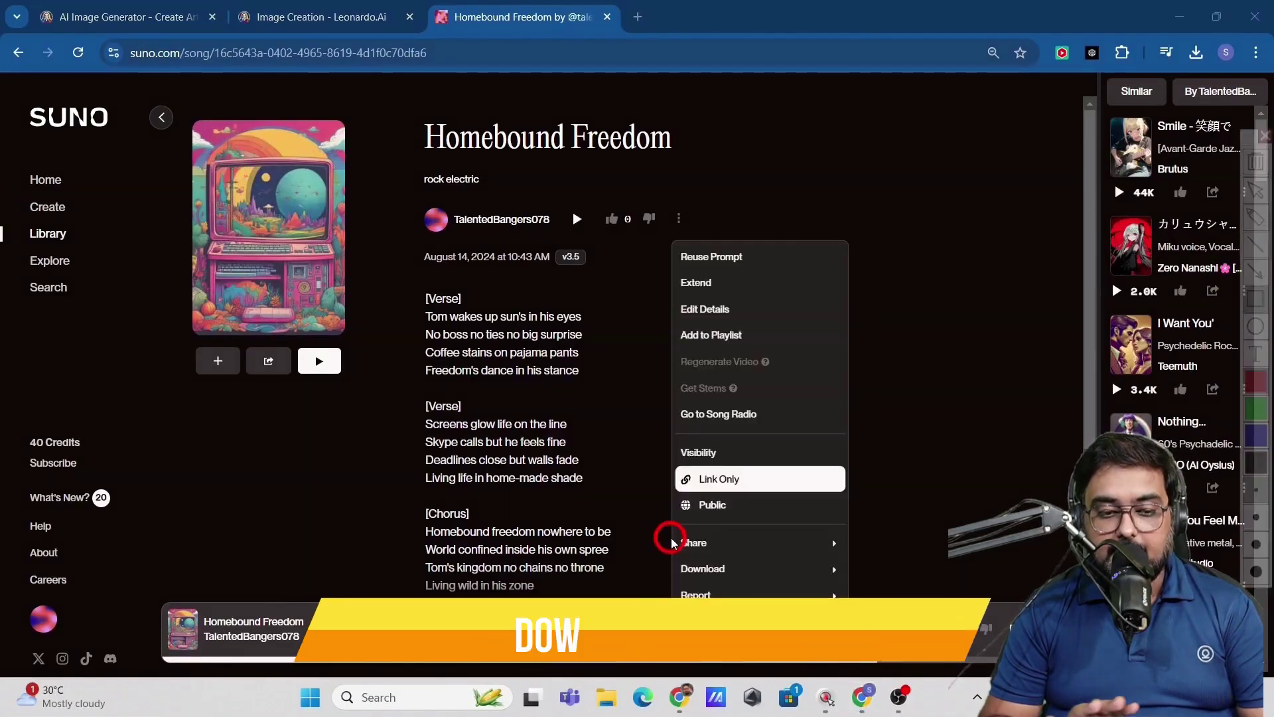
pyautogui.click(833, 569)
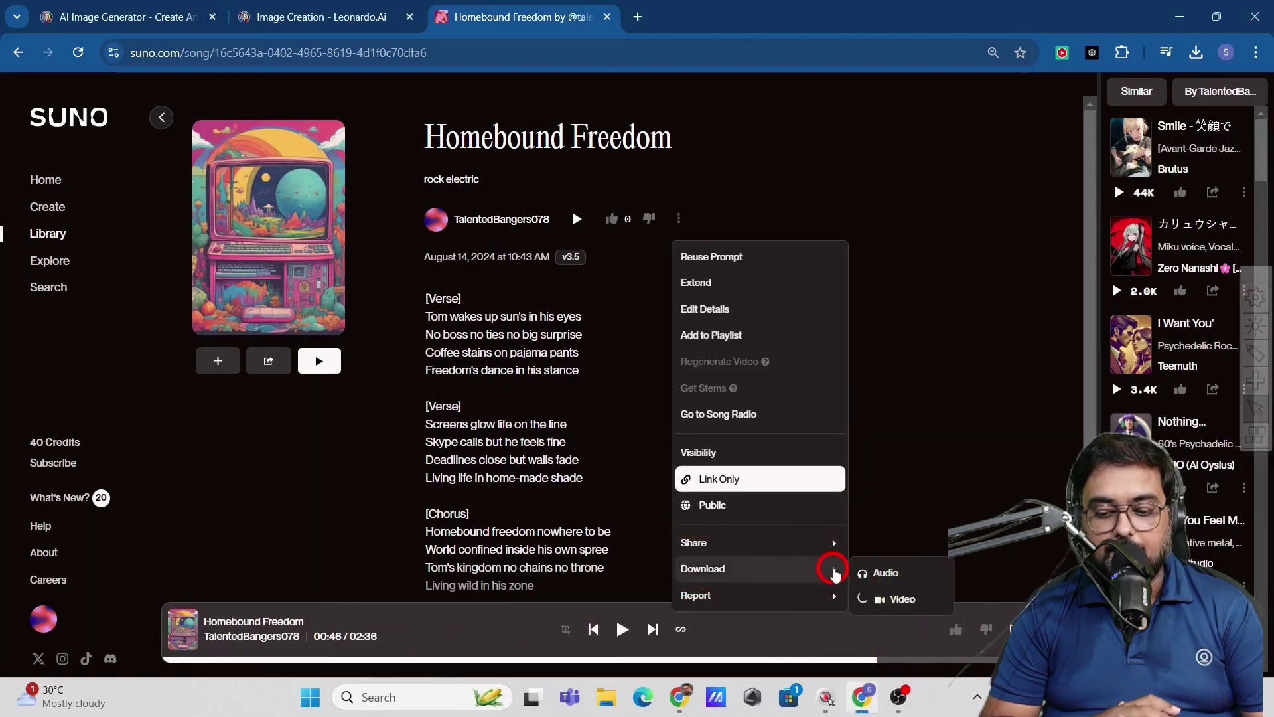
pyautogui.click(882, 575)
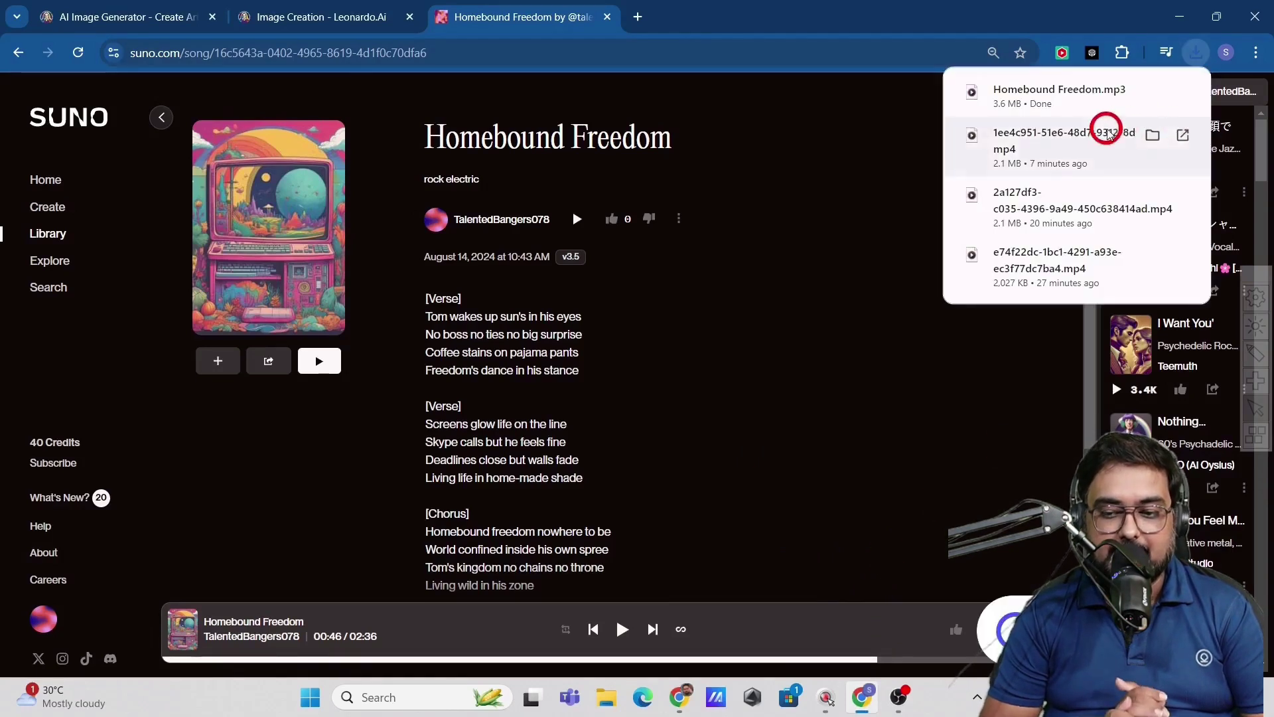
pyautogui.click(162, 118)
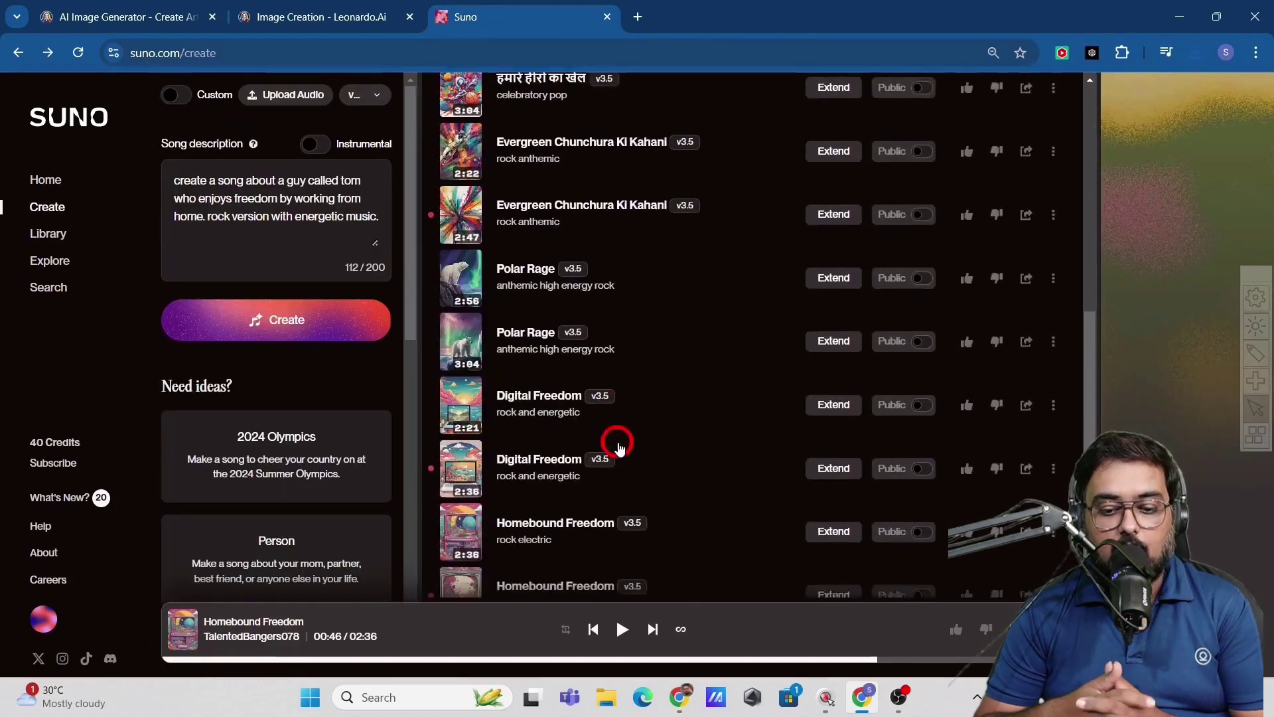
# Open and play the second Homebound Freedom track, briefly boxing its lyrics in red.
pyautogui.click(582, 561)
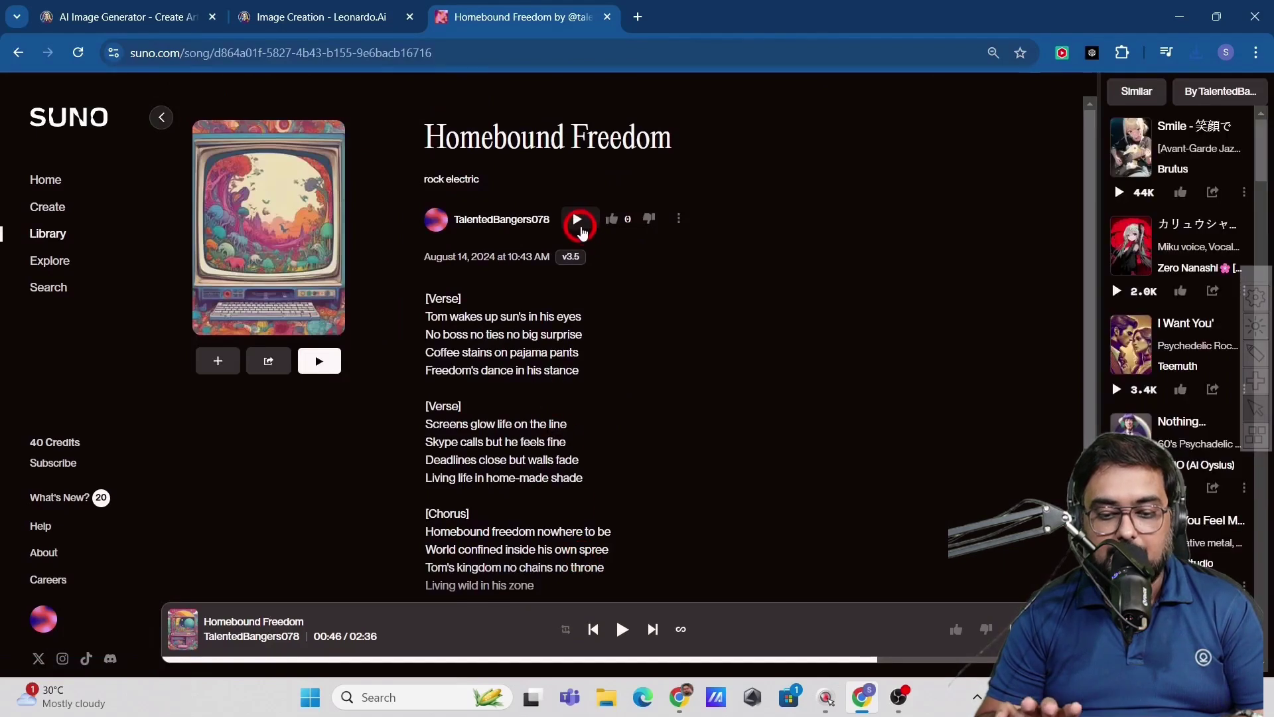
pyautogui.click(577, 222)
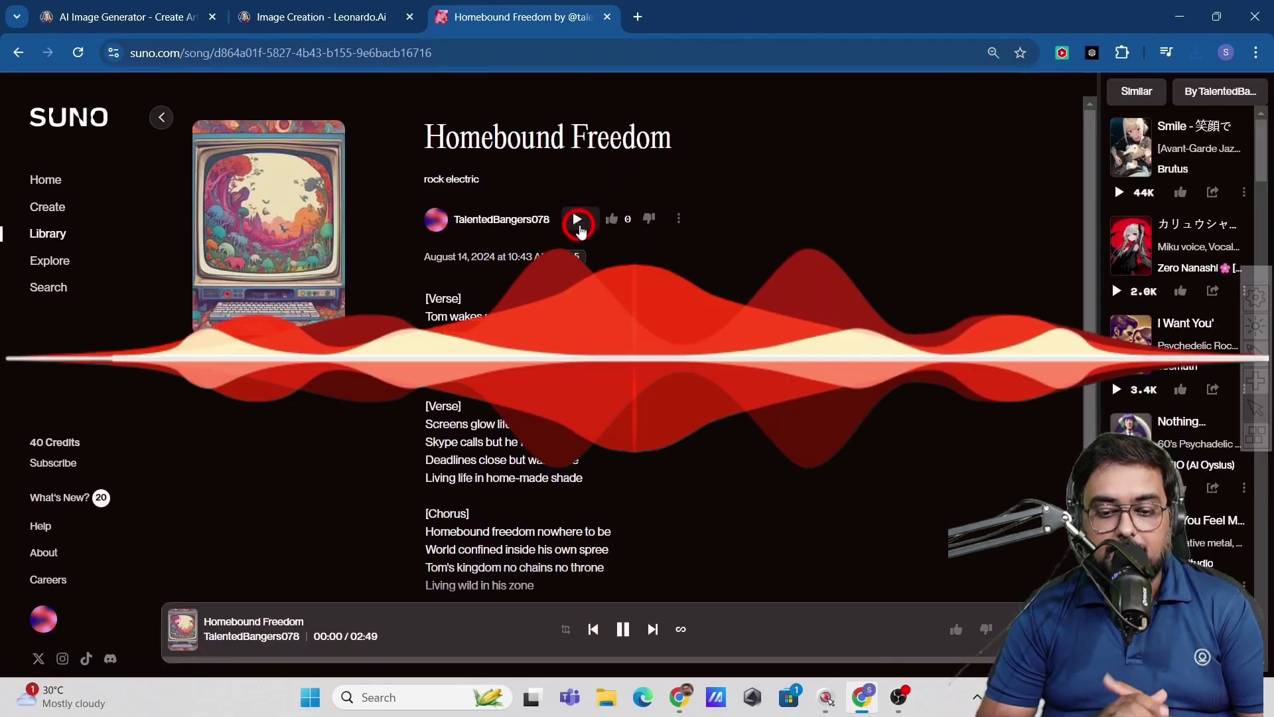
pyautogui.moveTo(1256, 361)
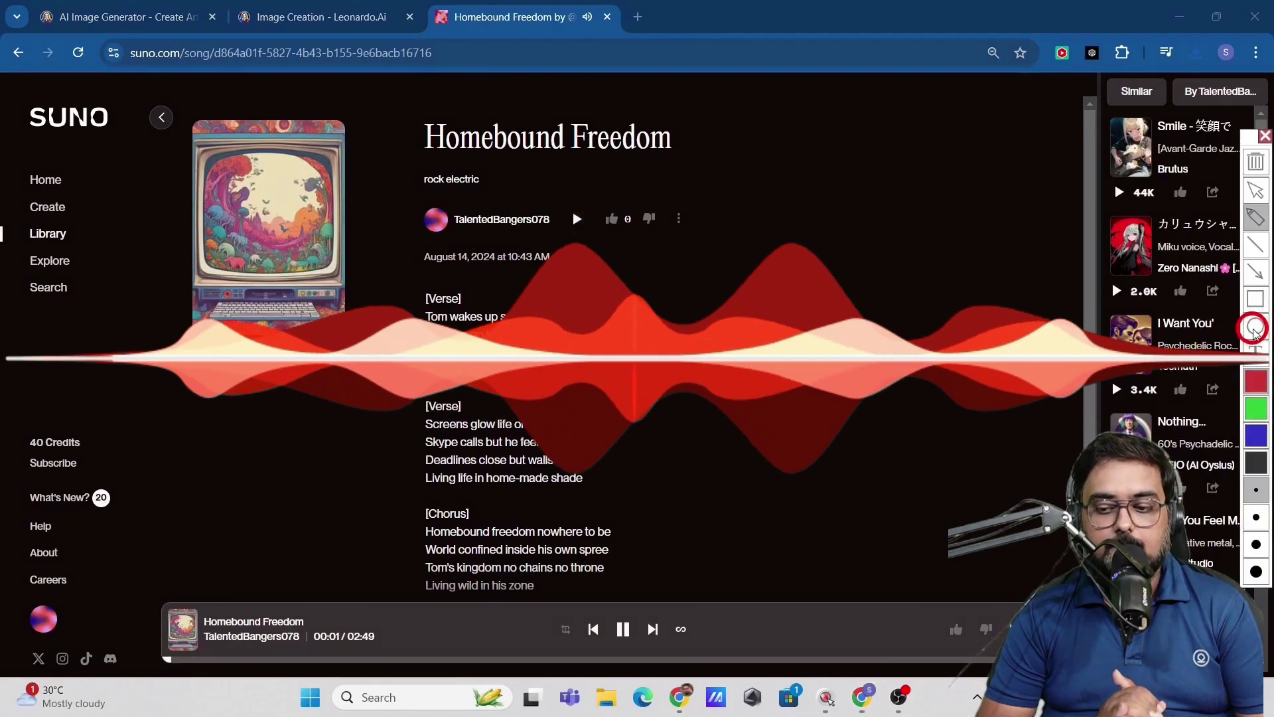
pyautogui.click(1254, 304)
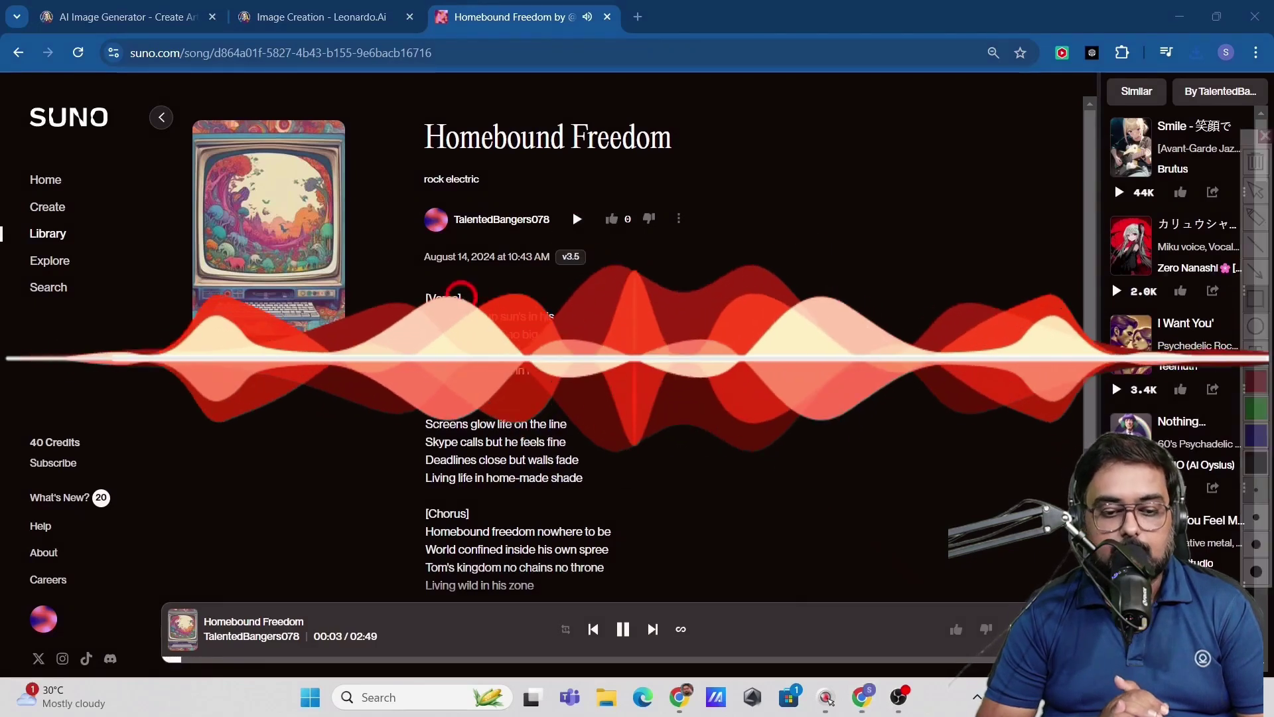
pyautogui.moveTo(579, 438)
pyautogui.mouseDown()
pyautogui.moveTo(643, 484)
pyautogui.moveTo(649, 592)
pyautogui.mouseUp()
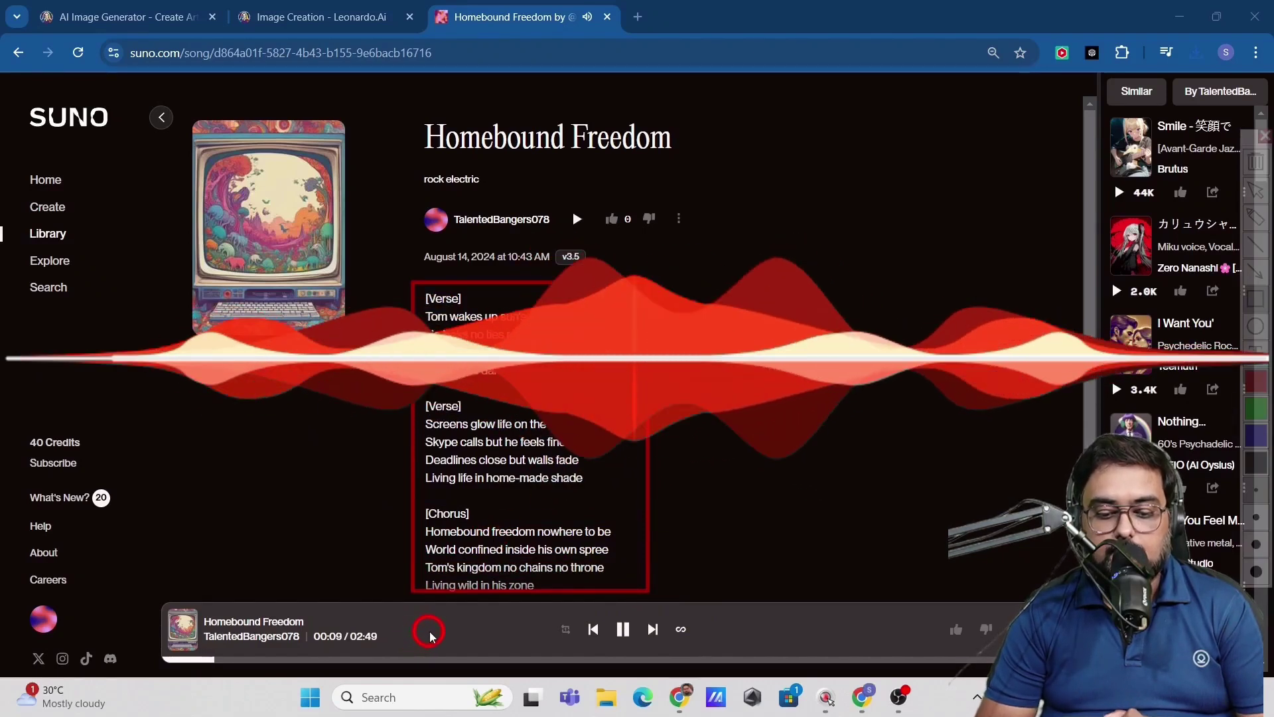
pyautogui.click(1258, 296)
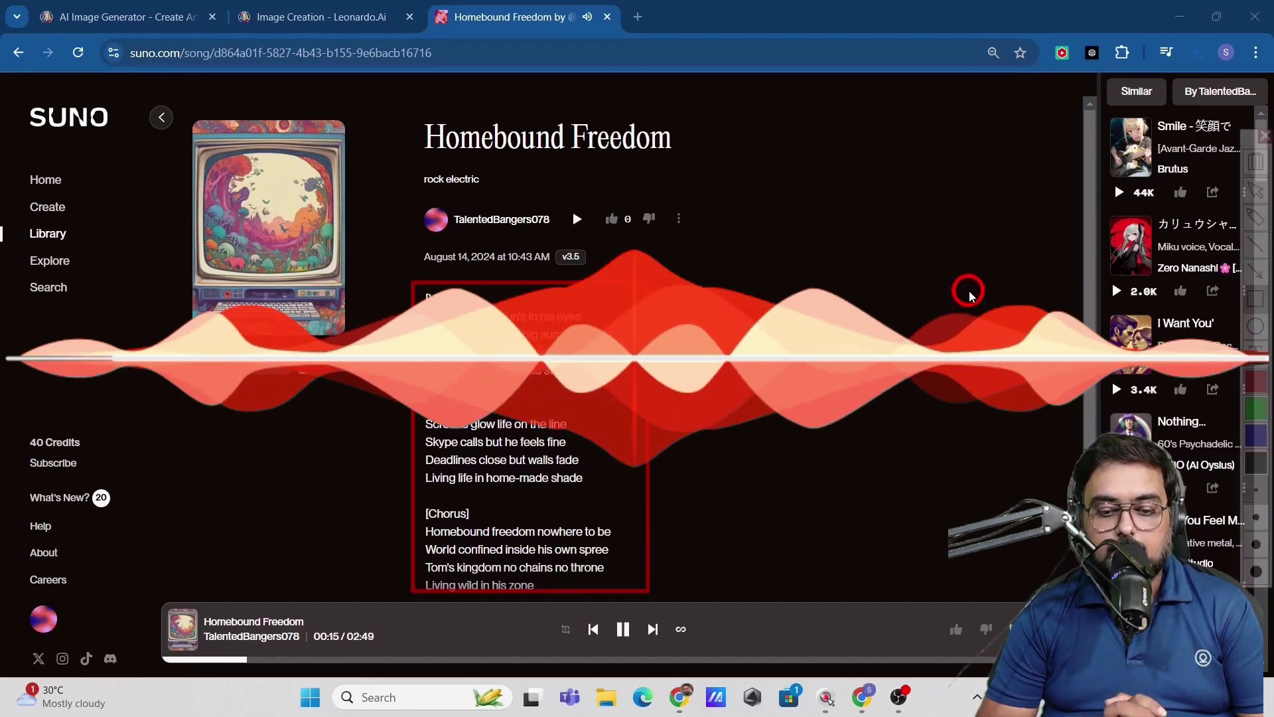
pyautogui.click(970, 296)
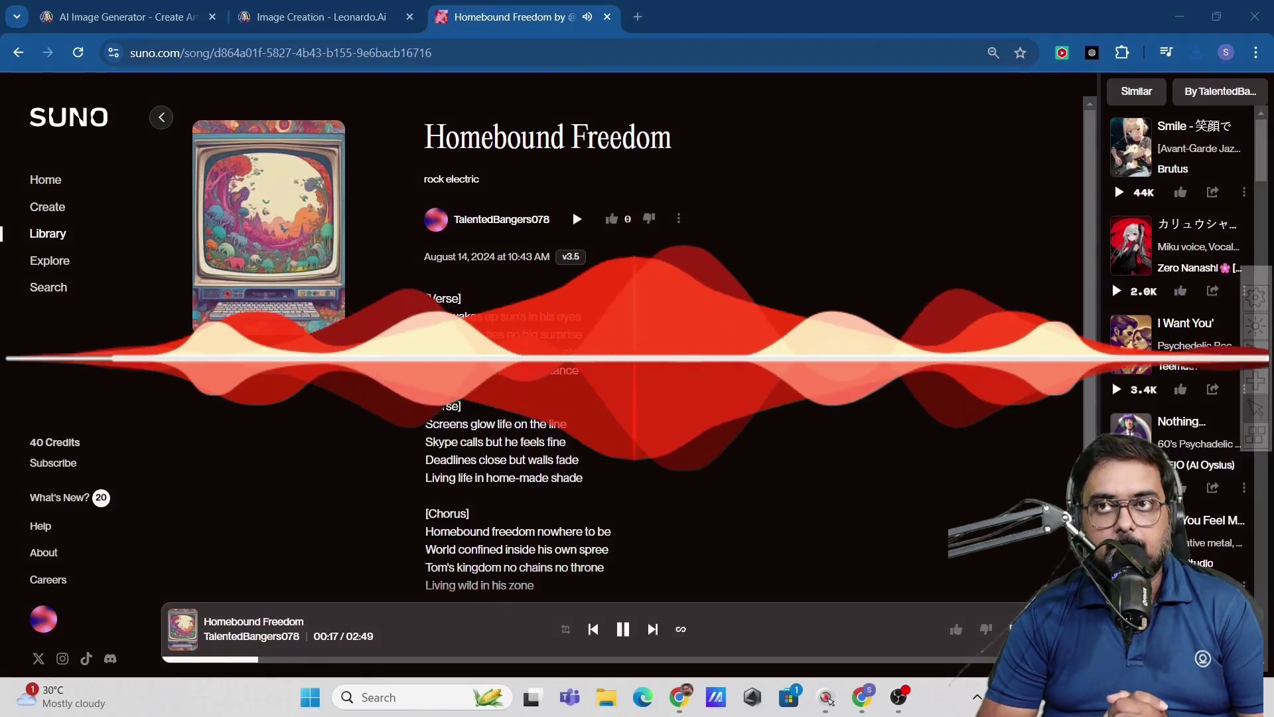
# Download this track as audio, 'Homebound Freedom (1).mp3', then go back.
pyautogui.click(678, 224)
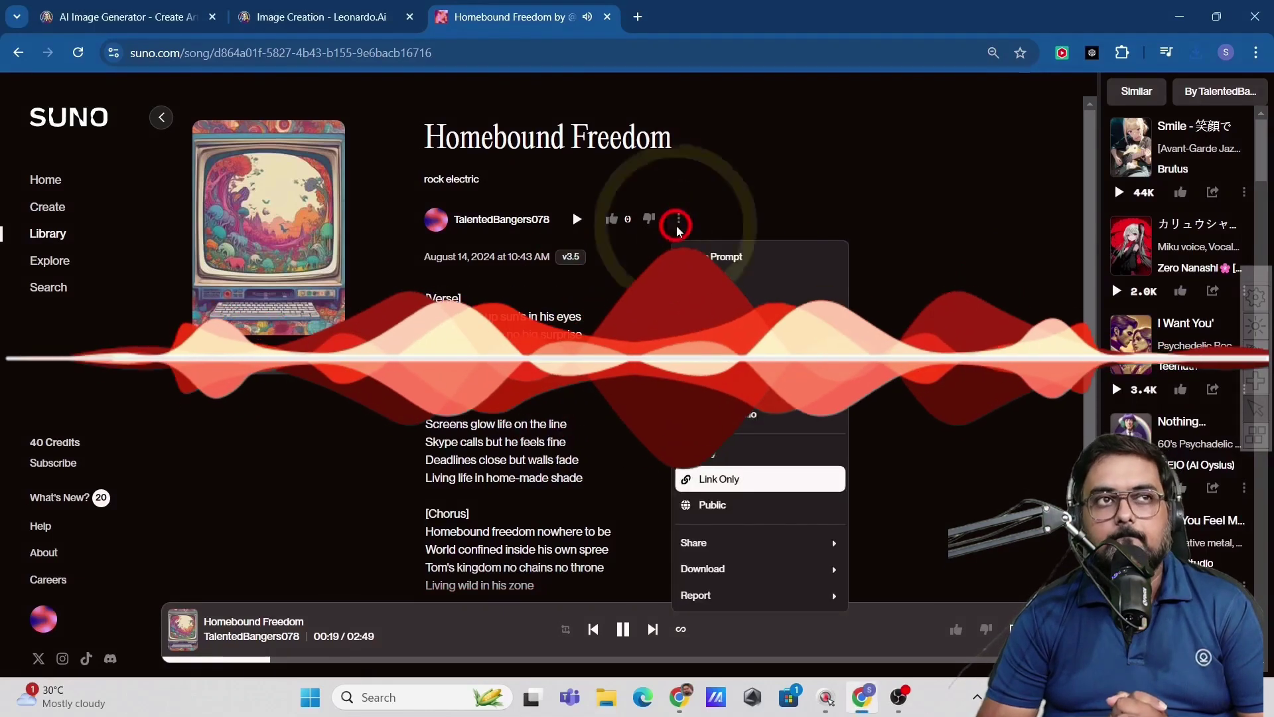
pyautogui.click(727, 565)
pyautogui.click(896, 574)
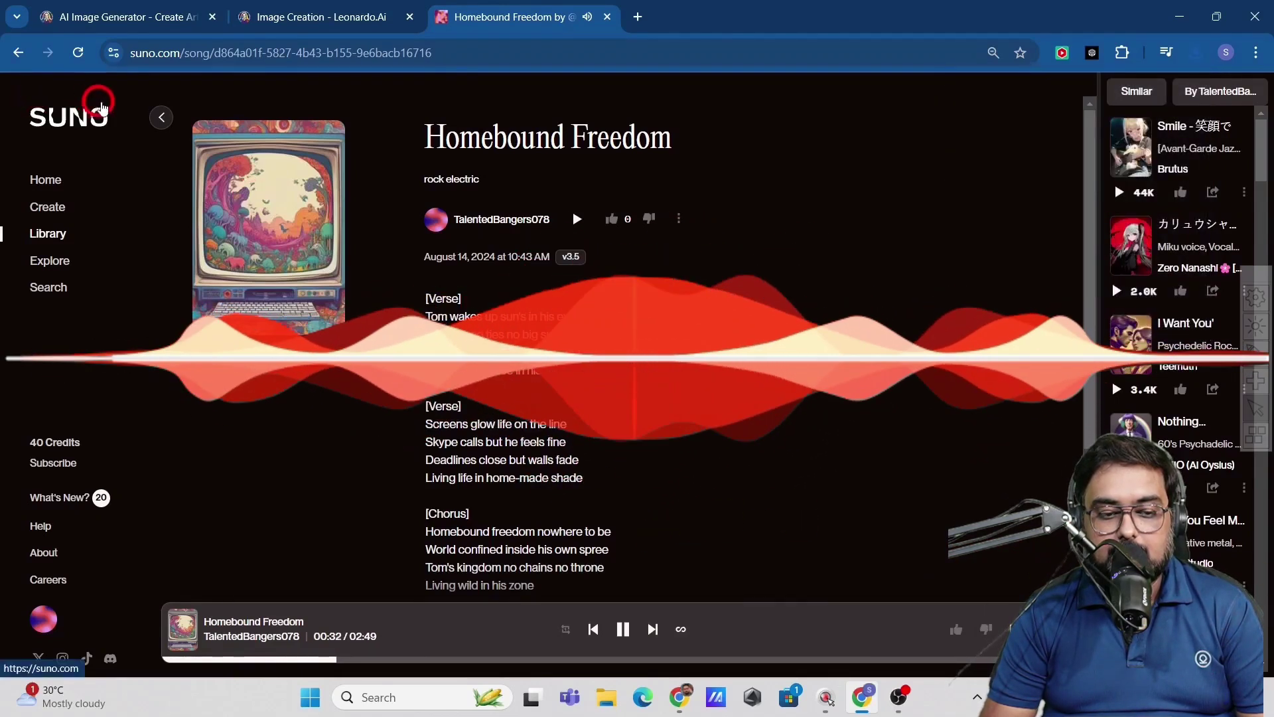
pyautogui.click(157, 121)
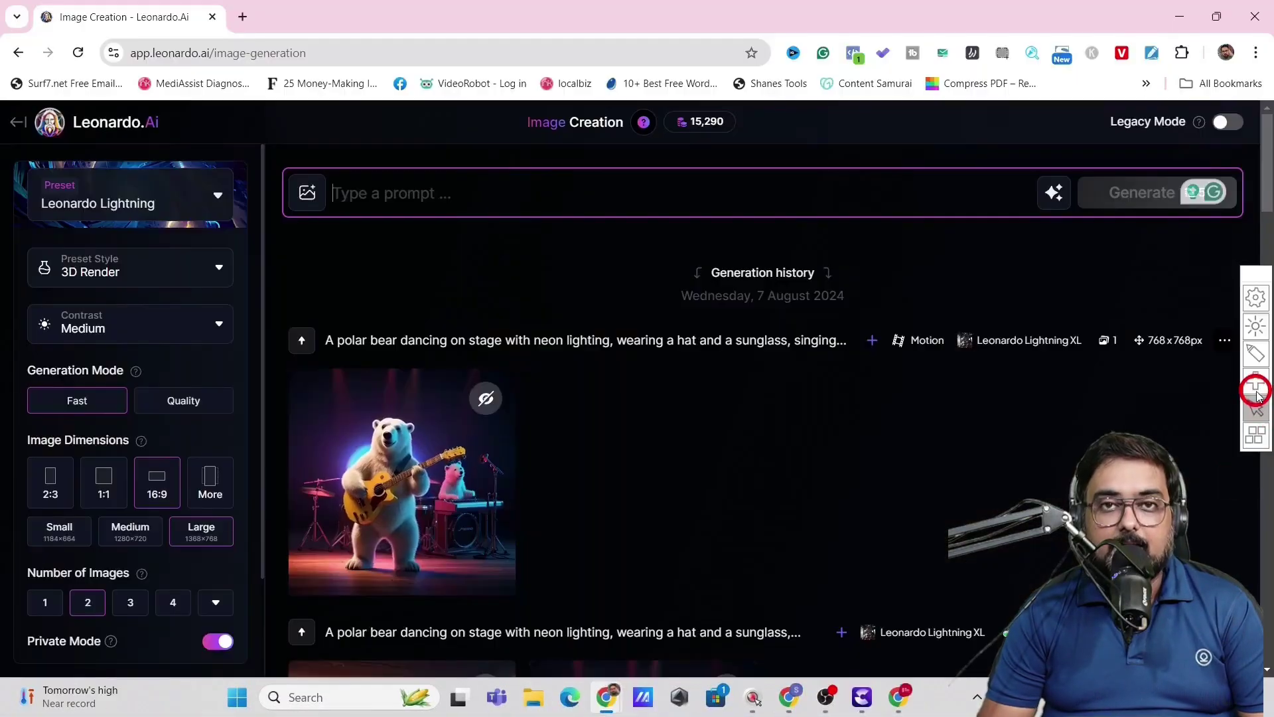
# Highlight the Leonardo Lightning, 3D Render, 16:9 and image-count settings with red boxes.
pyautogui.click(1257, 378)
pyautogui.moveTo(12, 101)
pyautogui.mouseDown()
pyautogui.moveTo(113, 142)
pyautogui.moveTo(182, 148)
pyautogui.moveTo(179, 137)
pyautogui.moveTo(178, 148)
pyautogui.mouseUp()
pyautogui.moveTo(30, 171)
pyautogui.mouseDown()
pyautogui.moveTo(148, 220)
pyautogui.moveTo(236, 208)
pyautogui.moveTo(240, 223)
pyautogui.mouseUp()
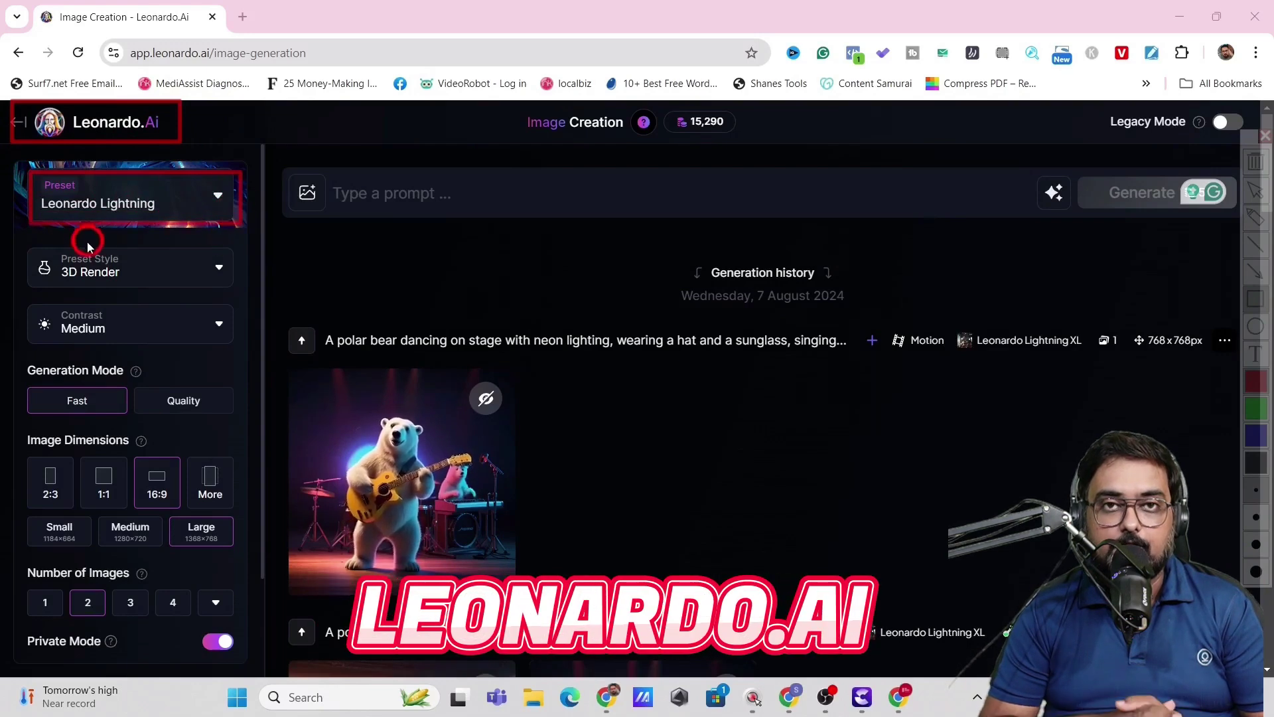
pyautogui.moveTo(35, 254); pyautogui.dragTo(239, 290)
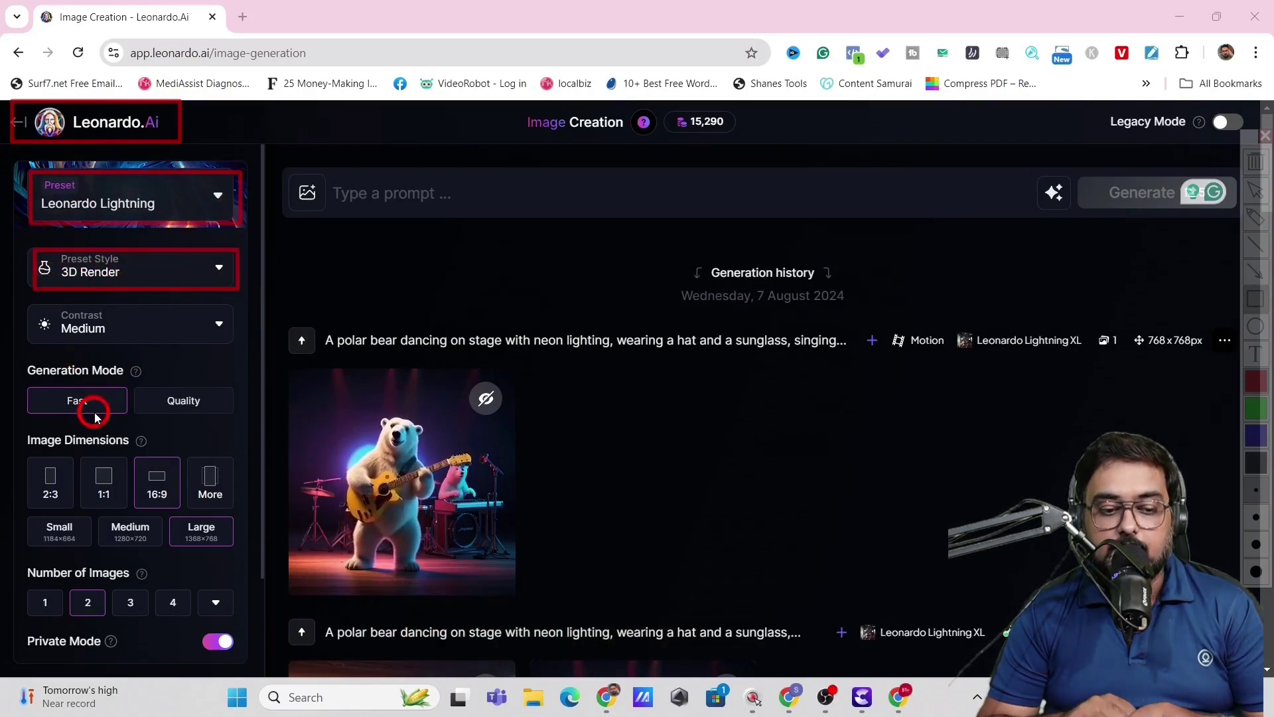
pyautogui.moveTo(123, 451); pyautogui.dragTo(183, 513)
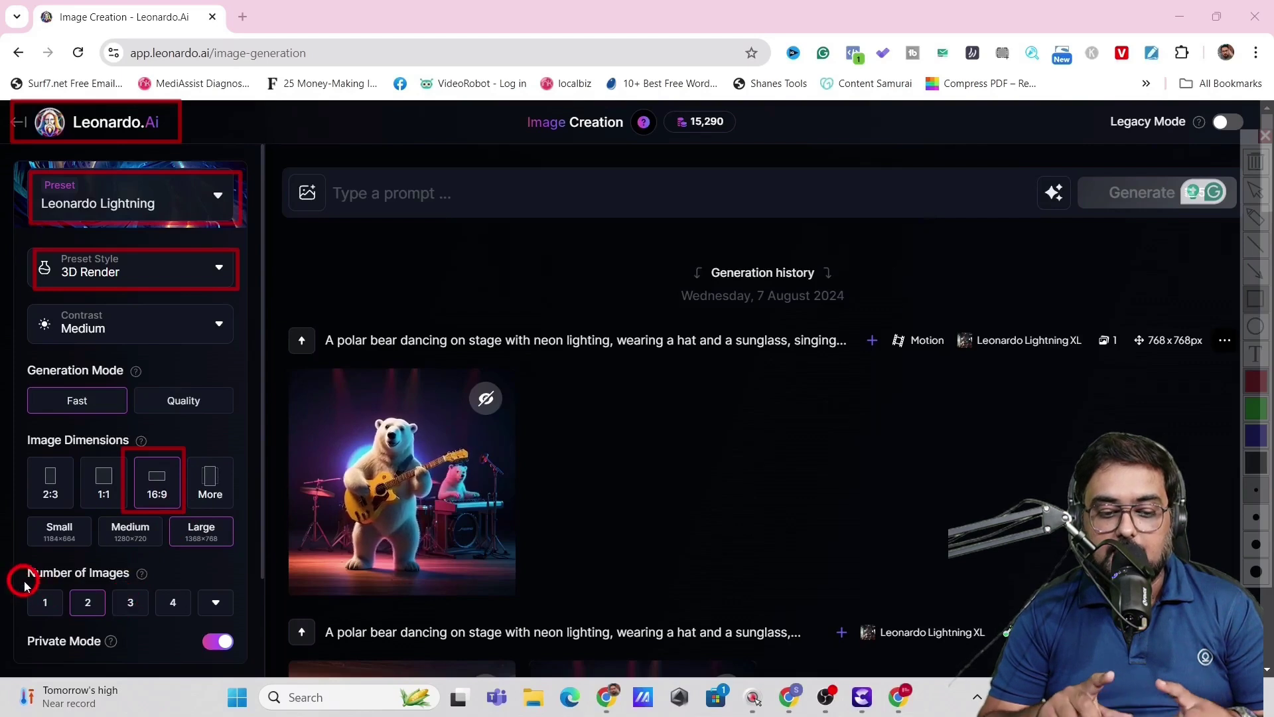
pyautogui.moveTo(25, 584); pyautogui.dragTo(232, 627)
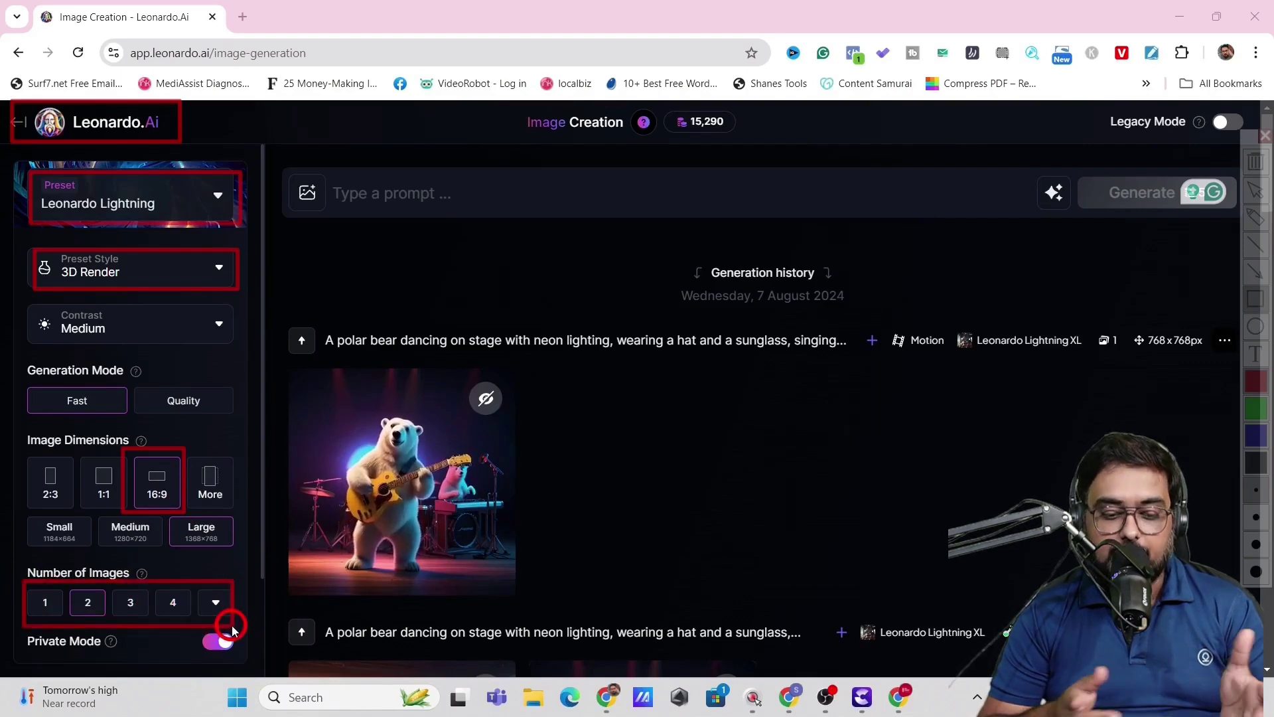
pyautogui.press('Escape')
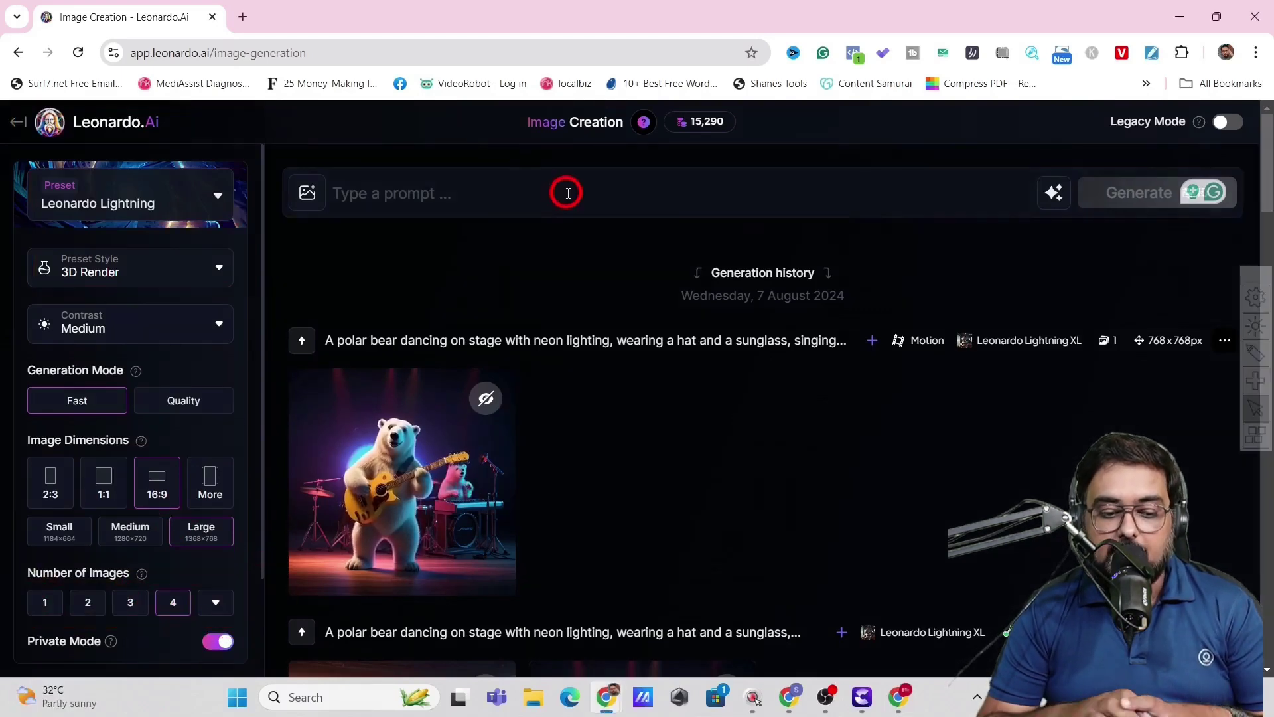
# Paste the Pixar-like three-musician stage prompt and generate the four images.
pyautogui.click(567, 193)
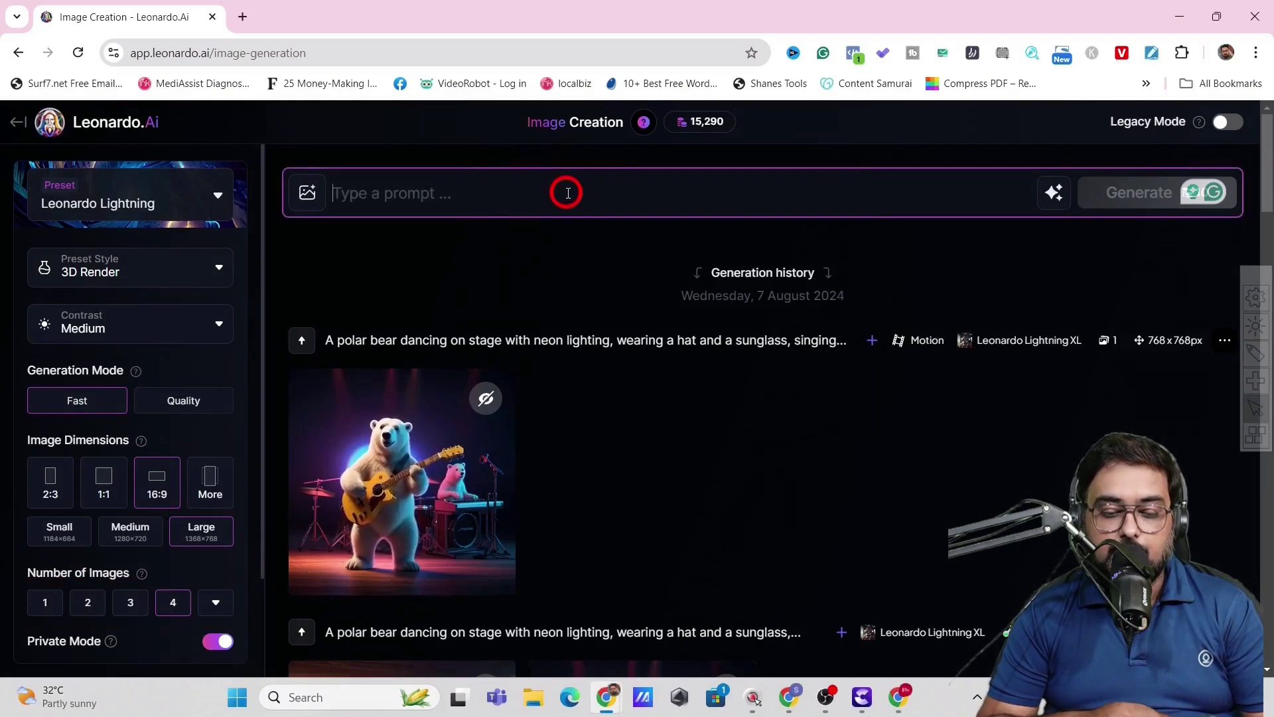
pyautogui.write('a well lit up stage having 3 pixar like 3d characters with a few music instruments. one of them is playing a guitar,one playing a drum and the other playing a piano.')
pyautogui.moveTo(541, 196)
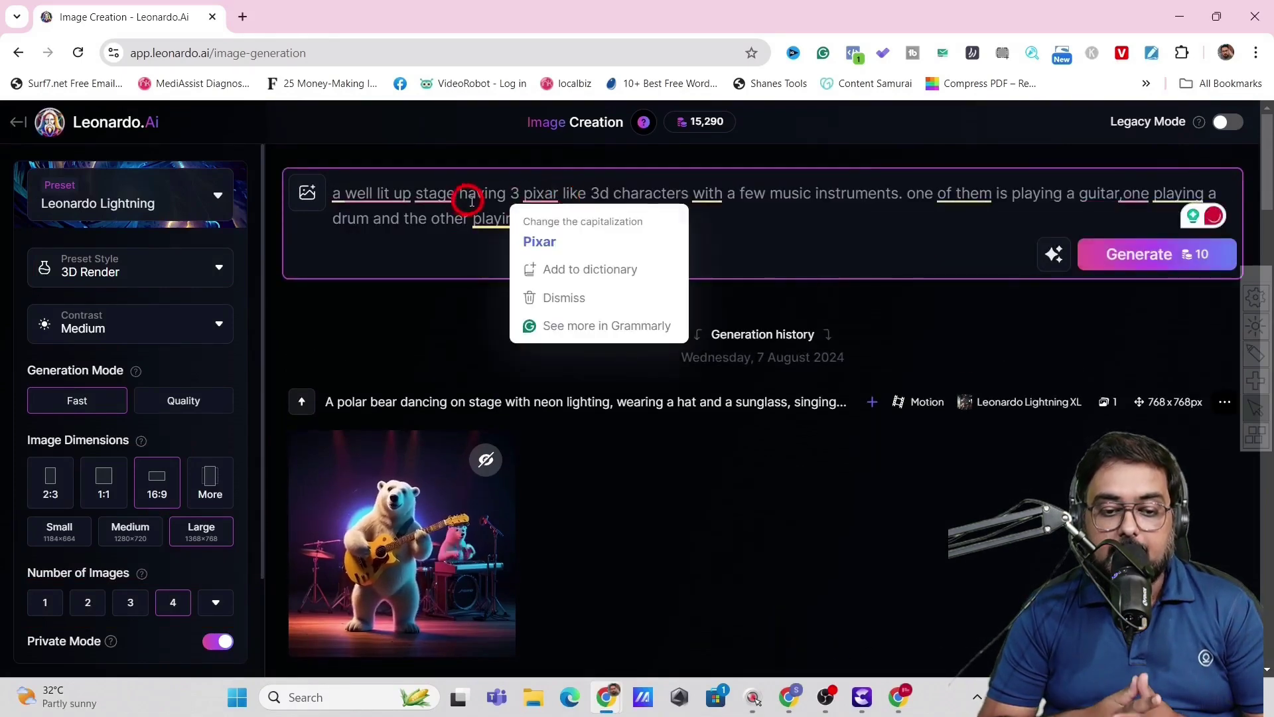
pyautogui.click(1121, 263)
pyautogui.moveTo(919, 360); pyautogui.dragTo(1159, 530)
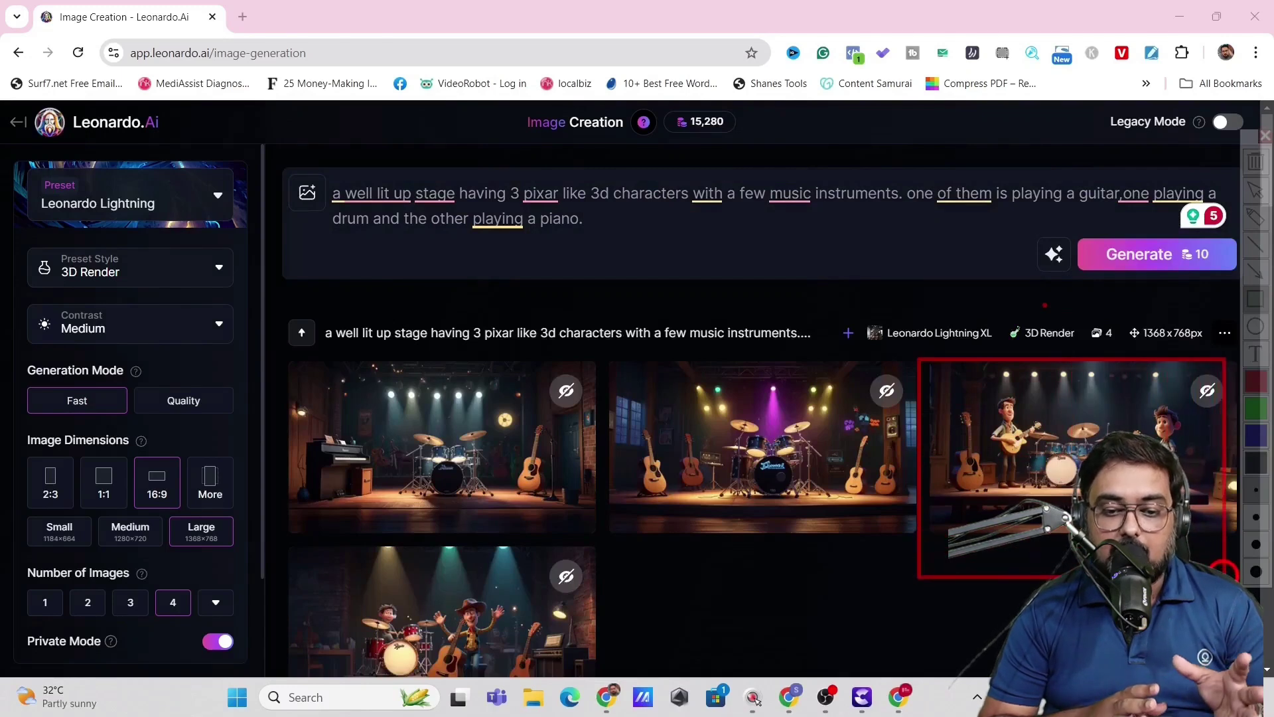
# Compare the fourth and third images at full size and download the third as a JPG.
pyautogui.moveTo(1223, 569); pyautogui.dragTo(1241, 554)
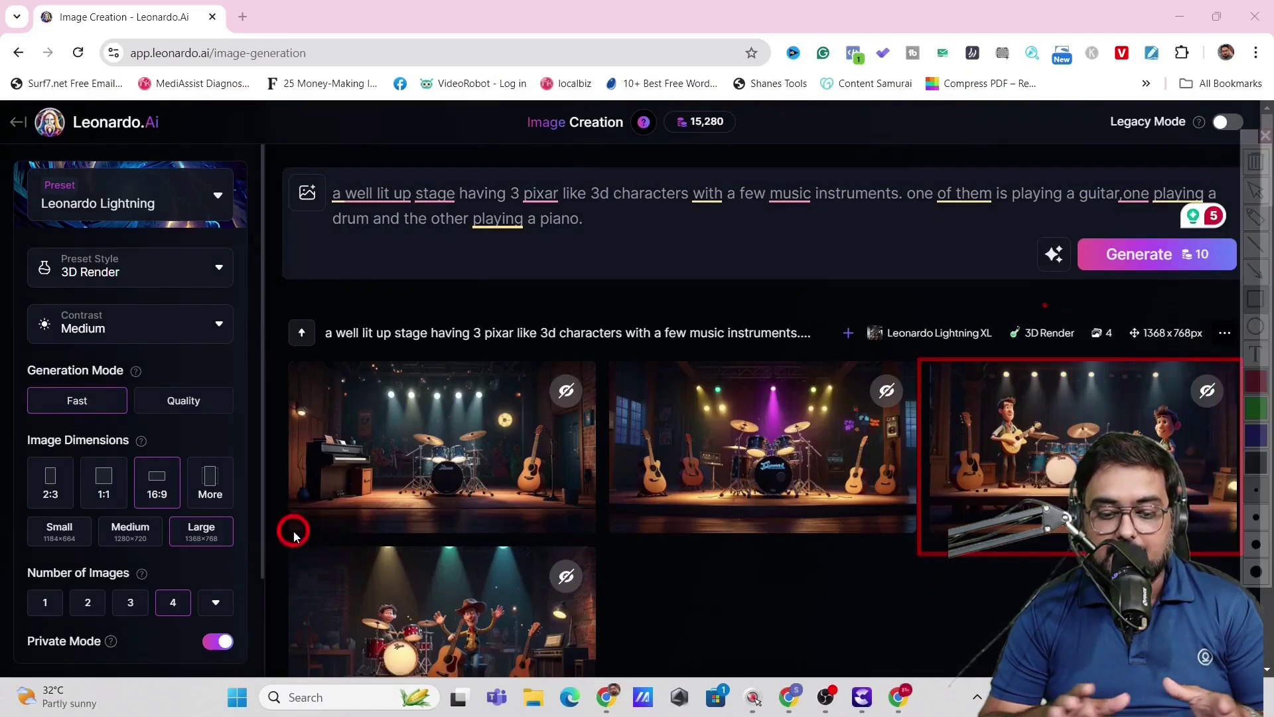
pyautogui.moveTo(292, 530)
pyautogui.mouseDown()
pyautogui.moveTo(458, 621)
pyautogui.moveTo(609, 670)
pyautogui.moveTo(627, 662)
pyautogui.mouseUp()
pyautogui.press('Escape')
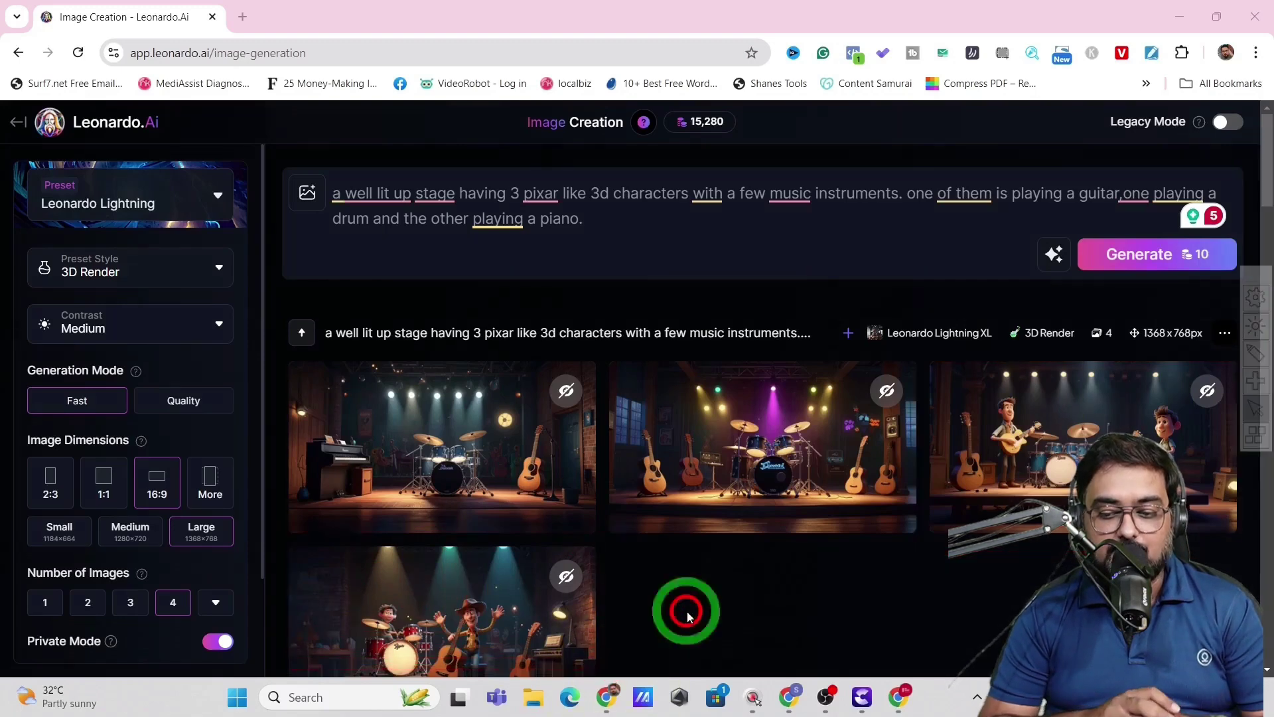
pyautogui.click(467, 629)
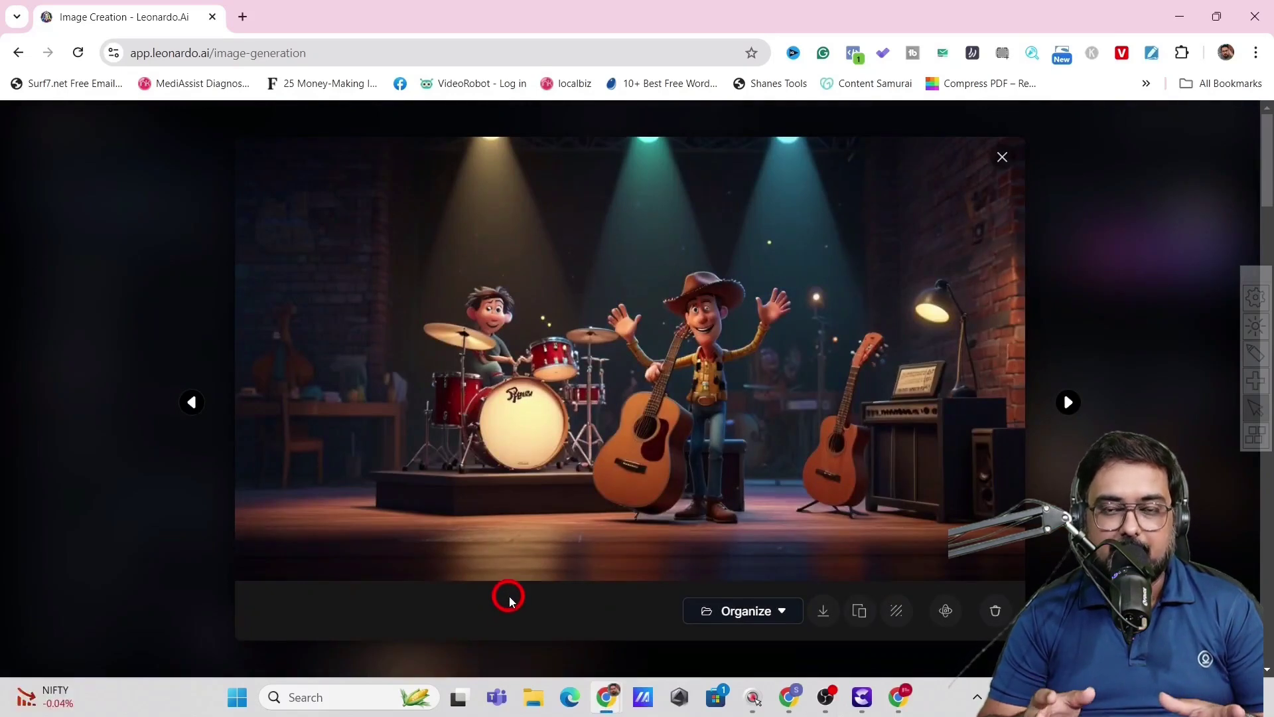
pyautogui.click(1003, 158)
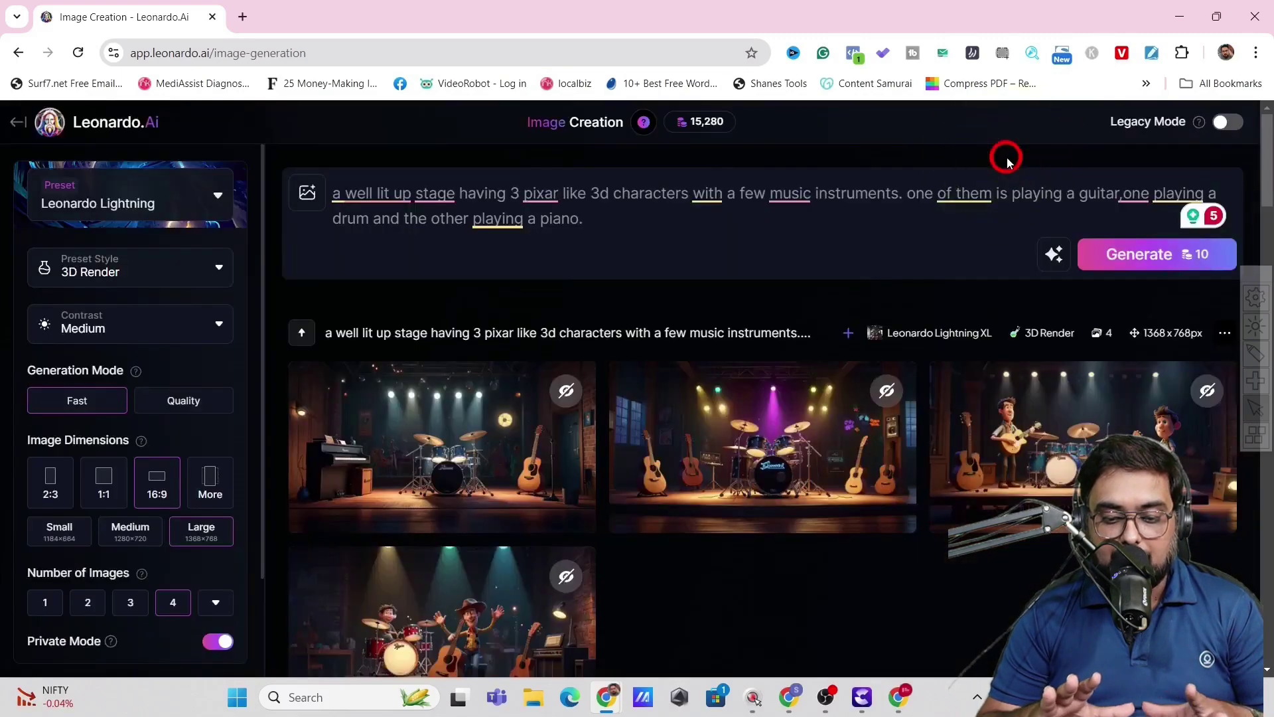
pyautogui.click(1086, 435)
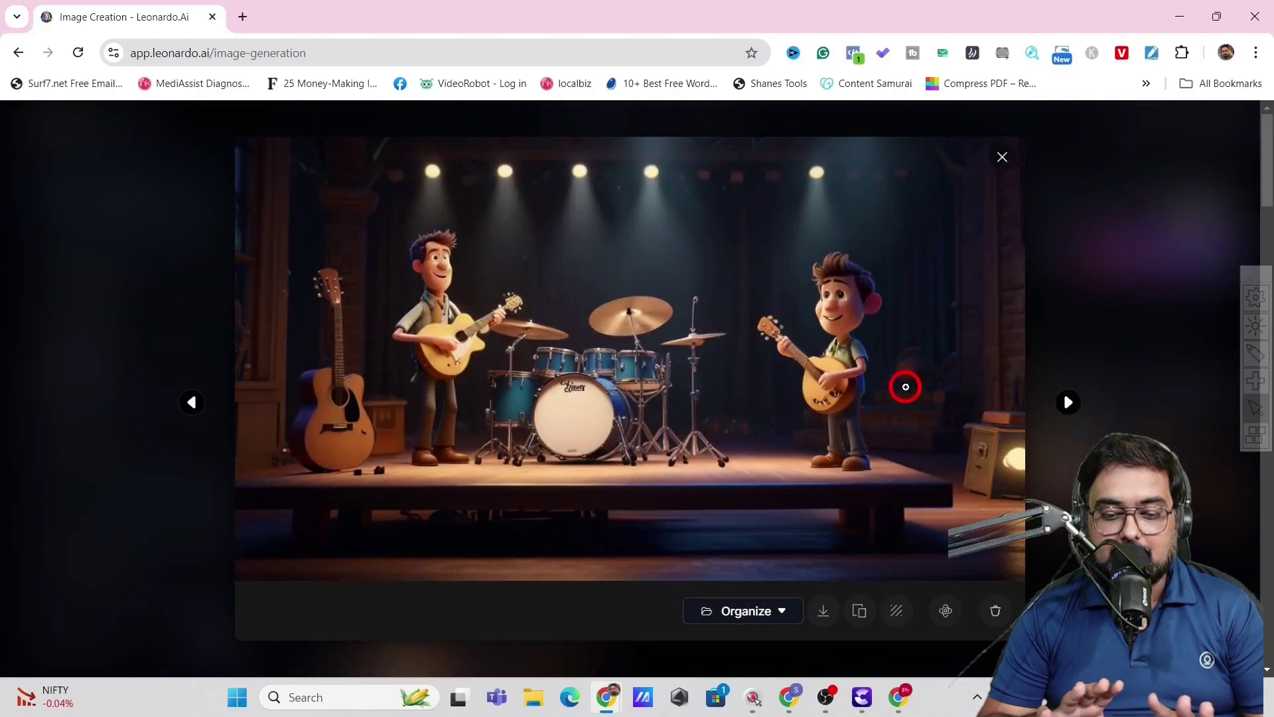
pyautogui.click(823, 611)
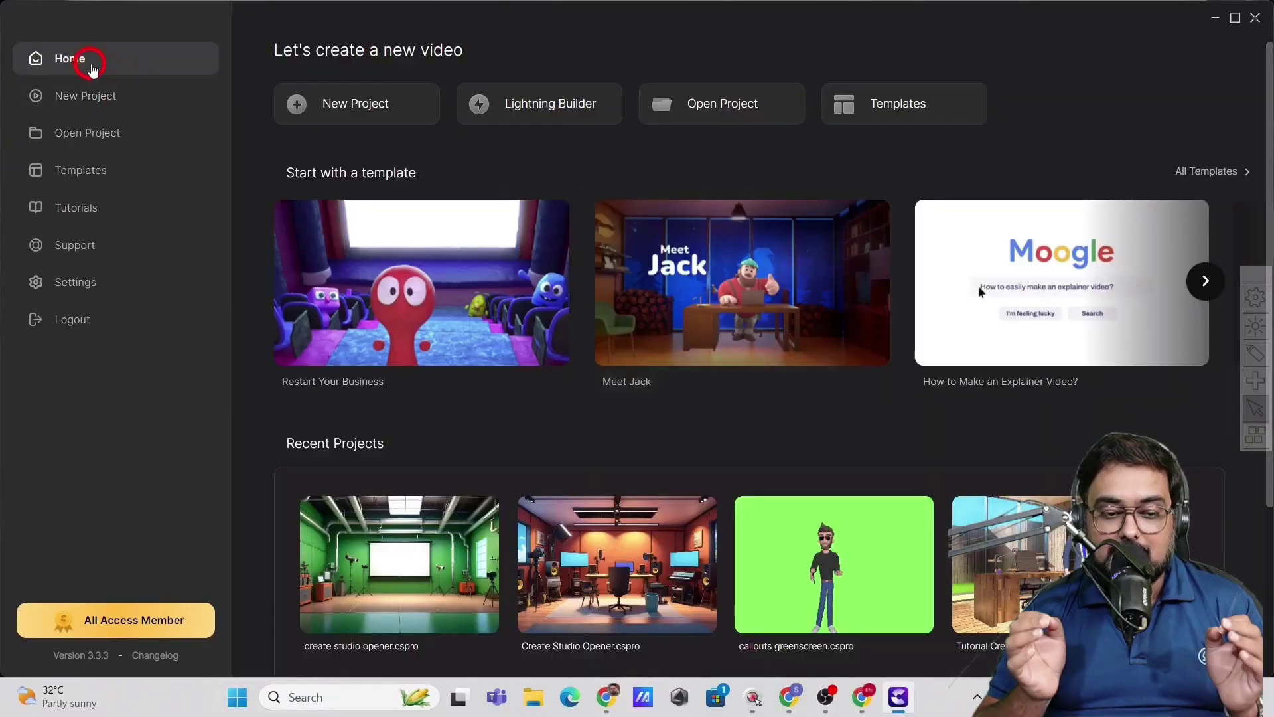
# Create a new blank project from CreateStudio's home screen.
pyautogui.click(88, 106)
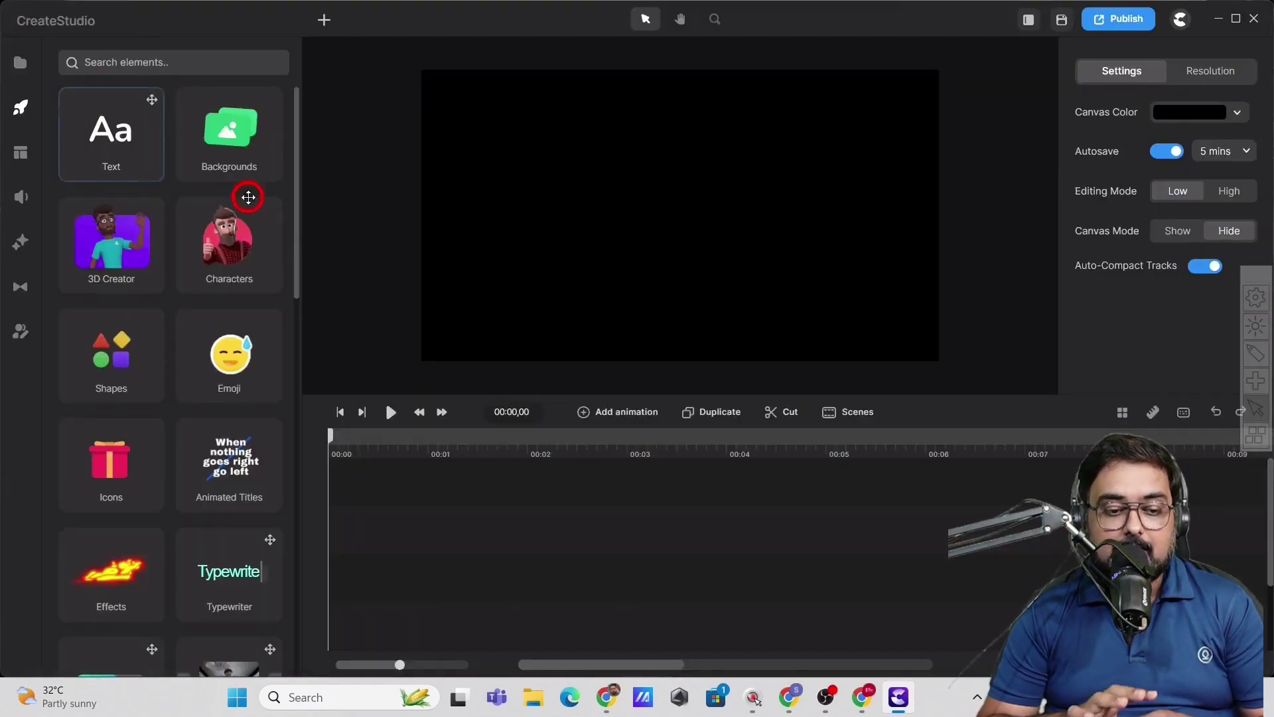
# Import the Leonardo stage JPG into the project's media library.
pyautogui.click(17, 63)
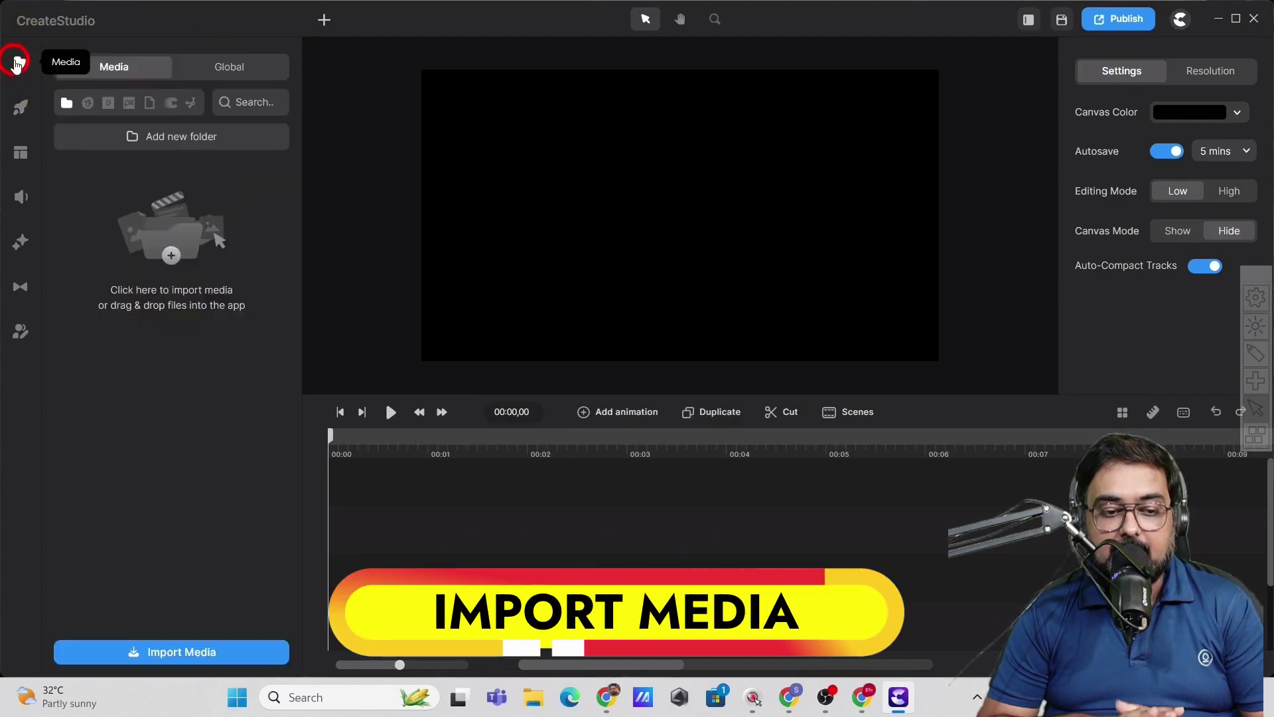
pyautogui.click(113, 77)
pyautogui.click(154, 652)
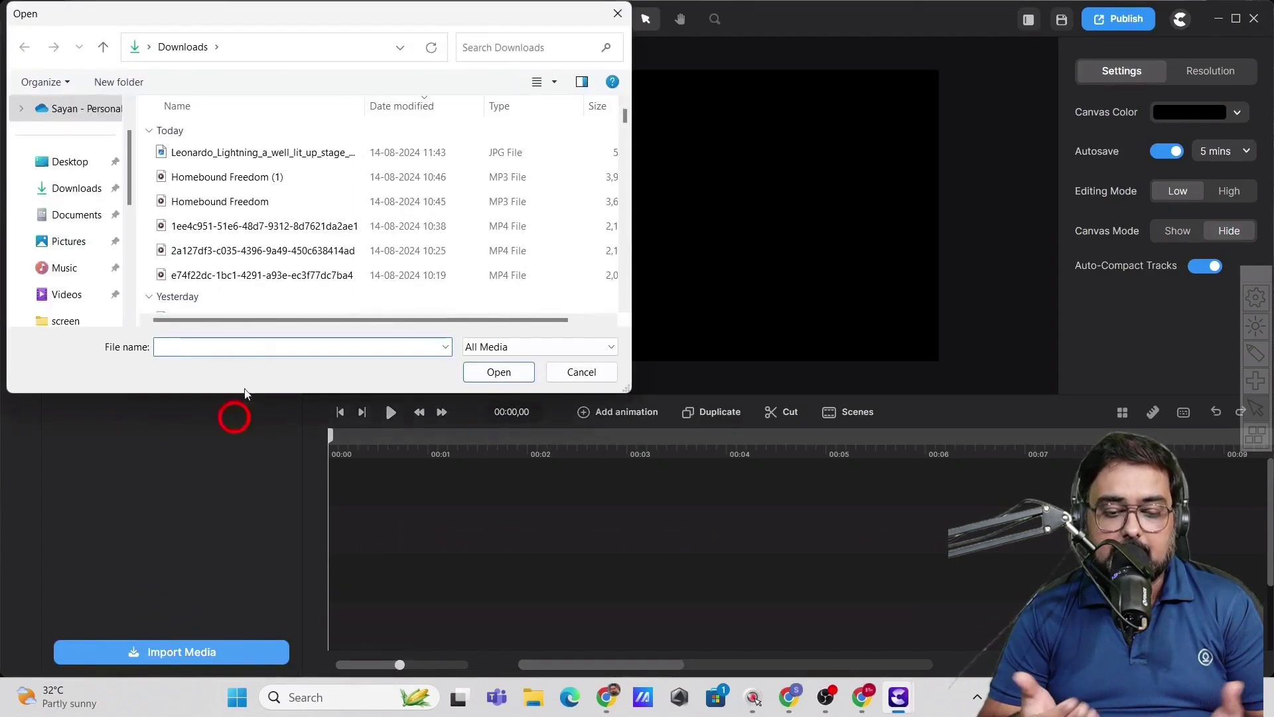
pyautogui.doubleClick(269, 150)
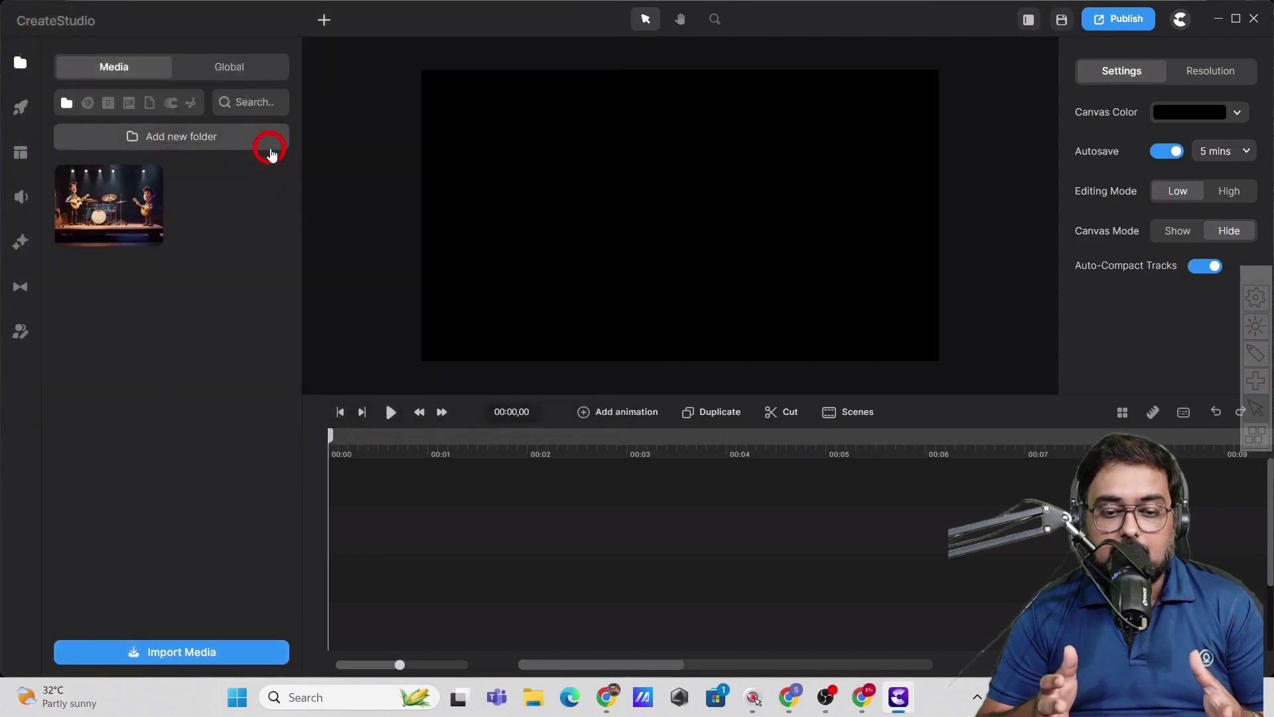
# Place the stage image on the timeline and stretch its clip to run long.
pyautogui.click(126, 227)
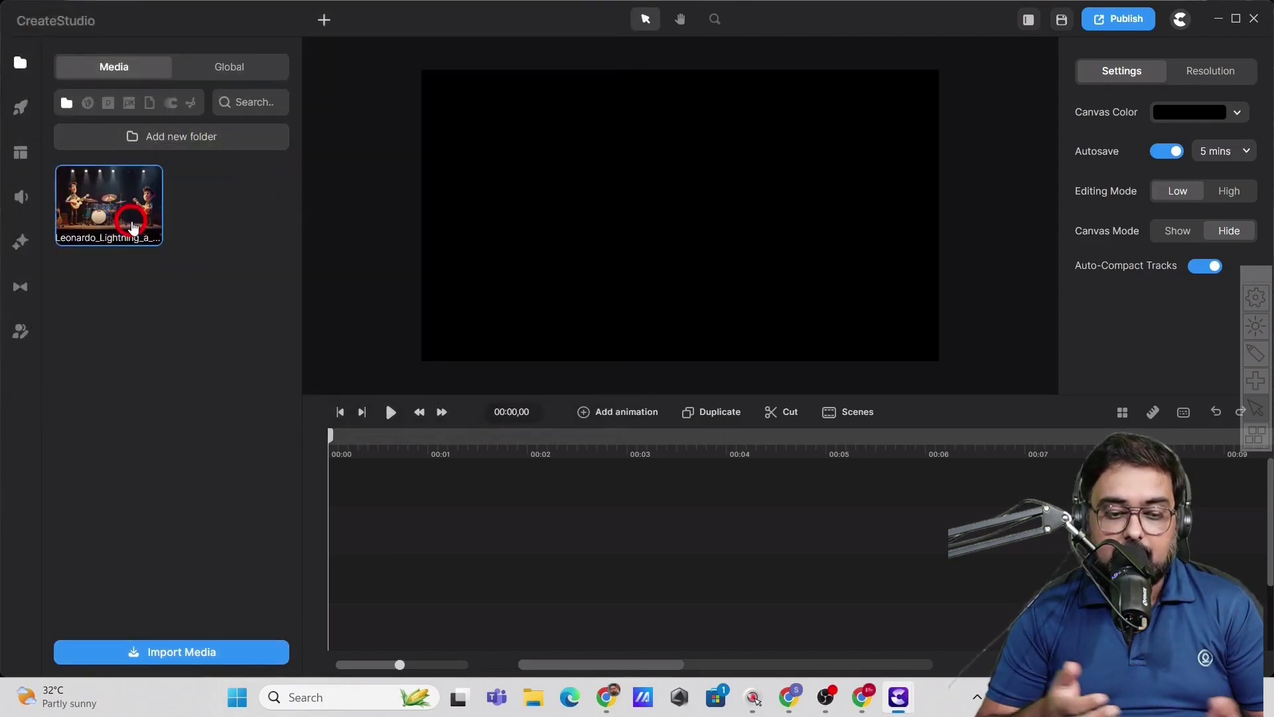
pyautogui.moveTo(133, 227); pyautogui.dragTo(362, 593)
pyautogui.moveTo(823, 578); pyautogui.dragTo(1209, 579)
pyautogui.moveTo(640, 664); pyautogui.dragTo(673, 668)
pyautogui.moveTo(575, 579); pyautogui.dragTo(1094, 579)
pyautogui.moveTo(697, 663); pyautogui.dragTo(728, 663)
pyautogui.moveTo(556, 576); pyautogui.dragTo(994, 577)
pyautogui.moveTo(768, 664); pyautogui.dragTo(189, 232)
pyautogui.click(135, 672)
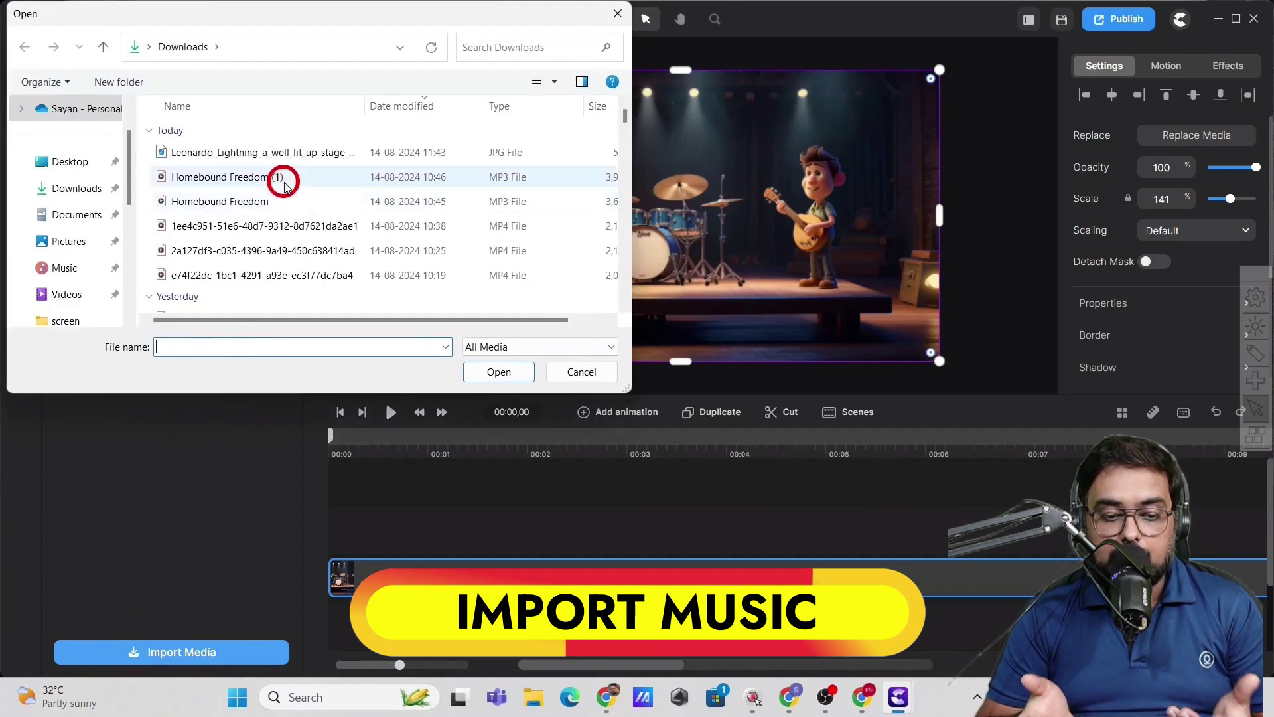
# Import the Homebound Freedom song, place it on the timeline as an audio track, and preview it.
pyautogui.doubleClick(277, 201)
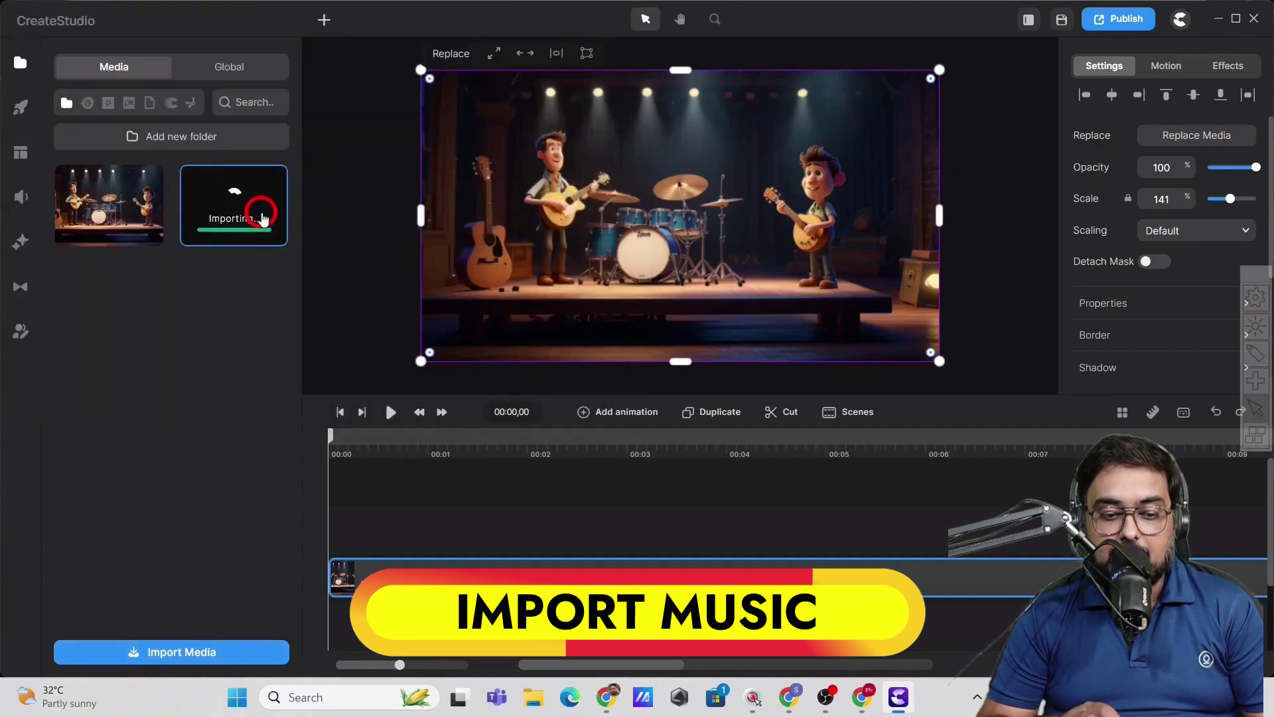
pyautogui.moveTo(234, 215); pyautogui.dragTo(377, 539)
pyautogui.click(370, 449)
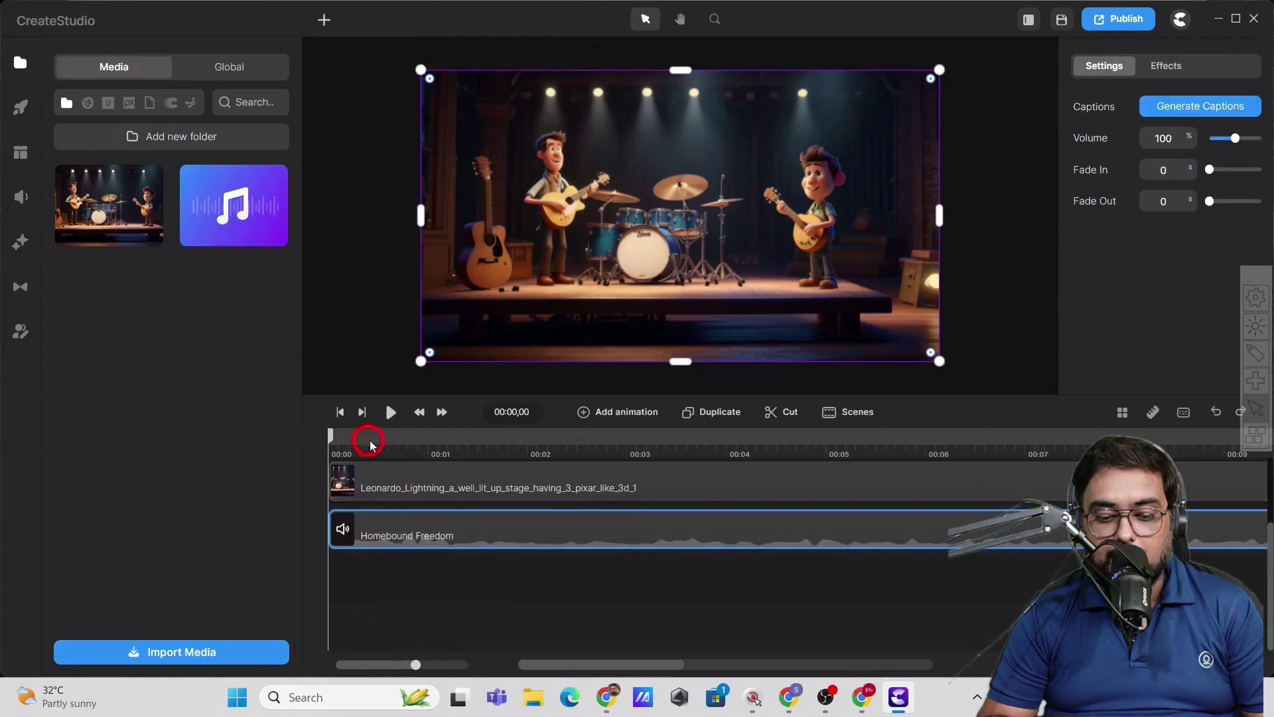
pyautogui.click(390, 413)
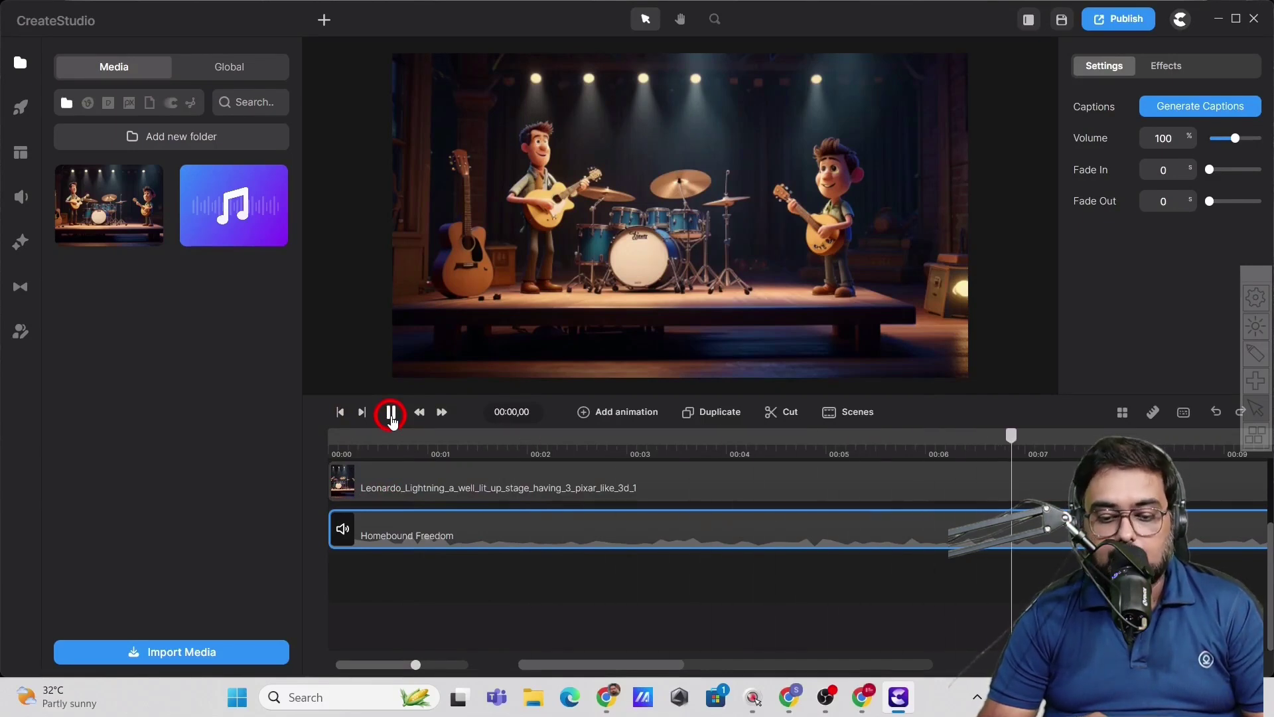
pyautogui.click(392, 418)
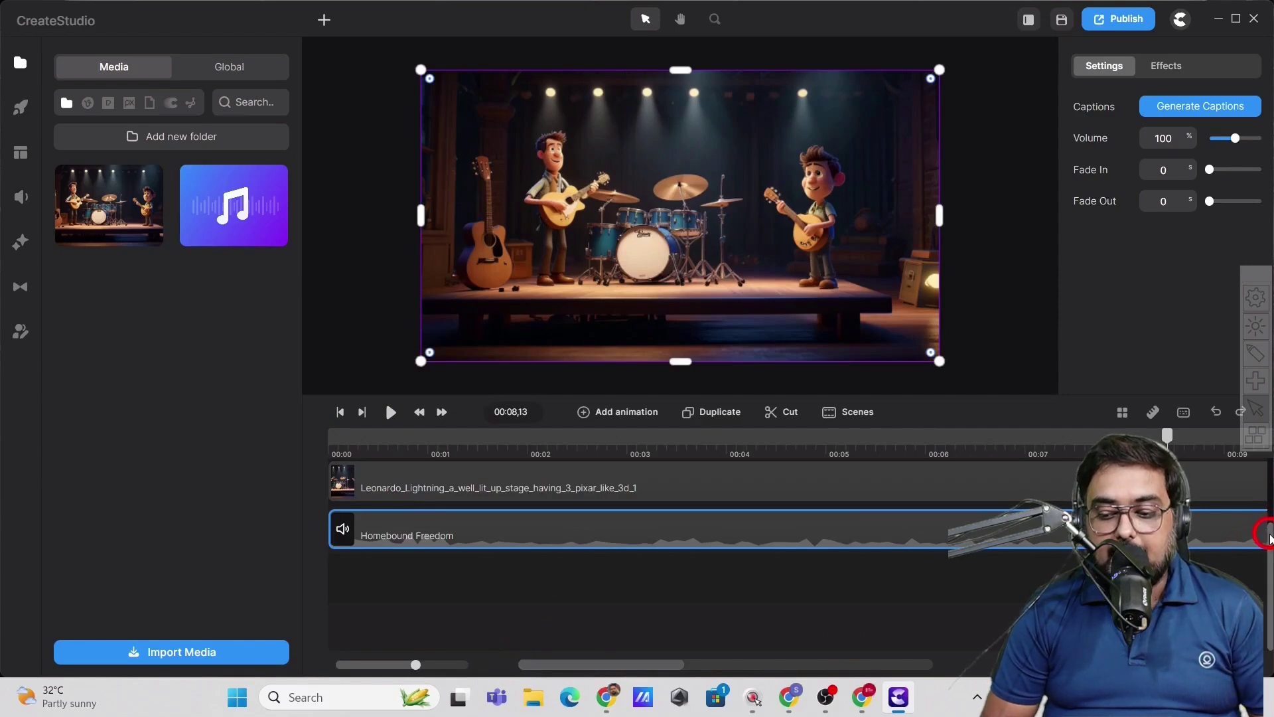
# From the 3D Creator characters, drag Tom onto the timeline so he stands center stage.
pyautogui.moveTo(1260, 529); pyautogui.dragTo(1260, 472)
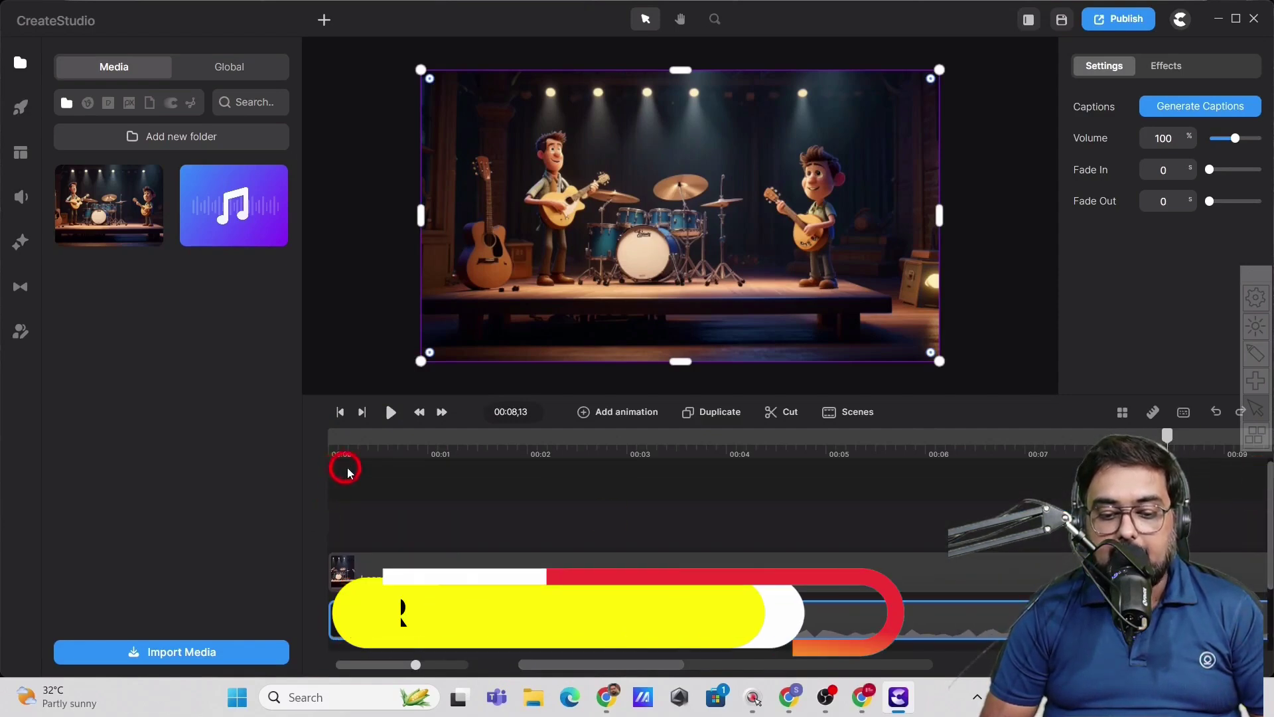
pyautogui.click(327, 449)
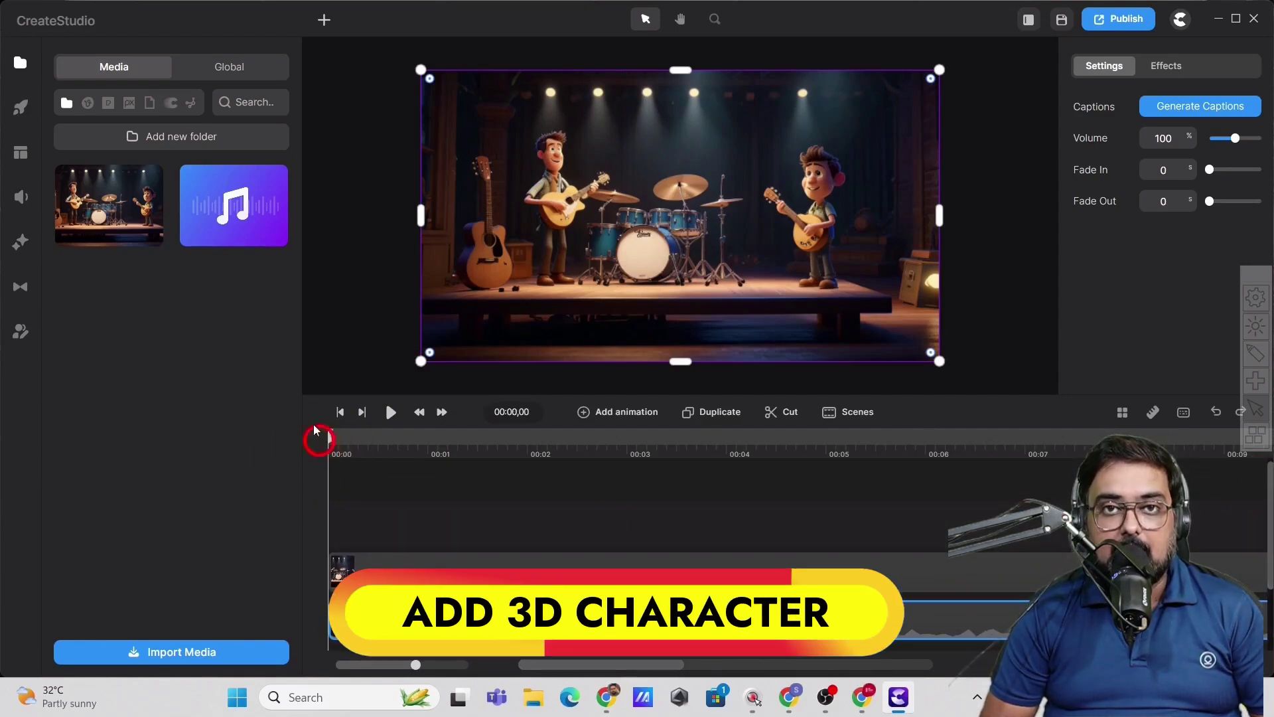
pyautogui.click(14, 112)
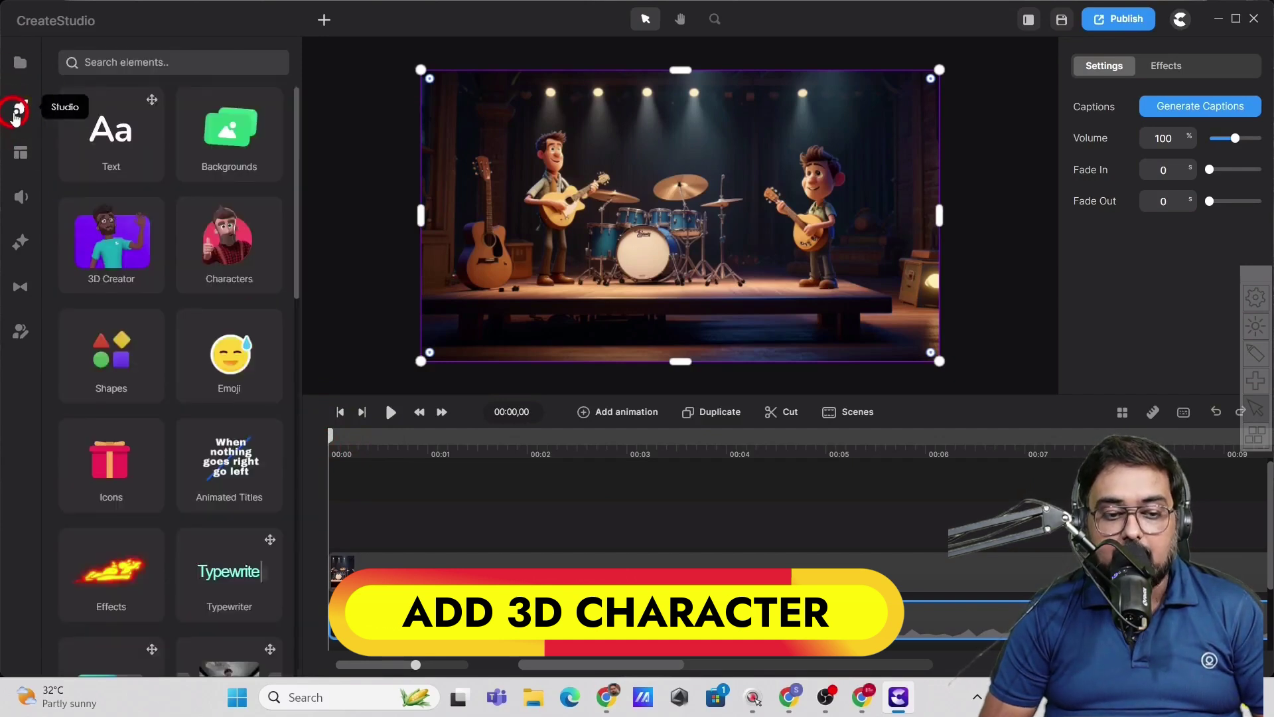
pyautogui.click(209, 254)
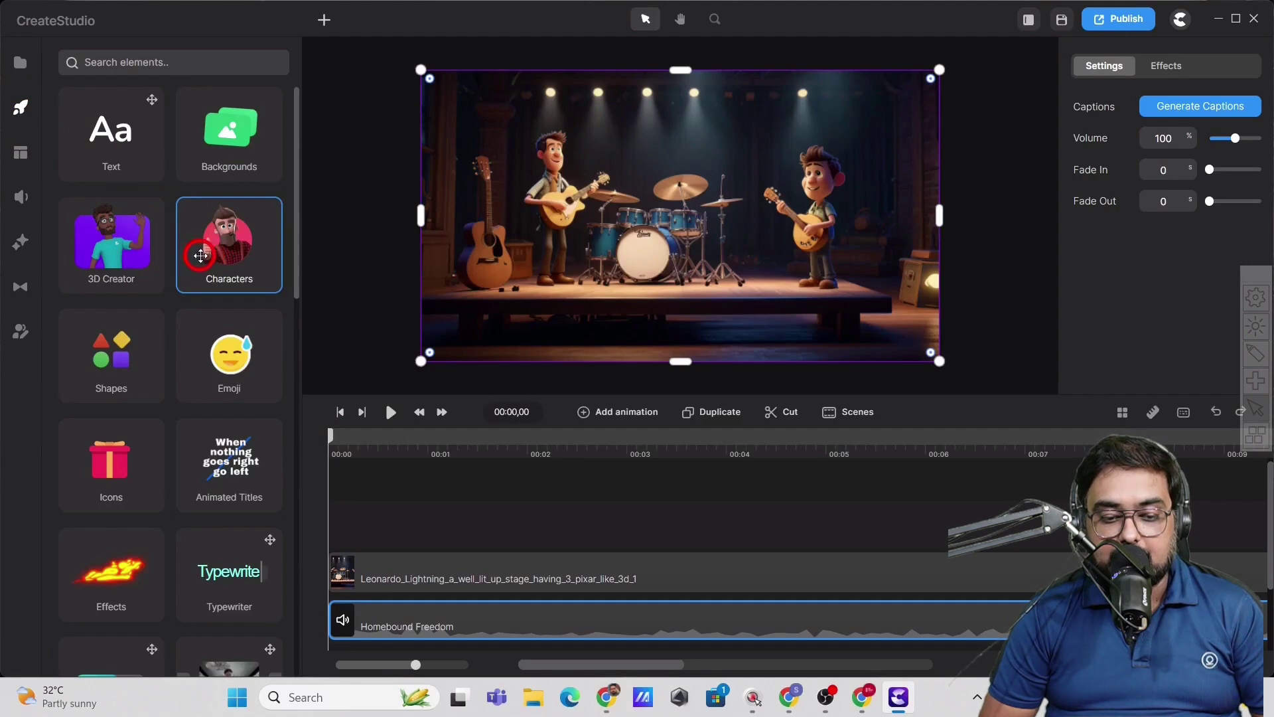
pyautogui.click(201, 256)
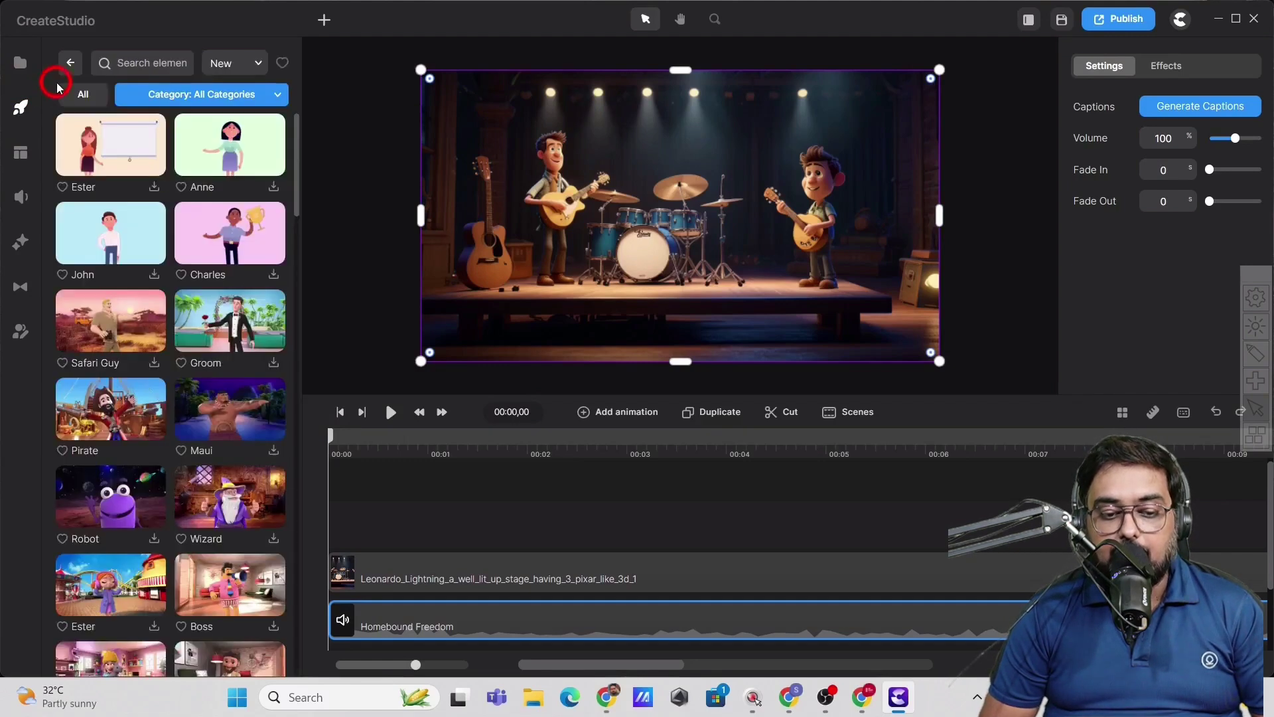
pyautogui.click(68, 67)
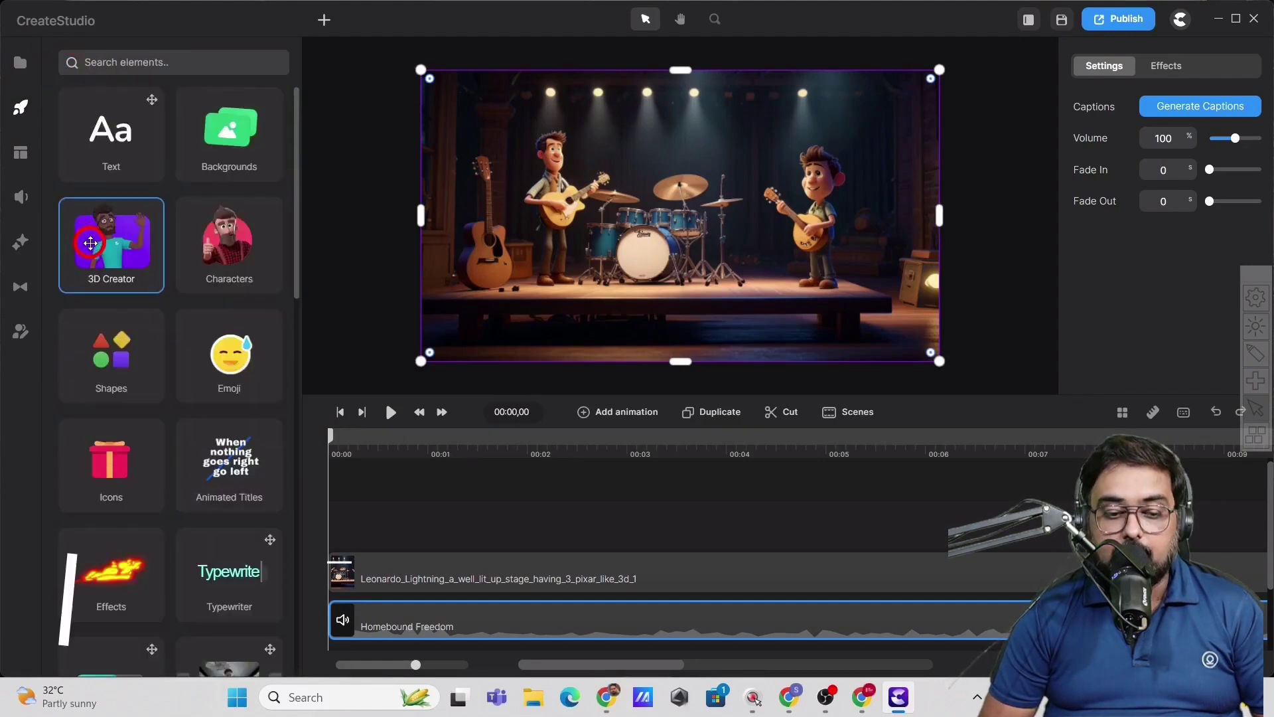
pyautogui.click(91, 249)
pyautogui.click(108, 406)
pyautogui.moveTo(113, 398); pyautogui.dragTo(374, 536)
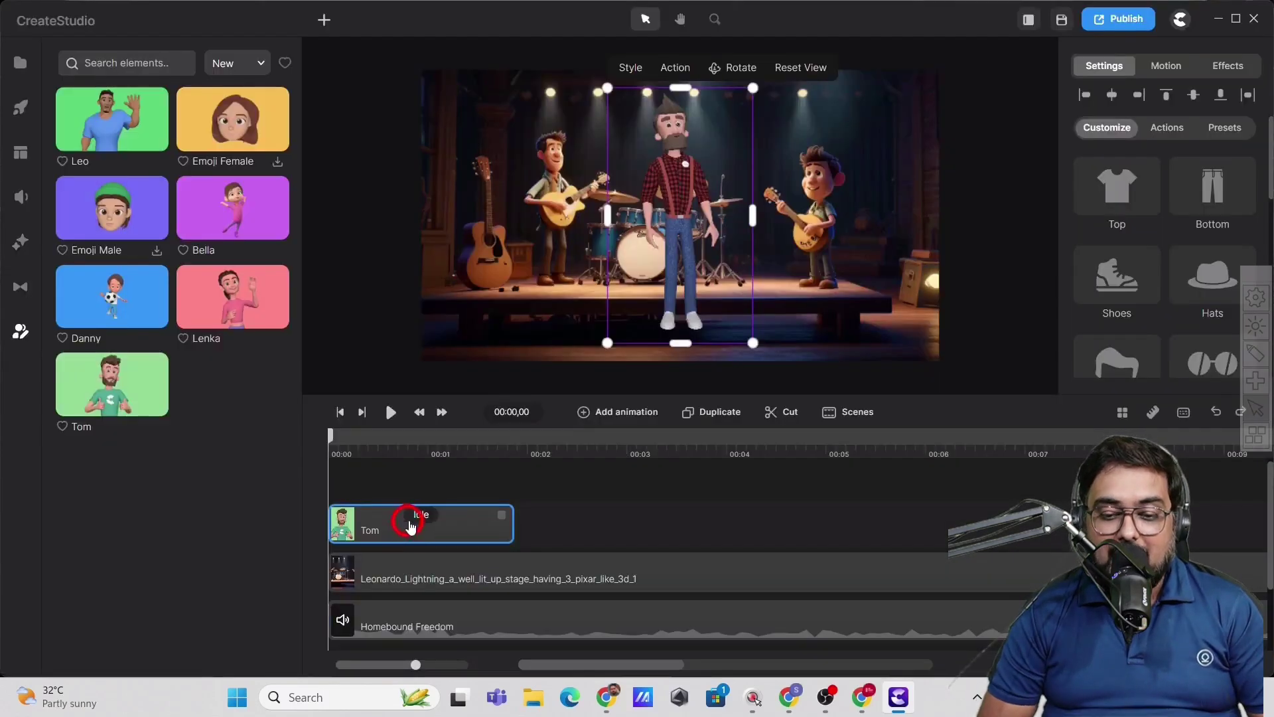
# Replace Tom's idle pose with the Walking action.
pyautogui.click(414, 517)
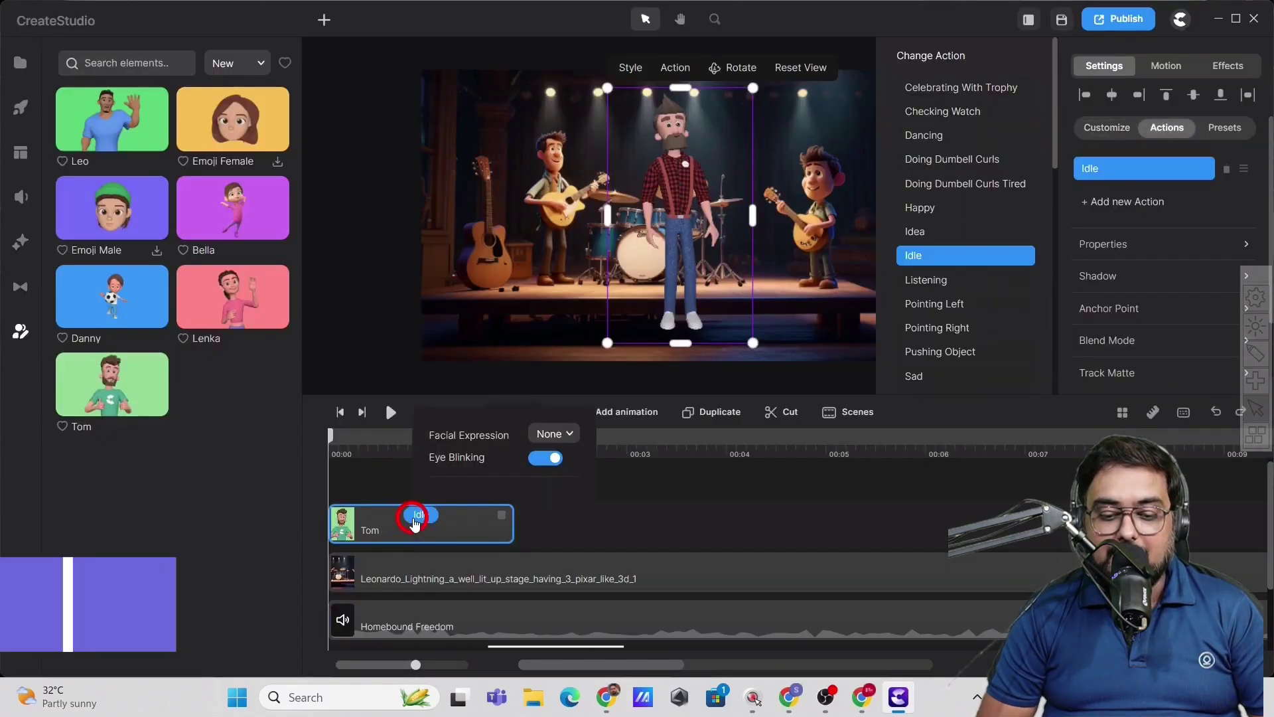
pyautogui.click(1066, 357)
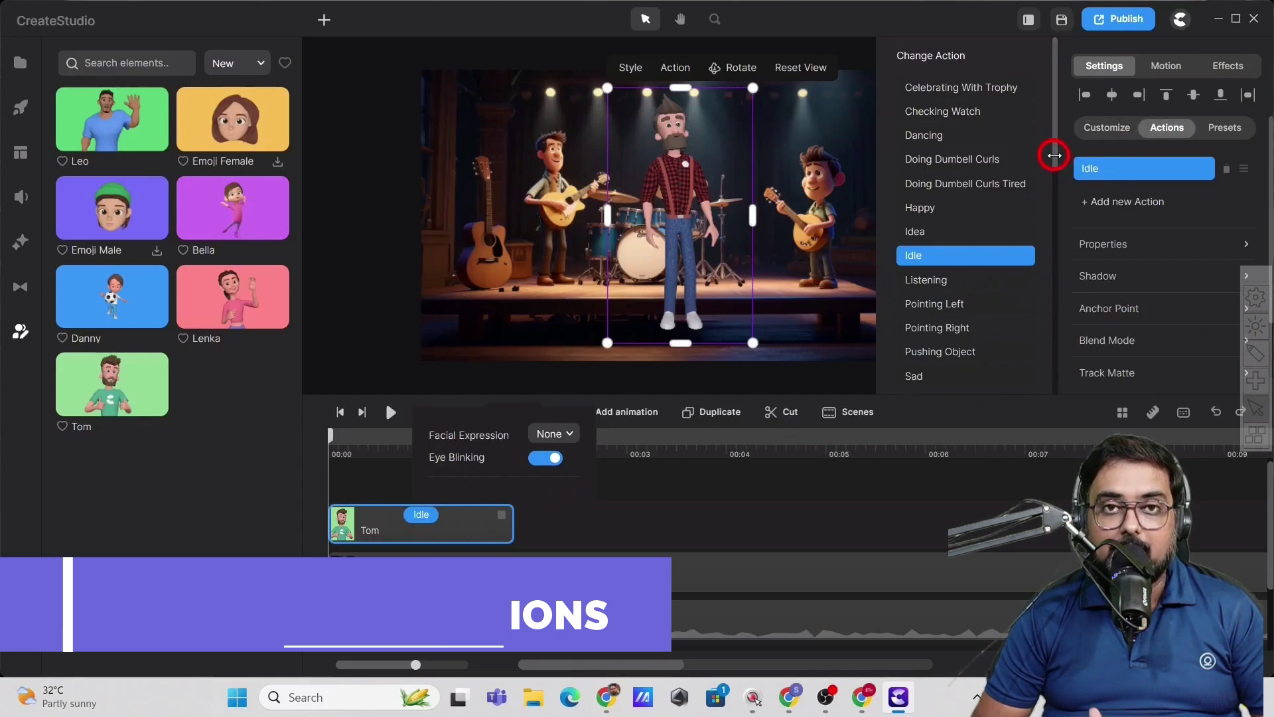
pyautogui.moveTo(1053, 162); pyautogui.dragTo(1029, 347)
pyautogui.click(946, 302)
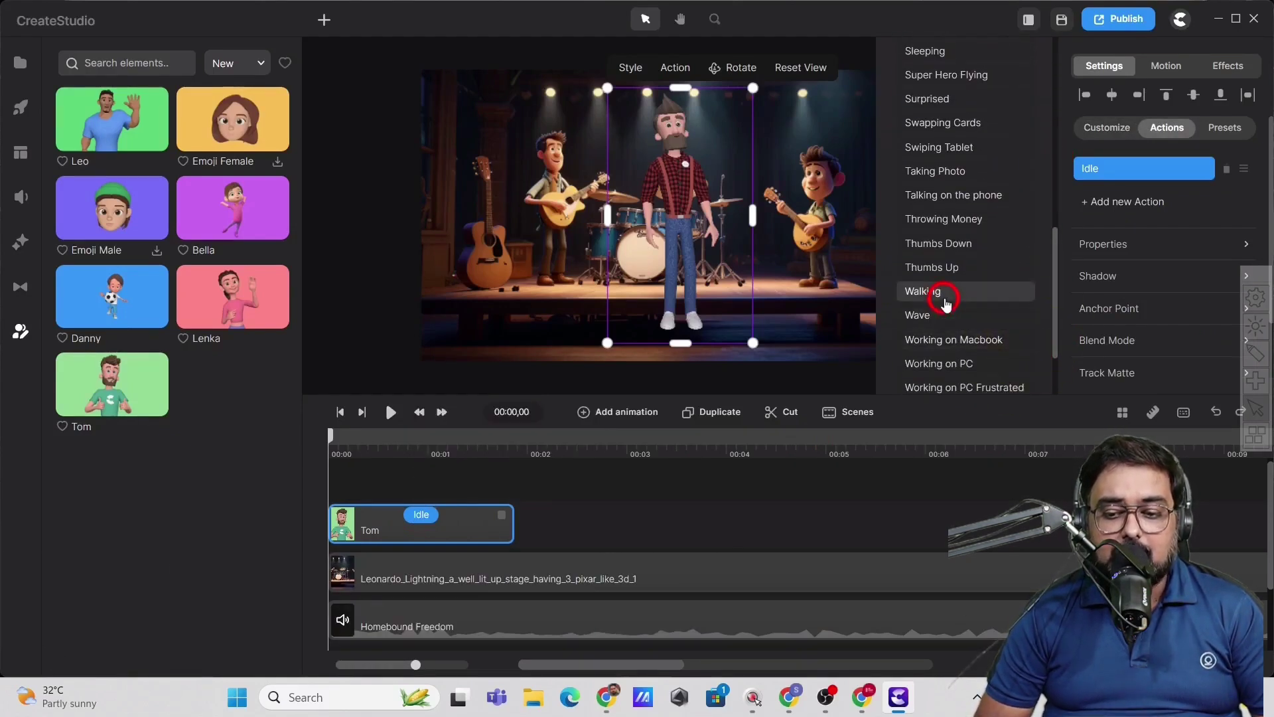
pyautogui.click(945, 302)
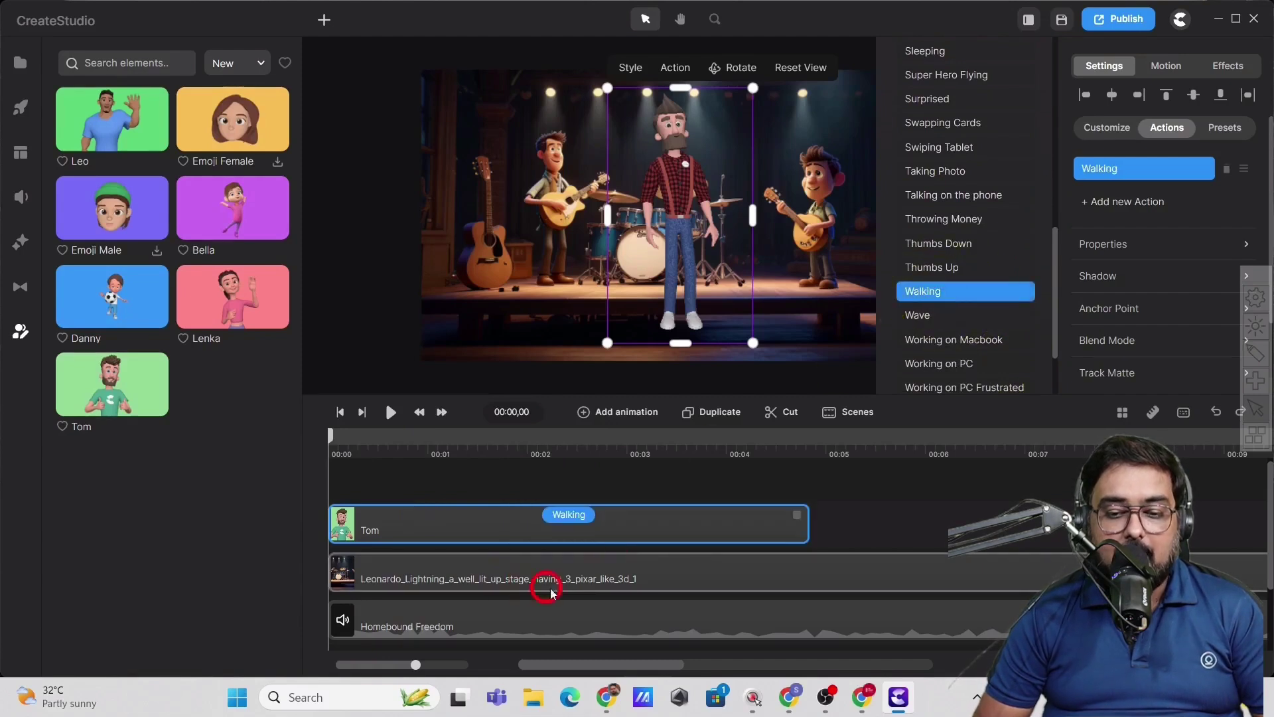
# Keyframe Tom's position so the walk ends around 3.4 seconds, lowering him on the stage.
pyautogui.click(619, 413)
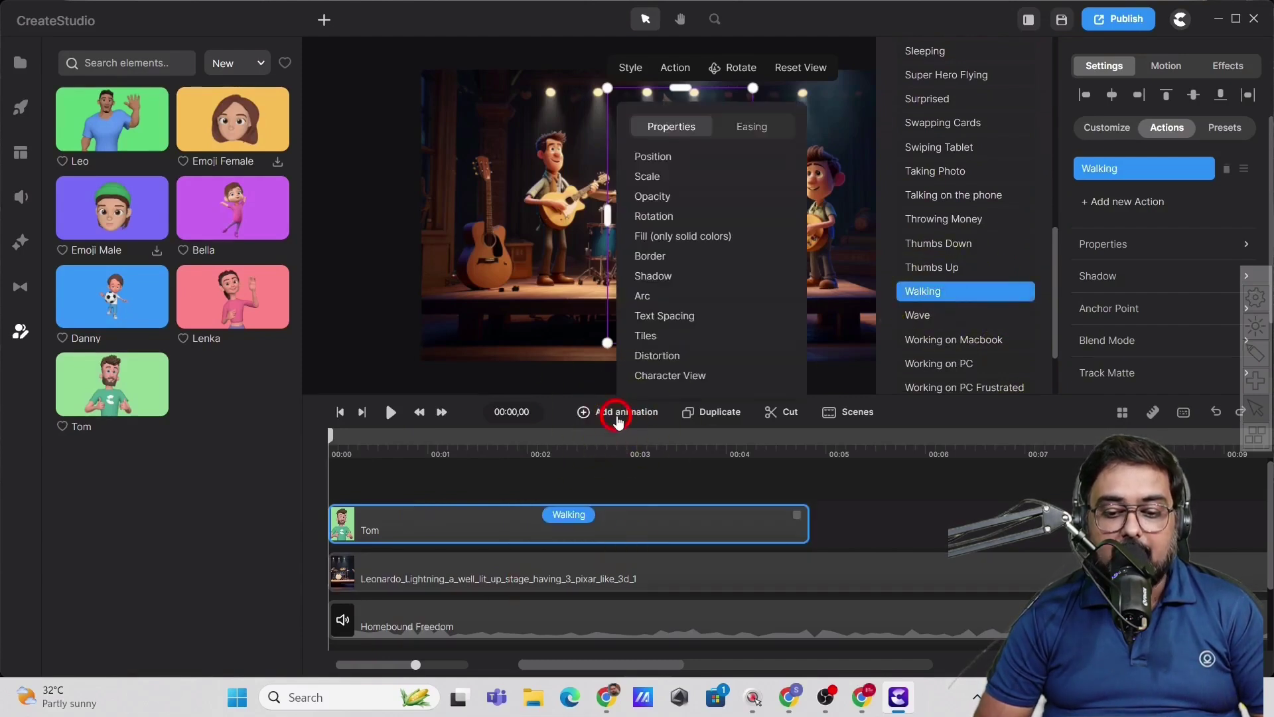
pyautogui.click(677, 159)
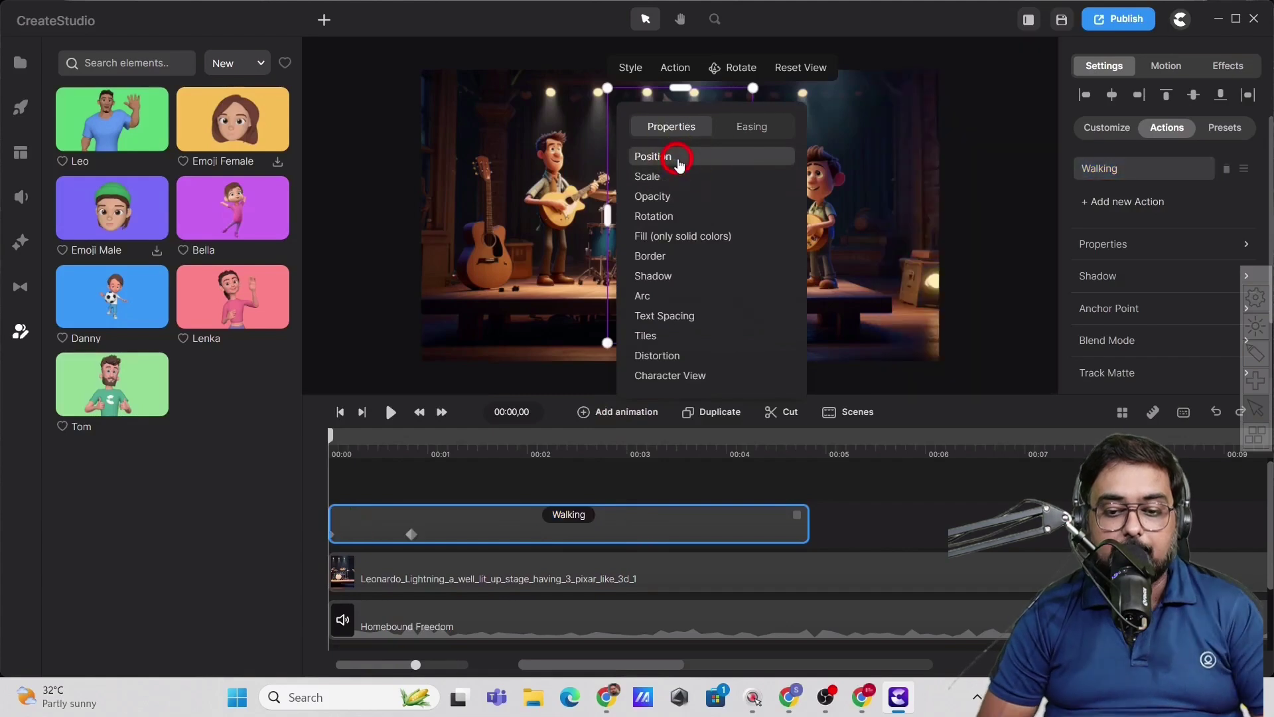
pyautogui.moveTo(410, 534); pyautogui.dragTo(702, 547)
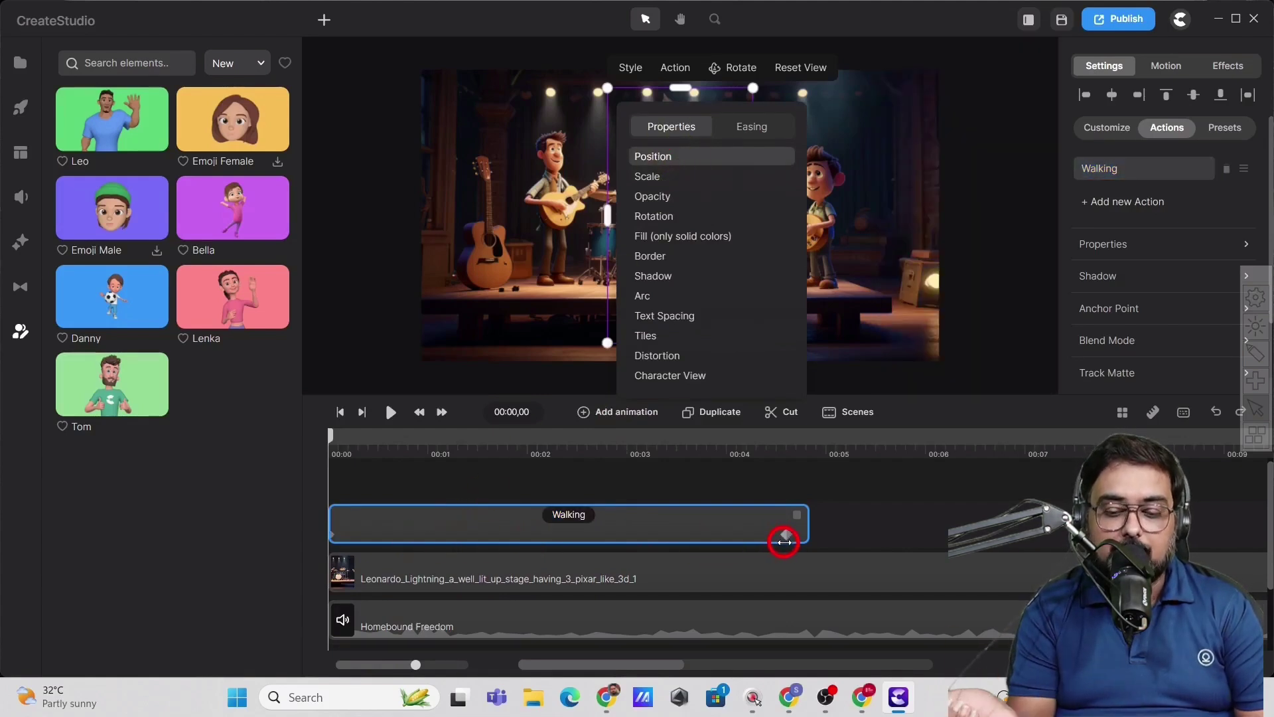
pyautogui.click(334, 534)
pyautogui.click(692, 218)
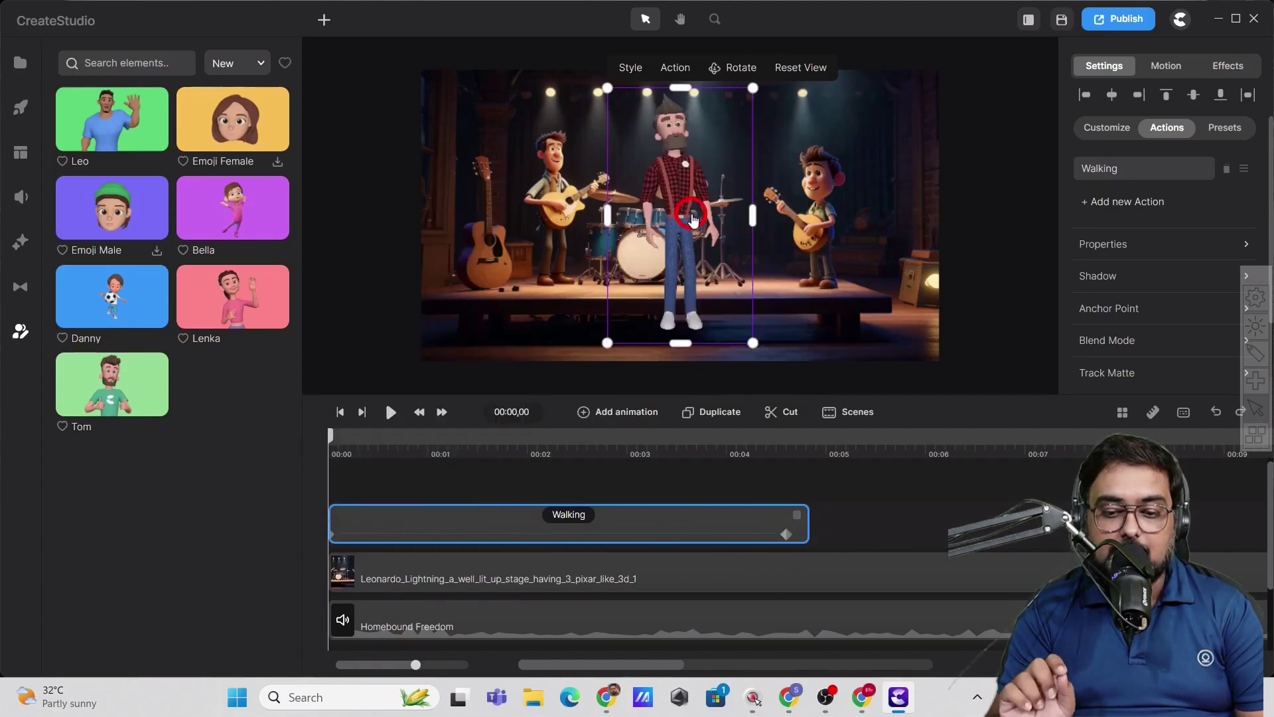
pyautogui.moveTo(692, 219); pyautogui.dragTo(996, 228)
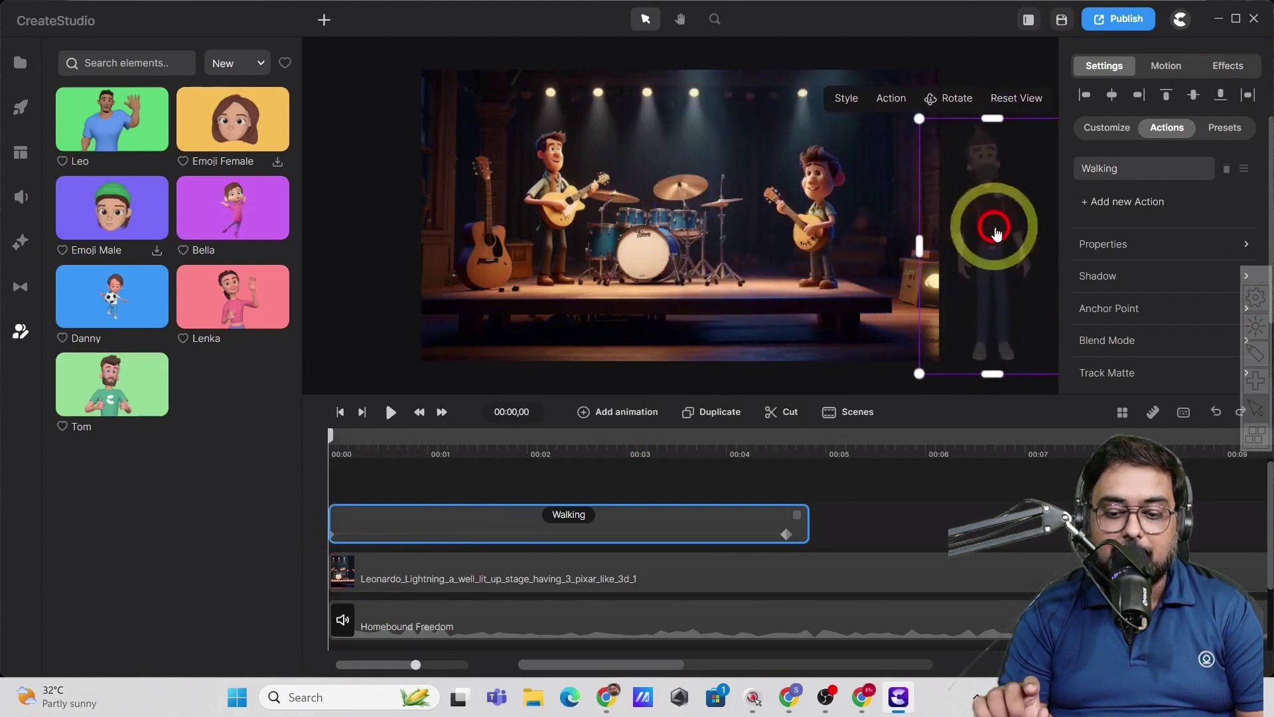
pyautogui.click(786, 535)
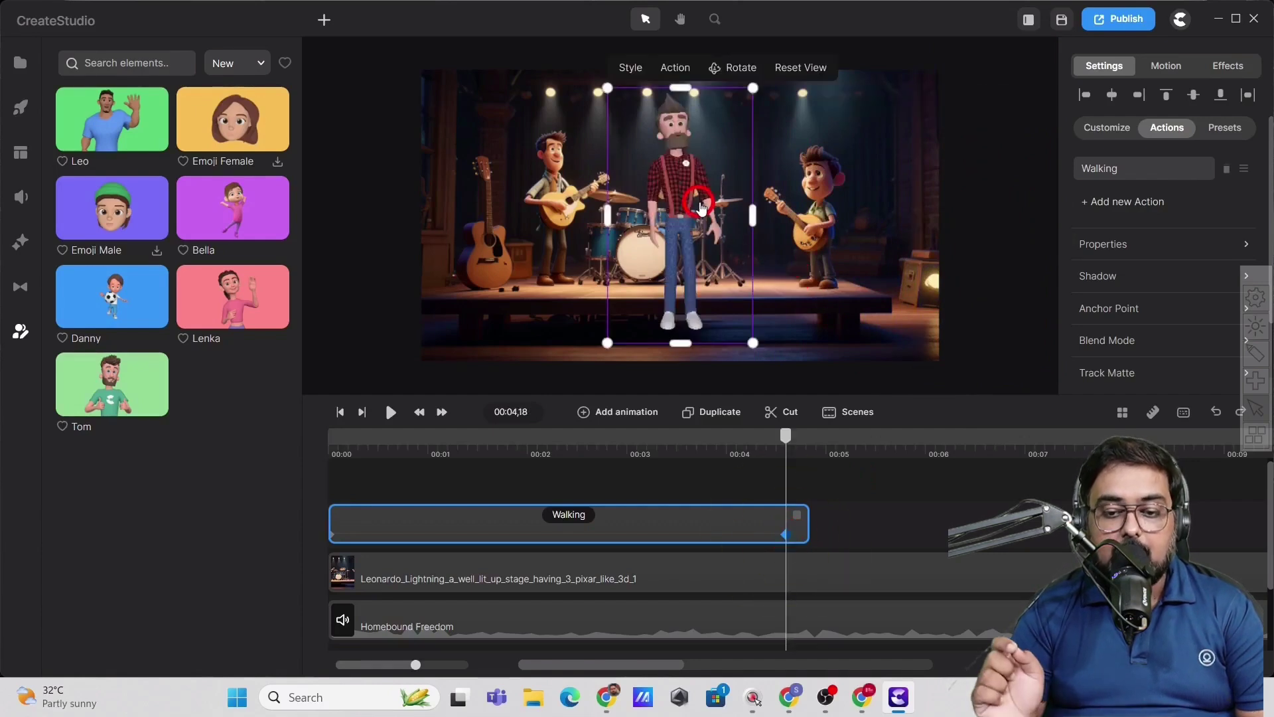
pyautogui.moveTo(701, 207); pyautogui.dragTo(676, 225)
# Play Tom's walk onto the stage from the start, then pause.
pyautogui.click(430, 471)
pyautogui.moveTo(420, 449); pyautogui.dragTo(331, 455)
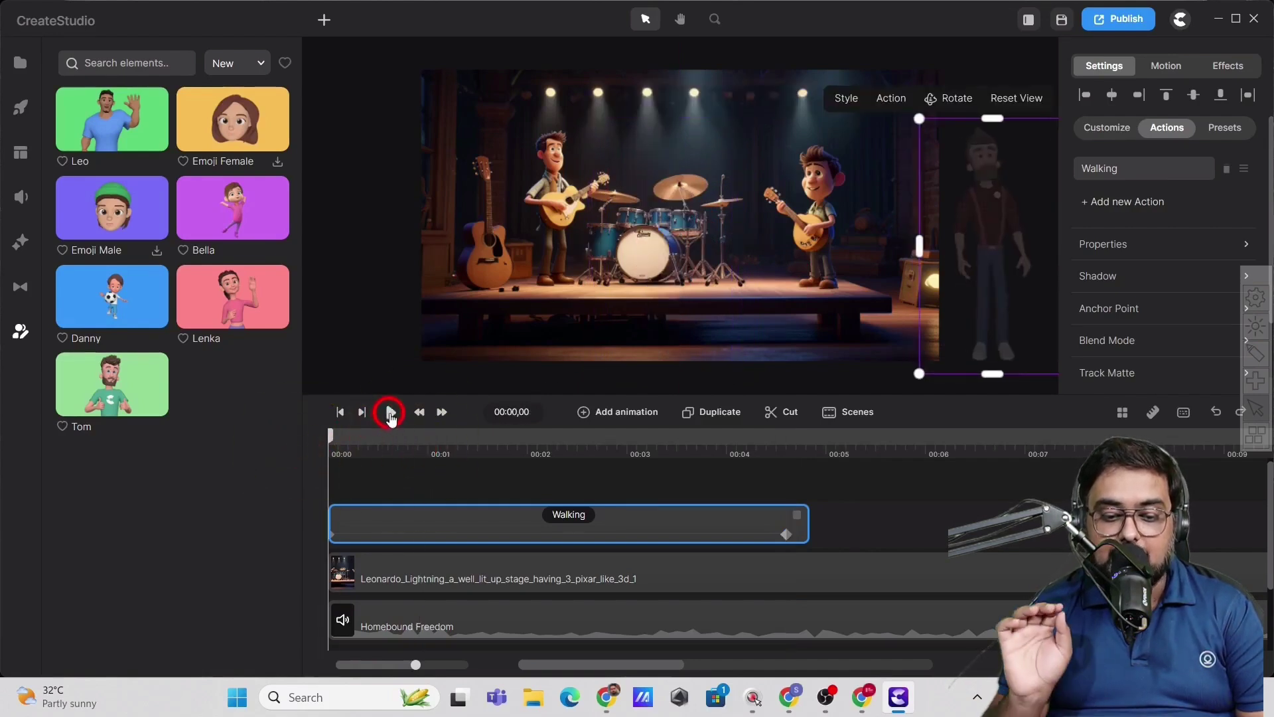
pyautogui.click(391, 414)
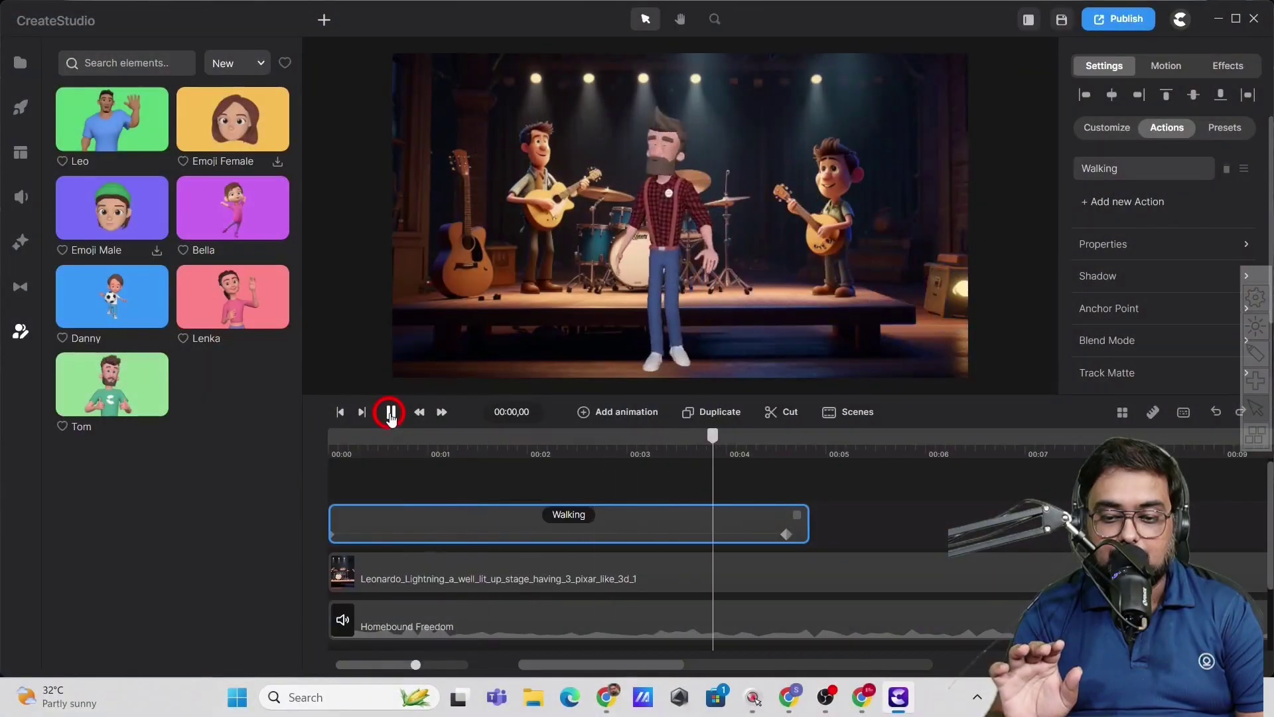
pyautogui.click(391, 413)
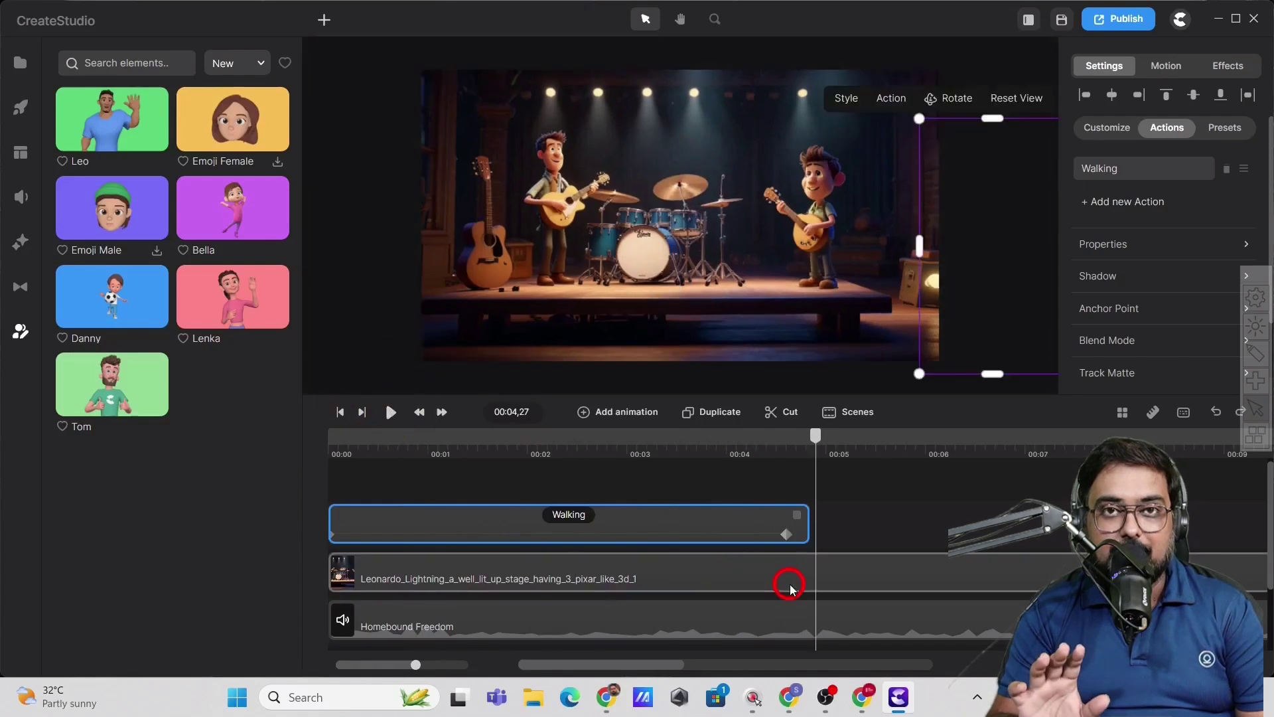
# Add a Wave action after Tom's walk and preview it.
pyautogui.click(1166, 171)
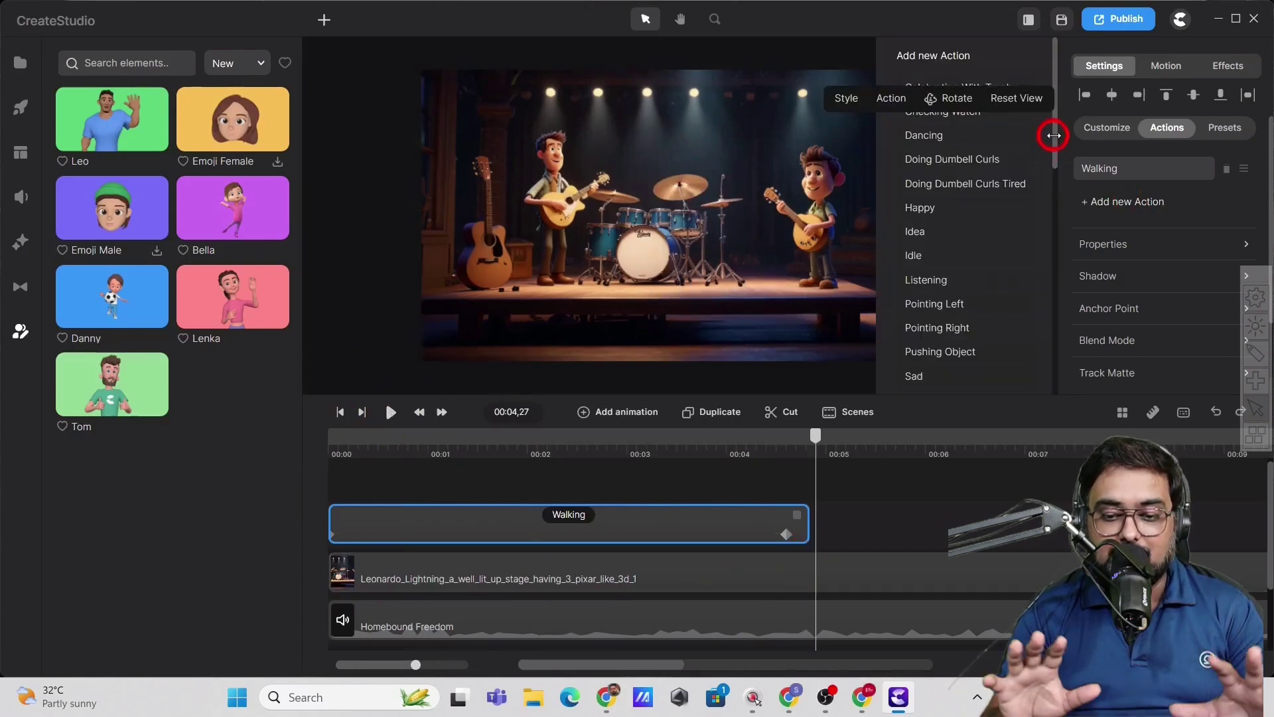
pyautogui.moveTo(1052, 159); pyautogui.dragTo(1051, 299)
pyautogui.click(964, 325)
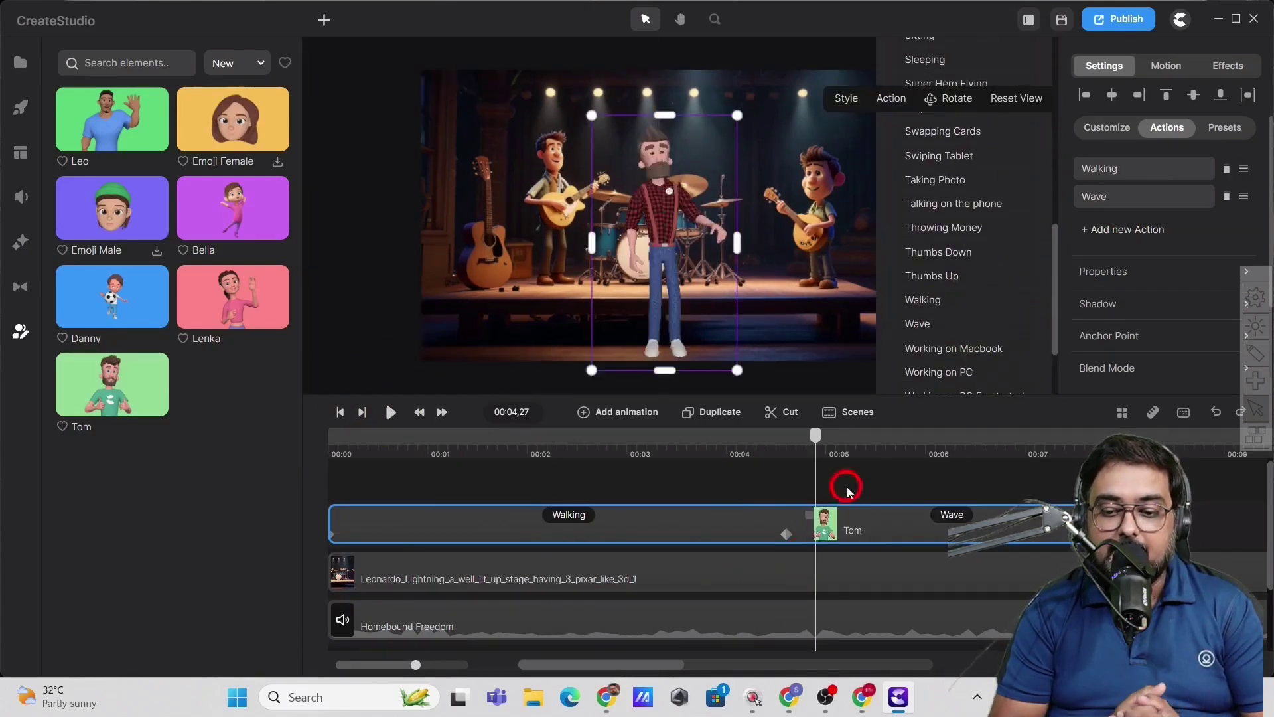
pyautogui.click(392, 413)
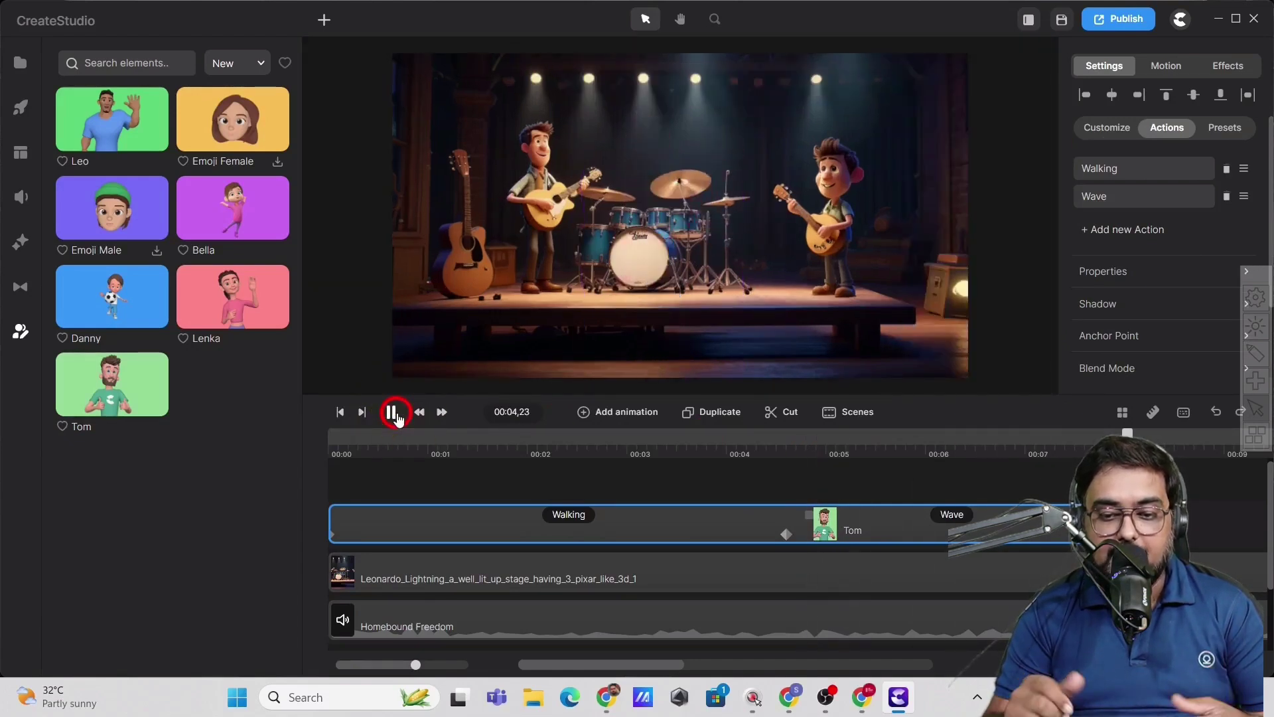
pyautogui.click(392, 412)
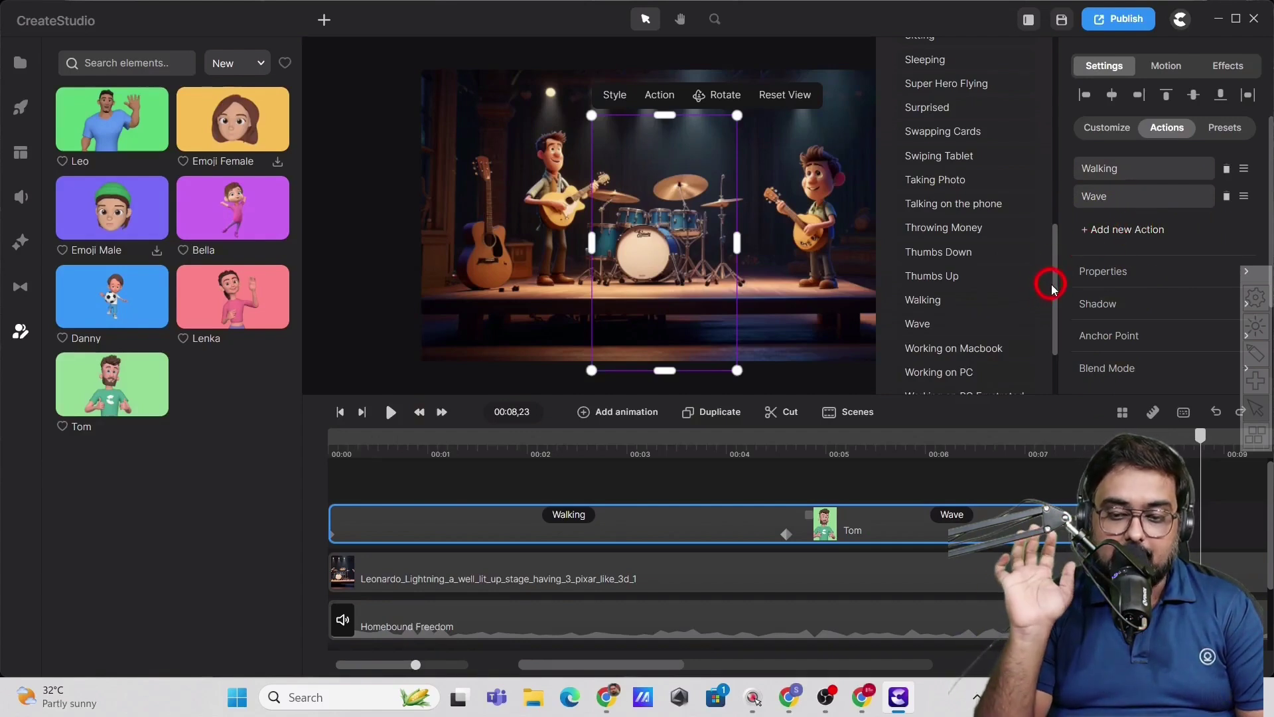
# Add a second Wave action and preview the waves from 00:07,12.
pyautogui.scroll(-1, 1052, 288)
pyautogui.click(918, 250)
pyautogui.click(1064, 453)
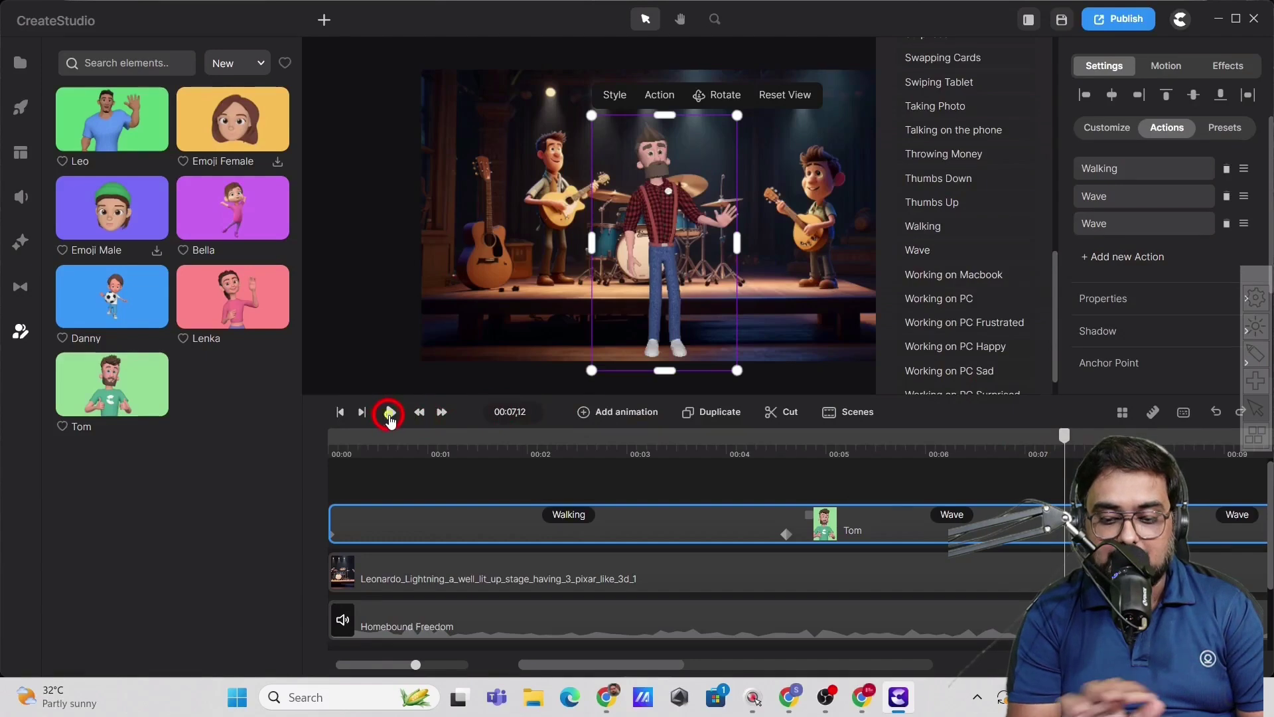
pyautogui.click(389, 413)
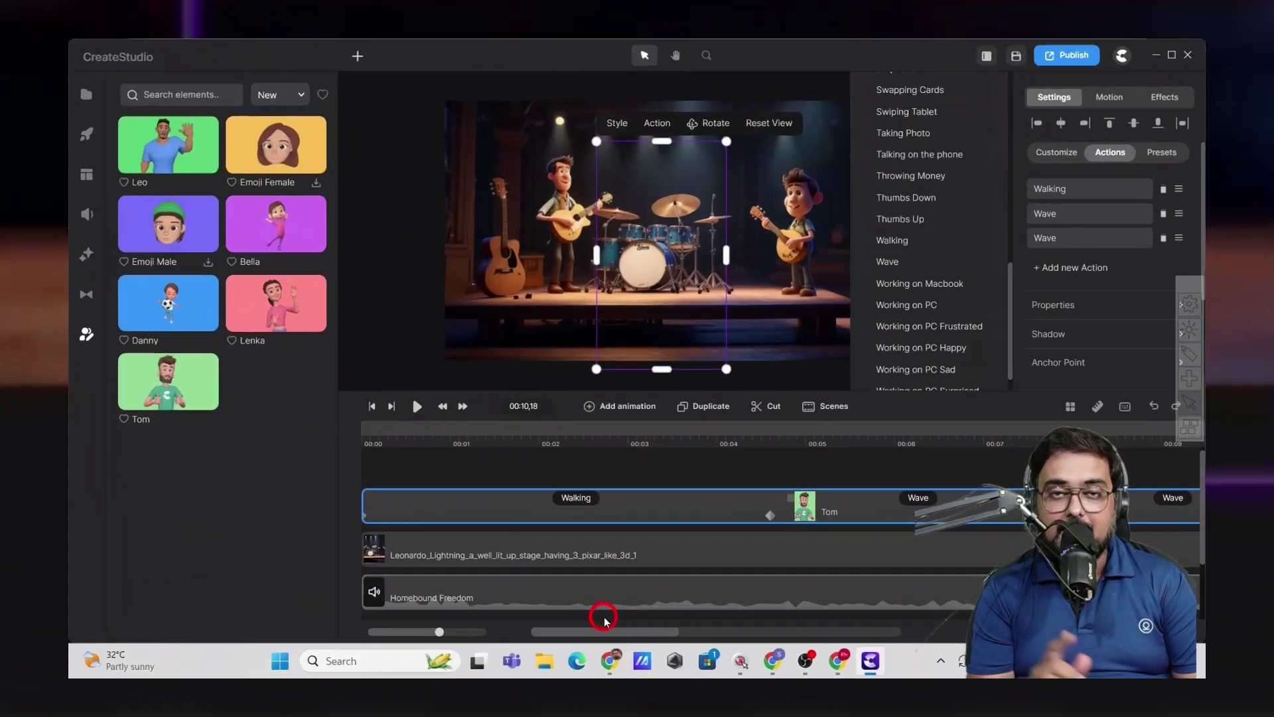
pyautogui.hscroll(5, 601, 638)
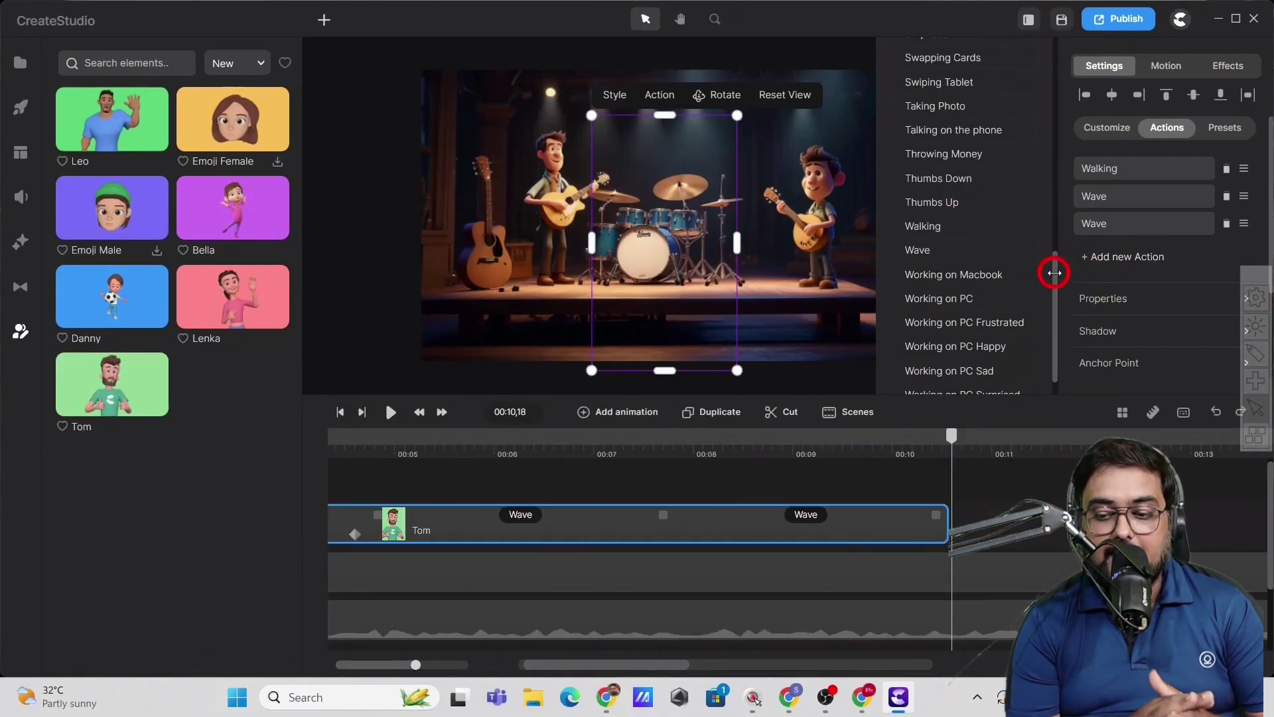
# Add a second Dancing action to Tom and preview the dance from 00:14,21 to 00:20,03.
pyautogui.moveTo(1055, 286); pyautogui.dragTo(1055, 86)
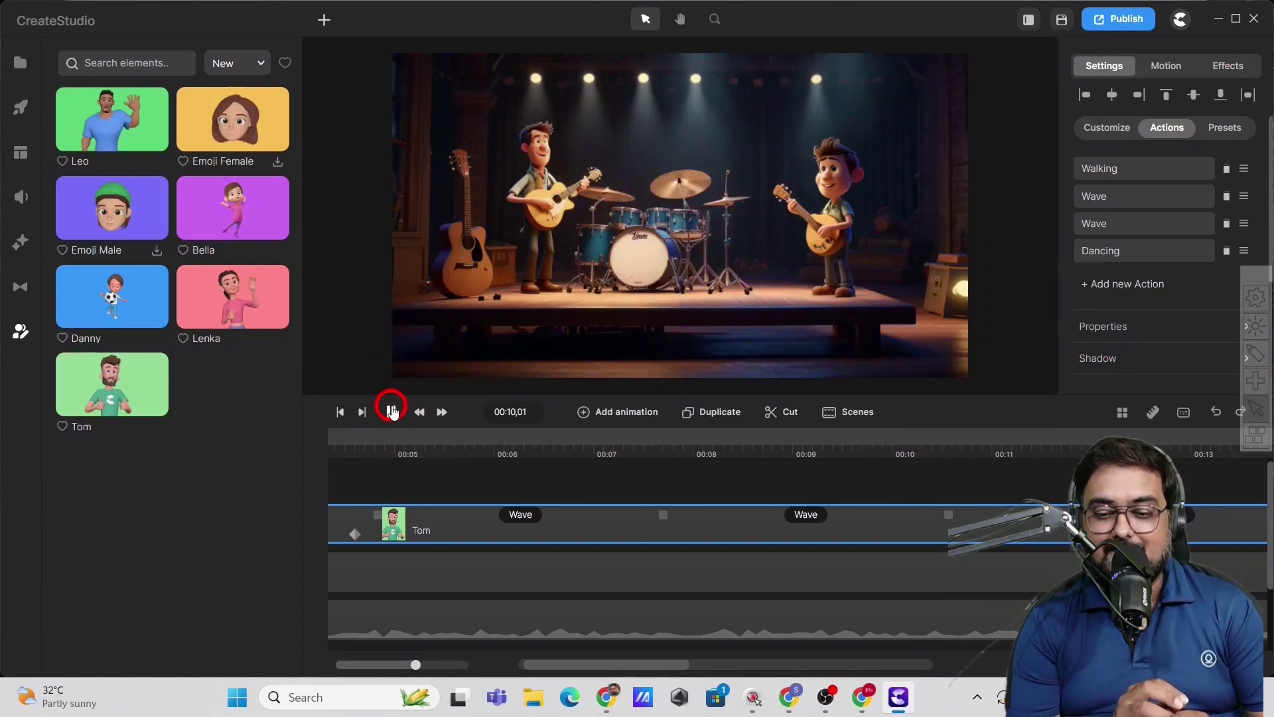
pyautogui.click(391, 411)
pyautogui.moveTo(583, 666); pyautogui.dragTo(594, 664)
pyautogui.click(401, 528)
pyautogui.click(924, 90)
pyautogui.click(403, 444)
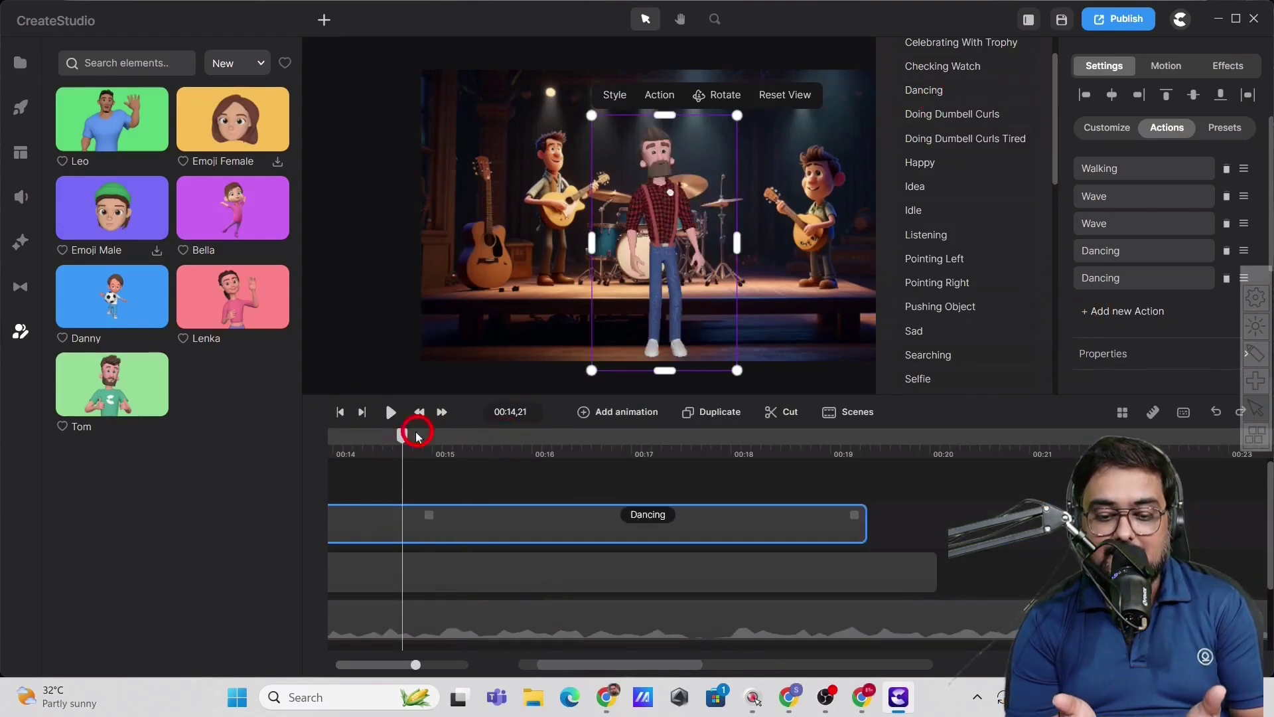
pyautogui.click(389, 412)
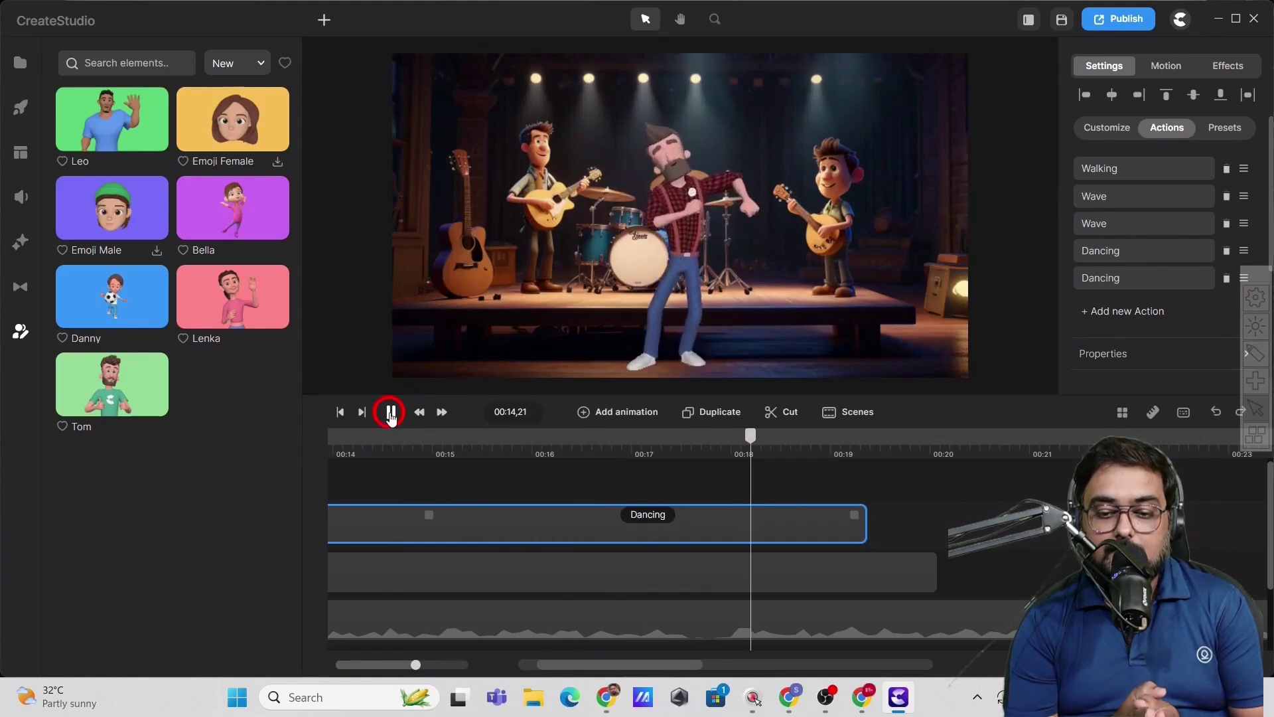
pyautogui.click(390, 412)
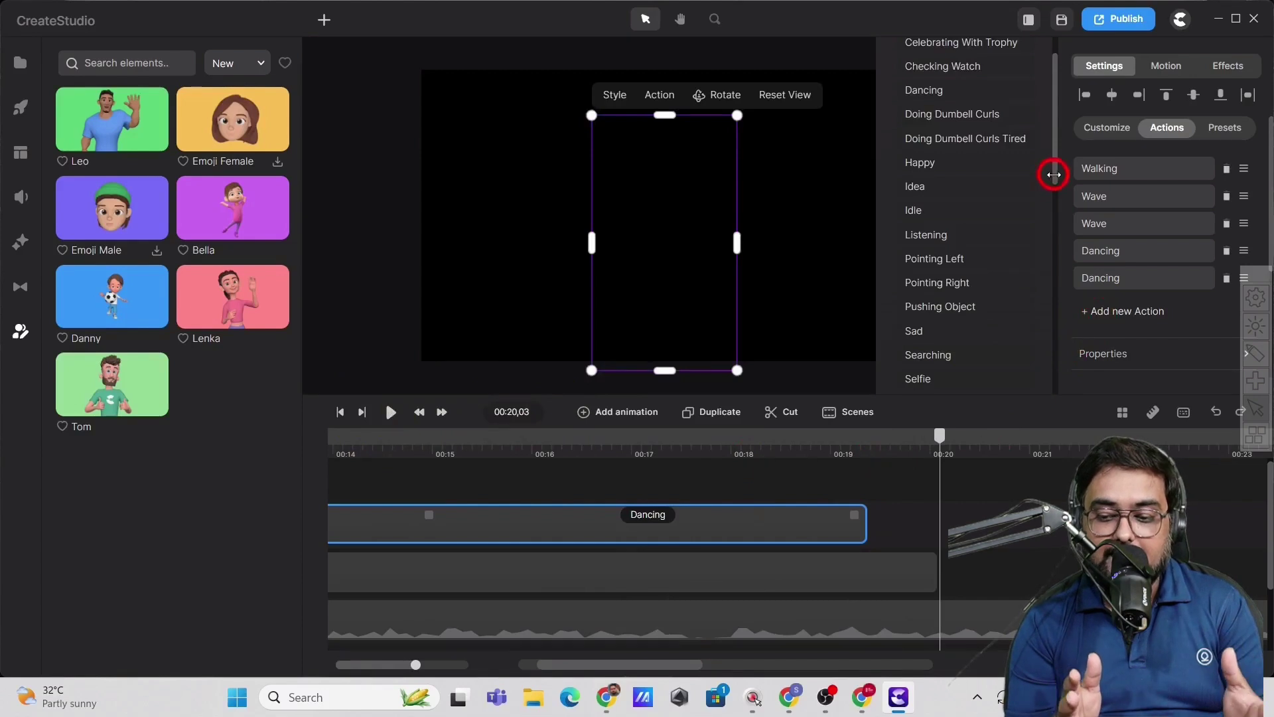
# Add a Happy action starting earlier to shorten the dance, preview from 00:18,08, then select the song at 00:20,02.
pyautogui.click(922, 162)
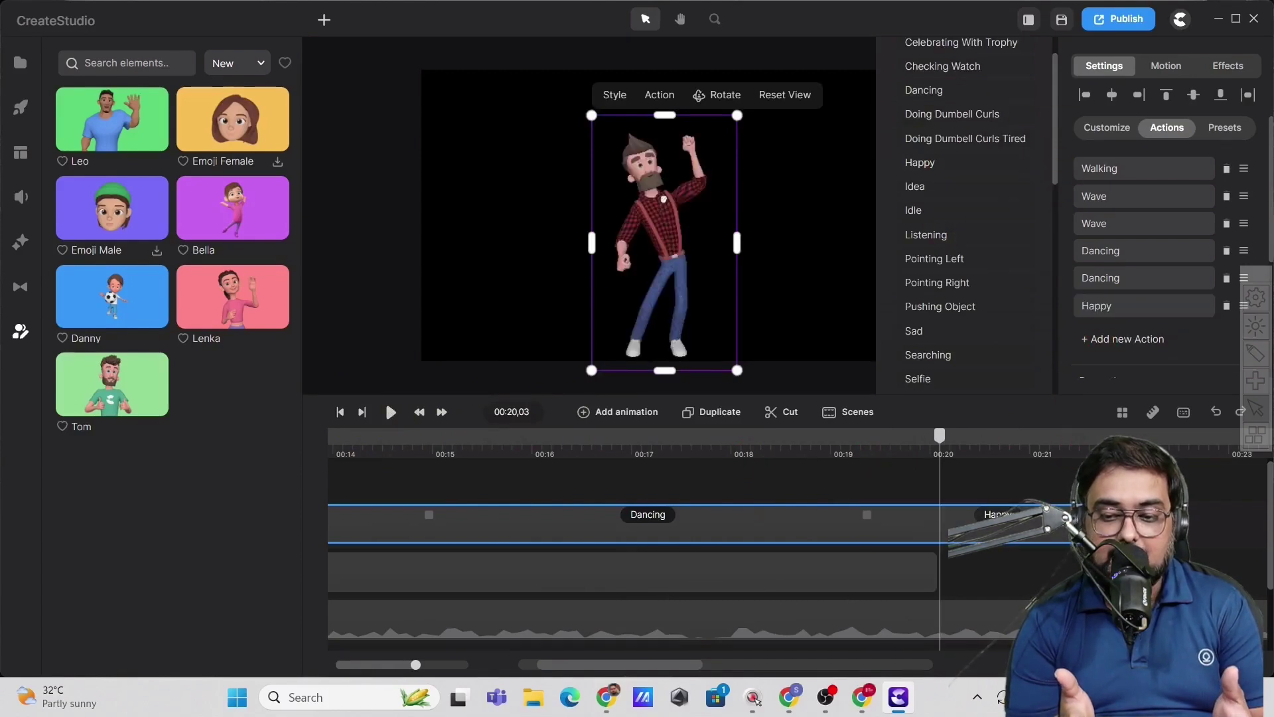
pyautogui.moveTo(889, 518); pyautogui.dragTo(803, 520)
pyautogui.click(774, 449)
pyautogui.click(389, 412)
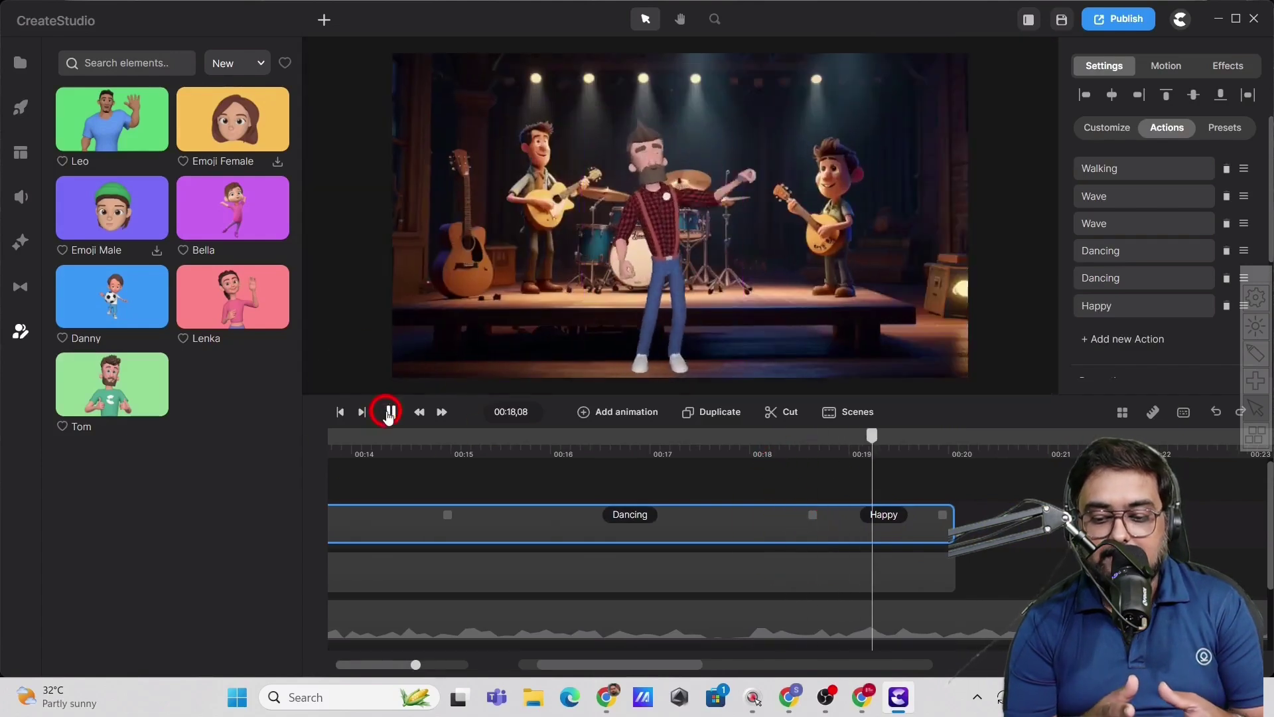
pyautogui.click(389, 412)
pyautogui.click(748, 573)
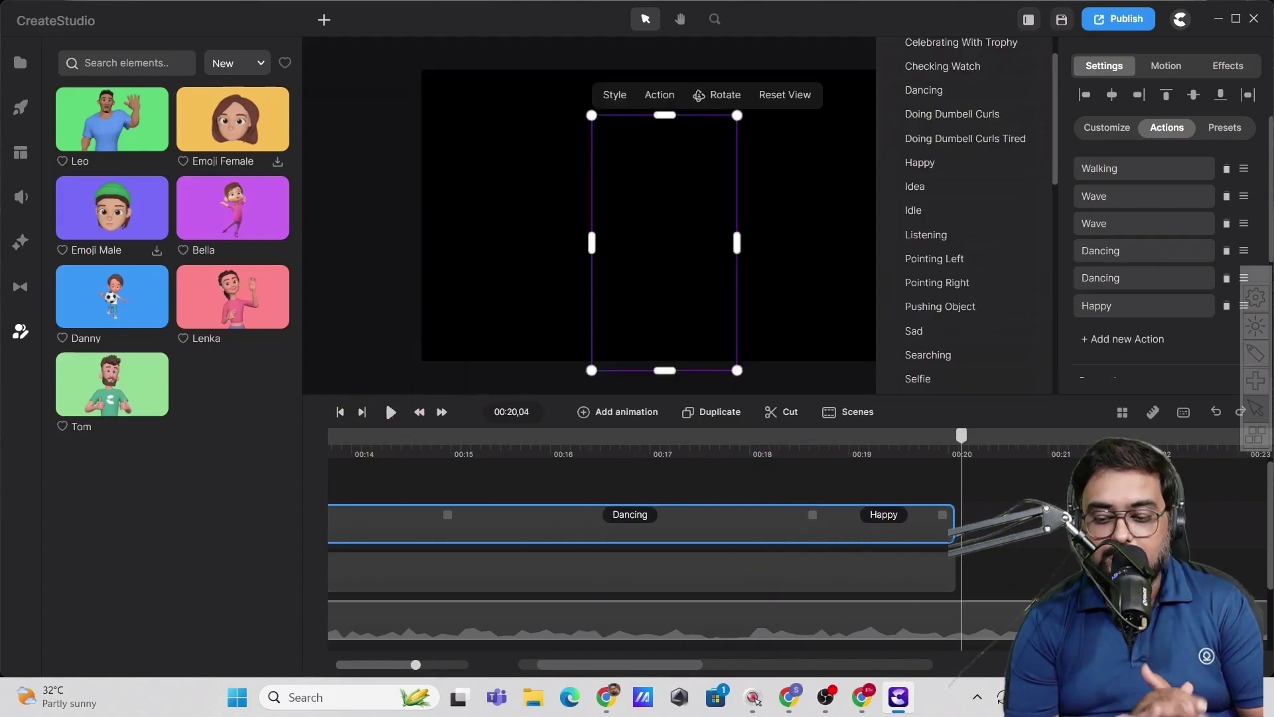
pyautogui.moveTo(960, 439); pyautogui.dragTo(954, 449)
# Cut the Homebound Freedom audio clip at 00:20,02.
pyautogui.click(864, 573)
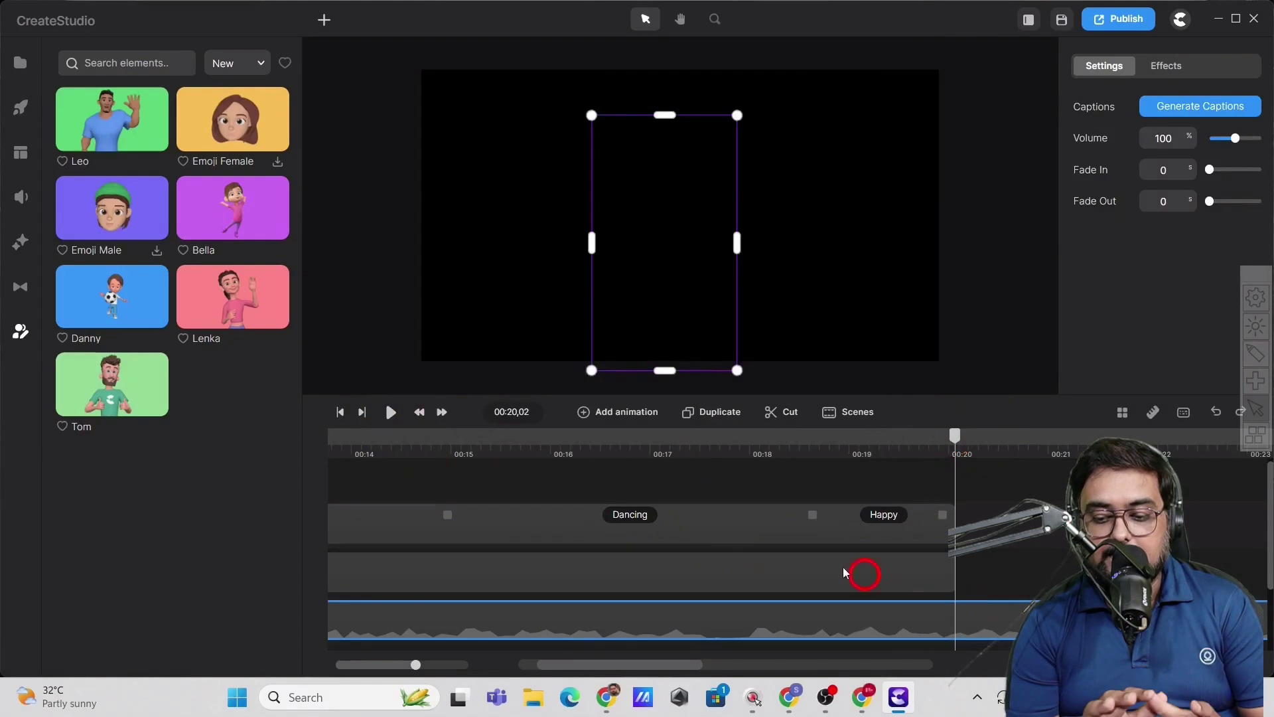
pyautogui.click(787, 422)
pyautogui.rightClick(1105, 617)
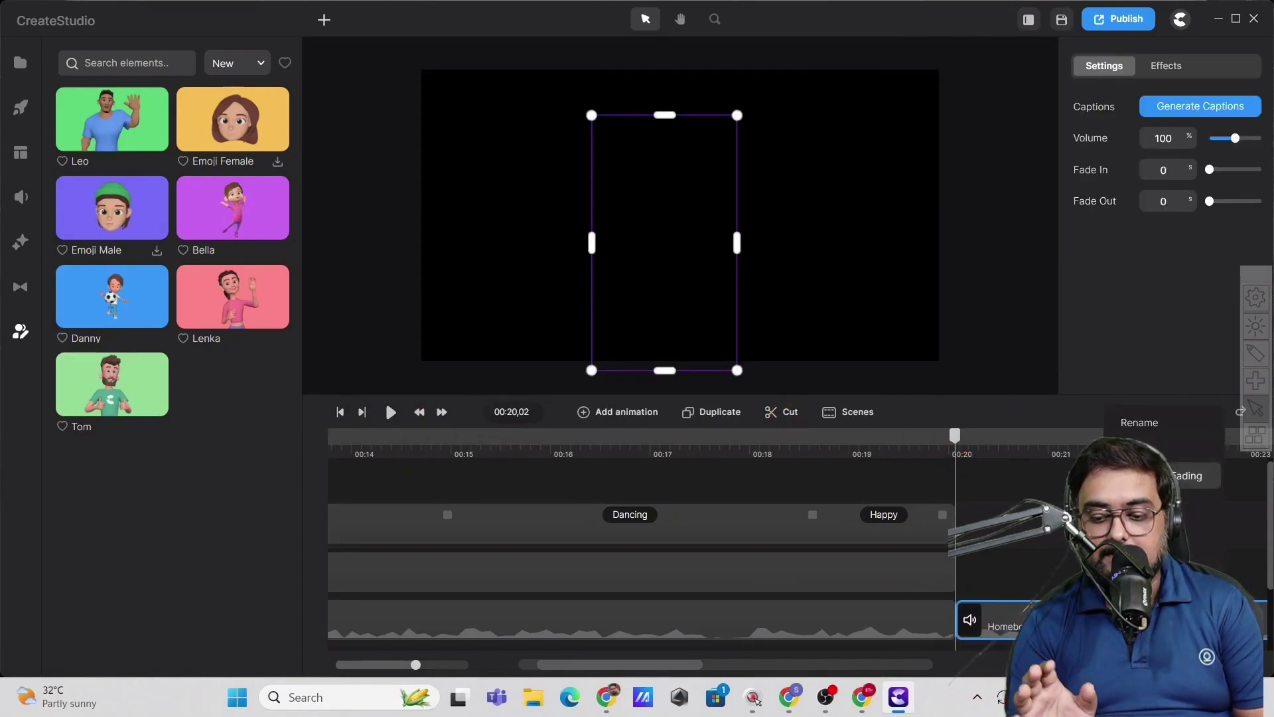
pyautogui.moveTo(710, 669); pyautogui.dragTo(586, 667)
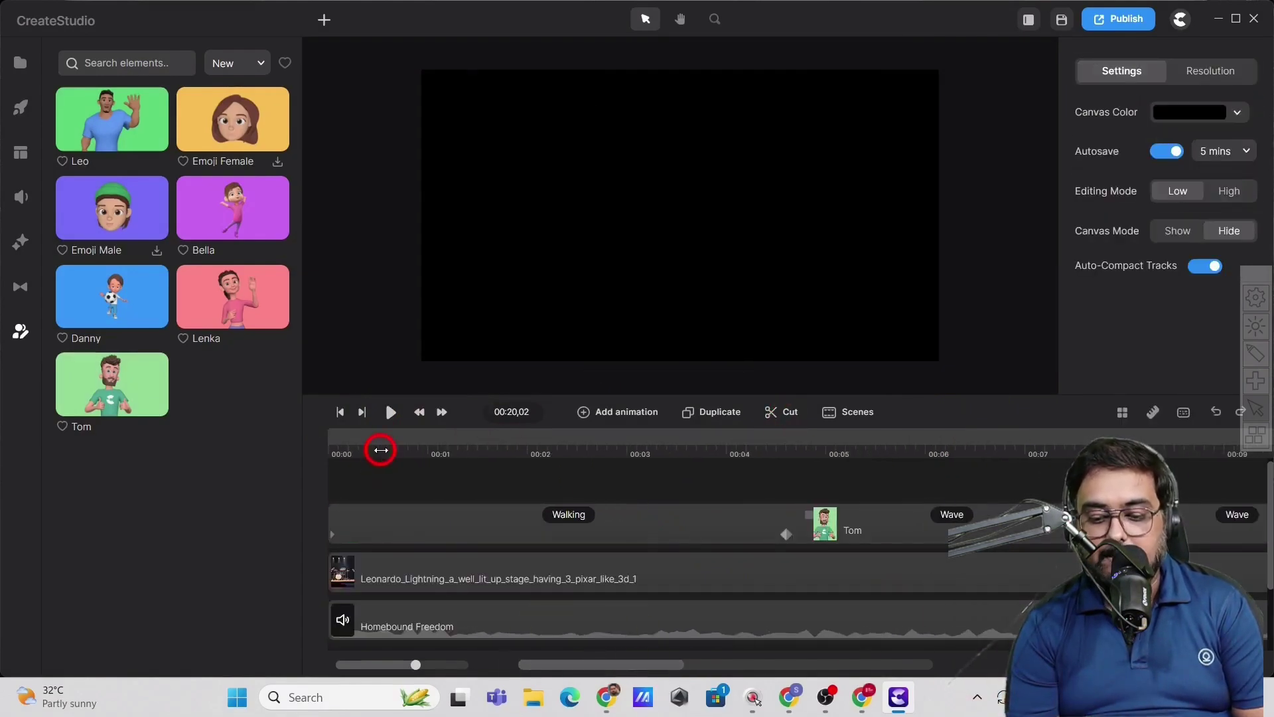
# Play the whole scene from the start, then replay it from 00:09,05.
pyautogui.click(392, 412)
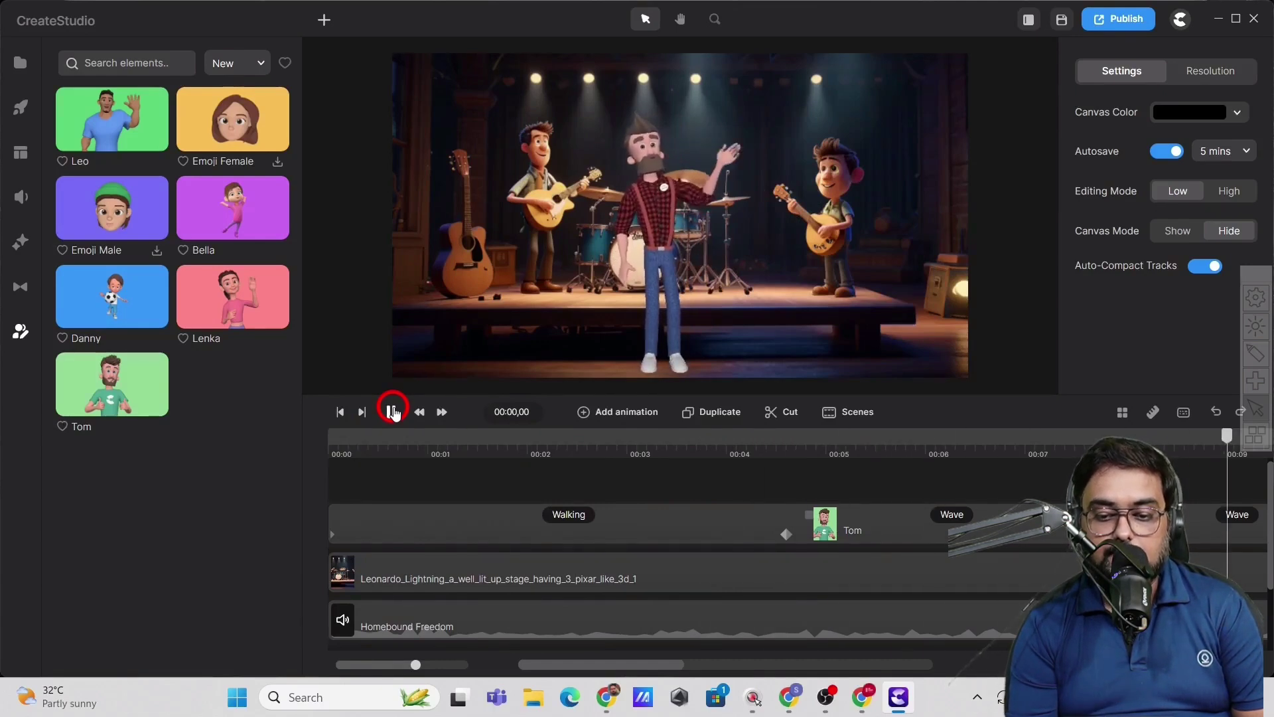
pyautogui.click(392, 412)
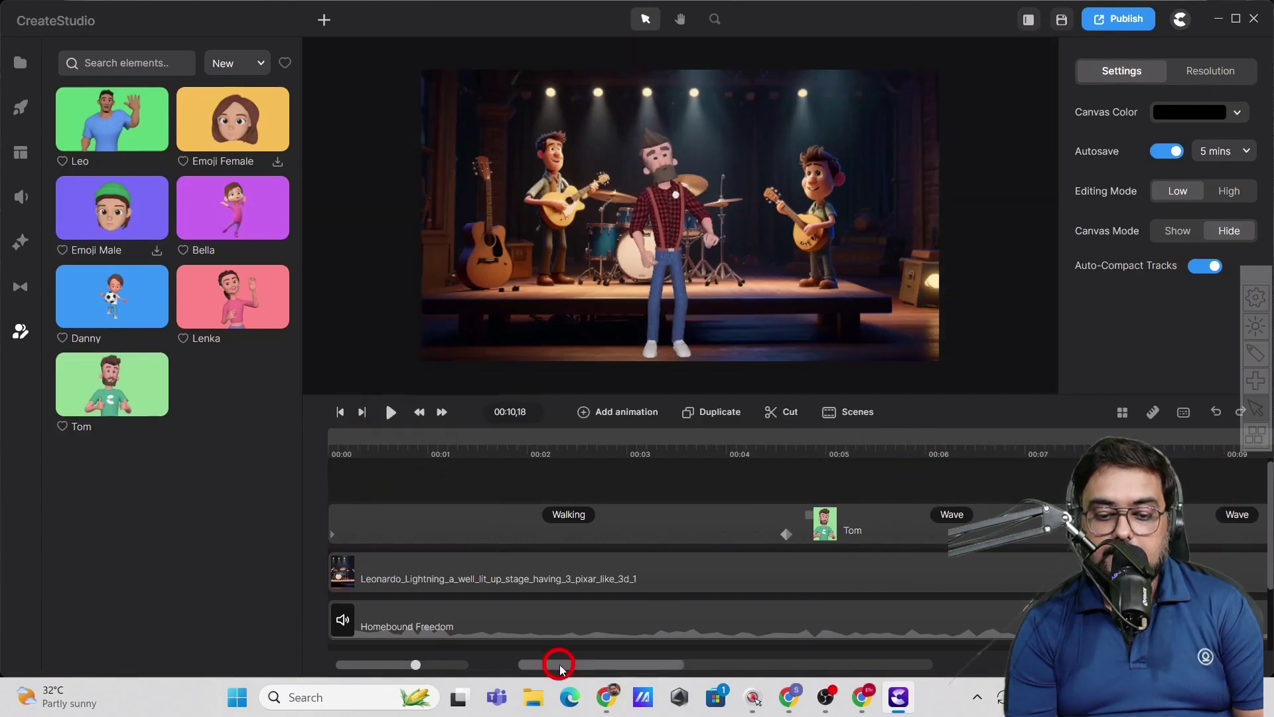
pyautogui.moveTo(555, 663); pyautogui.dragTo(566, 666)
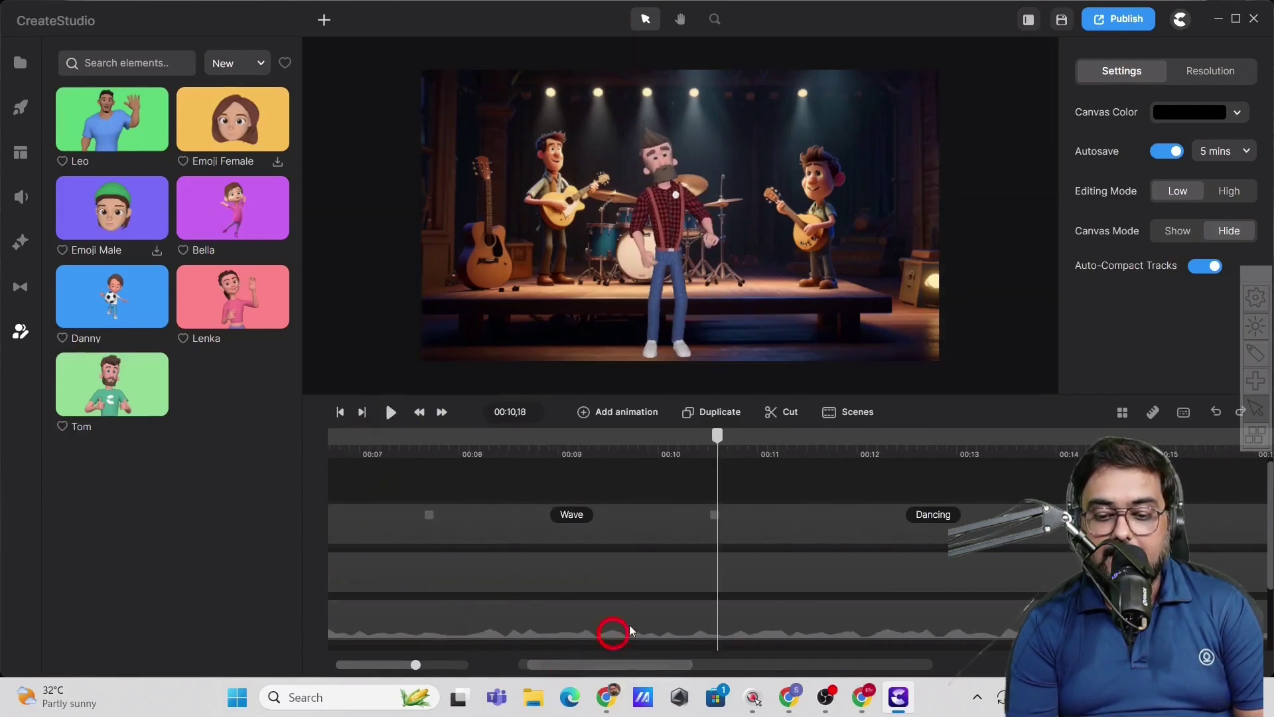
pyautogui.moveTo(717, 438); pyautogui.dragTo(573, 440)
pyautogui.click(392, 412)
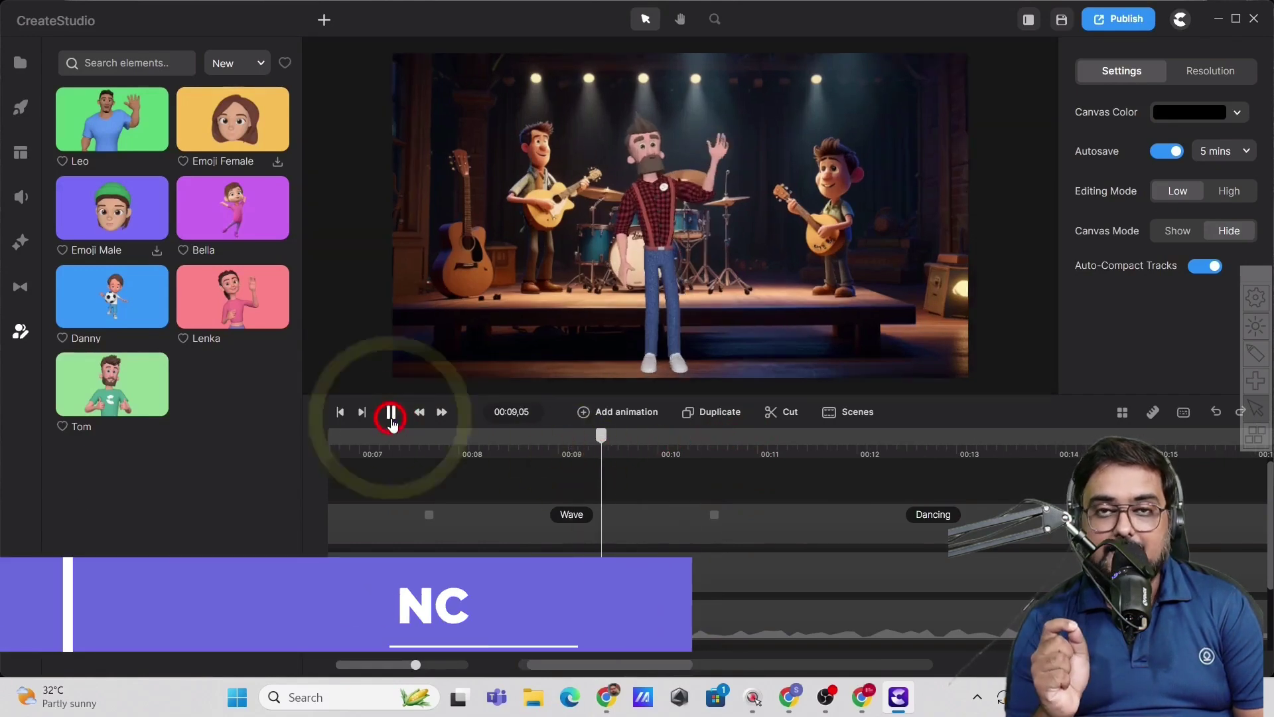
# Split the song clip again at 00:09,11.
pyautogui.click(689, 485)
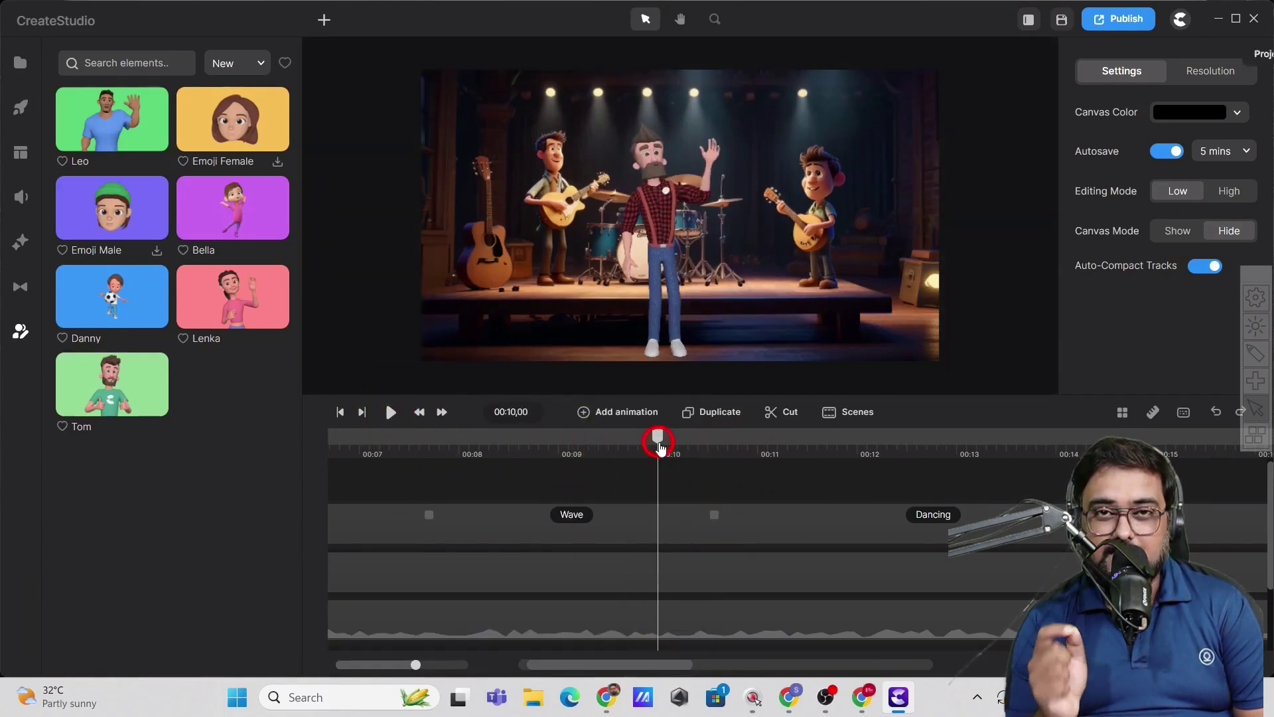
pyautogui.moveTo(658, 440); pyautogui.dragTo(594, 439)
pyautogui.rightClick(736, 614)
pyautogui.click(922, 413)
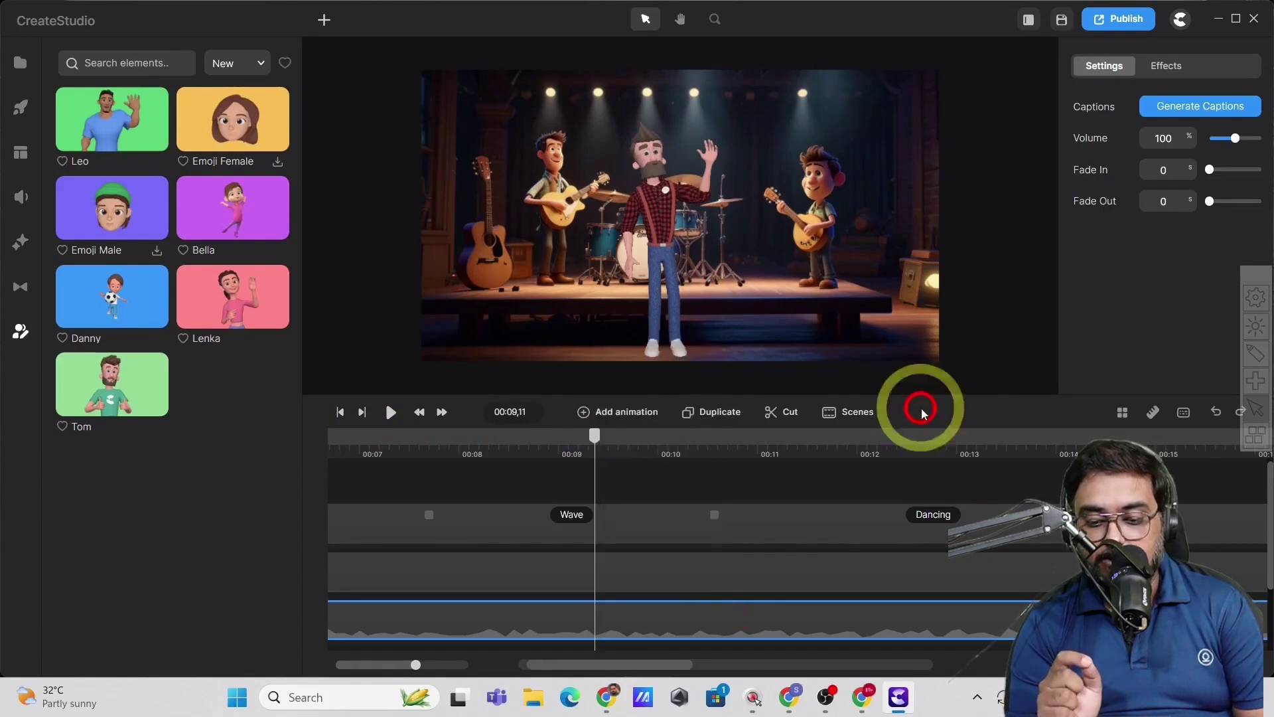
pyautogui.click(772, 414)
# Lip-sync Tom to the new Homebound Freedom clip and preview it from 00:09,08.
pyautogui.rightClick(648, 614)
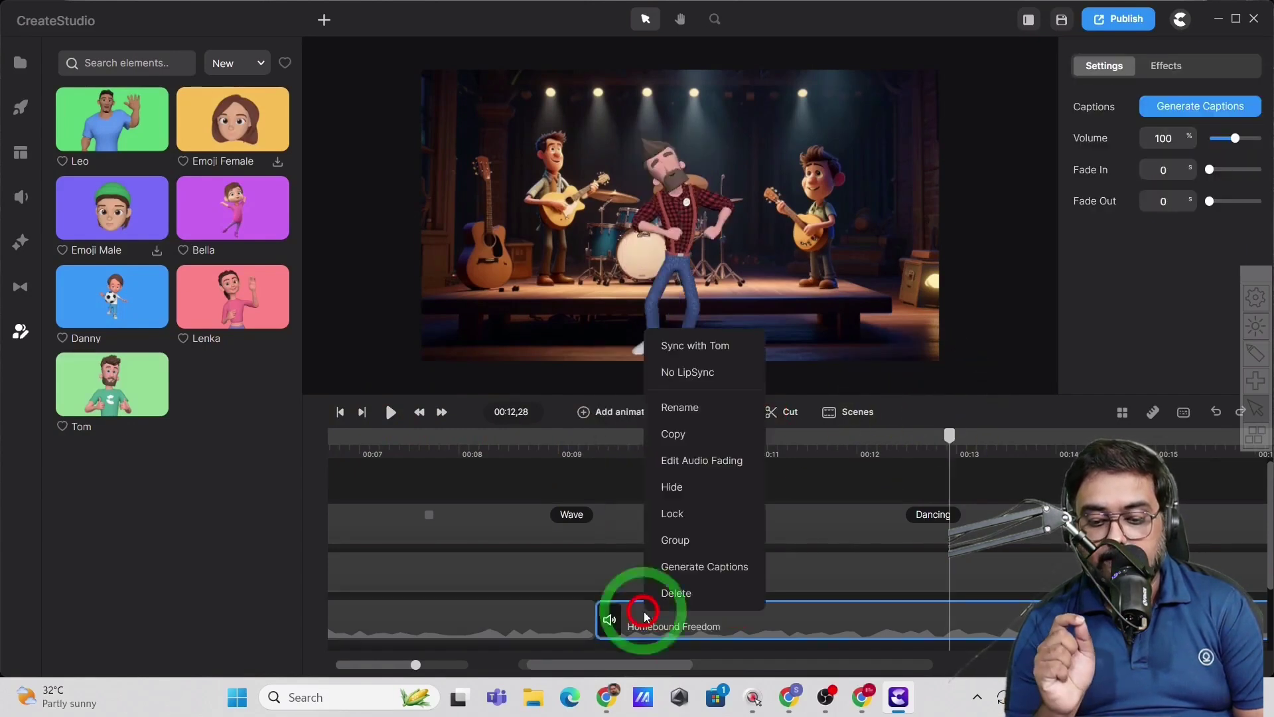
pyautogui.click(690, 438)
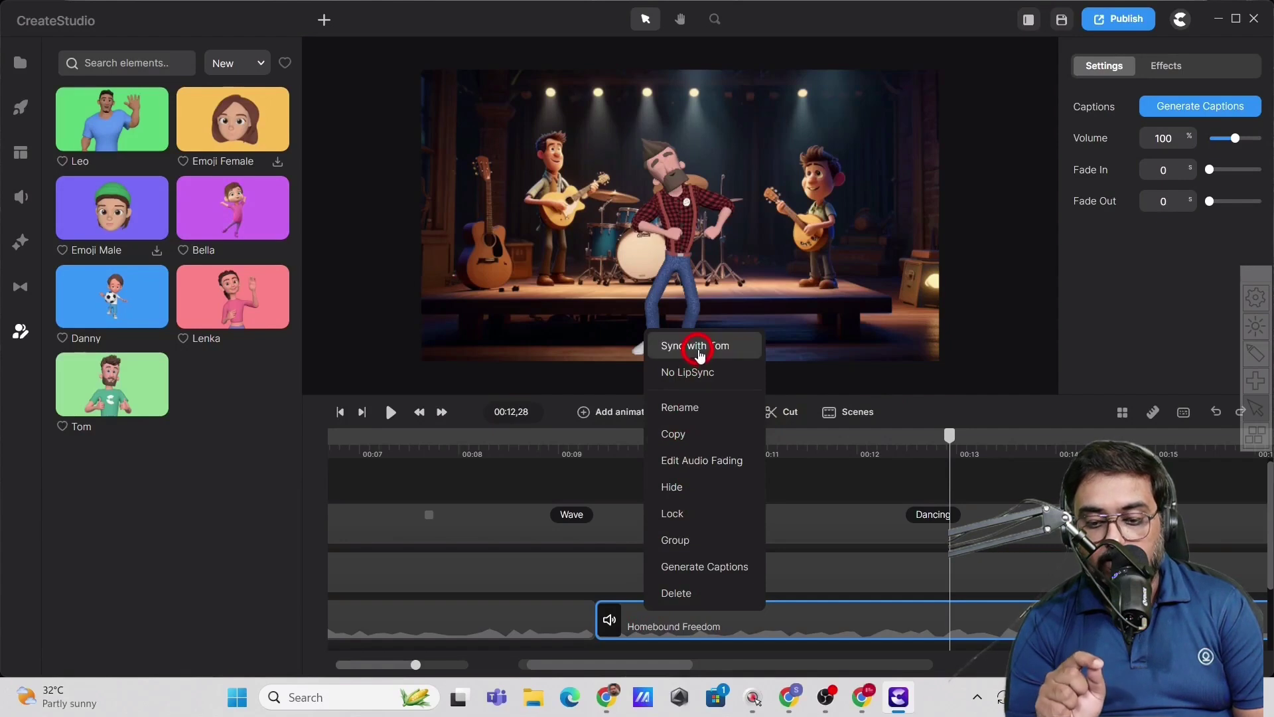
pyautogui.click(699, 352)
pyautogui.moveTo(602, 441); pyautogui.dragTo(586, 441)
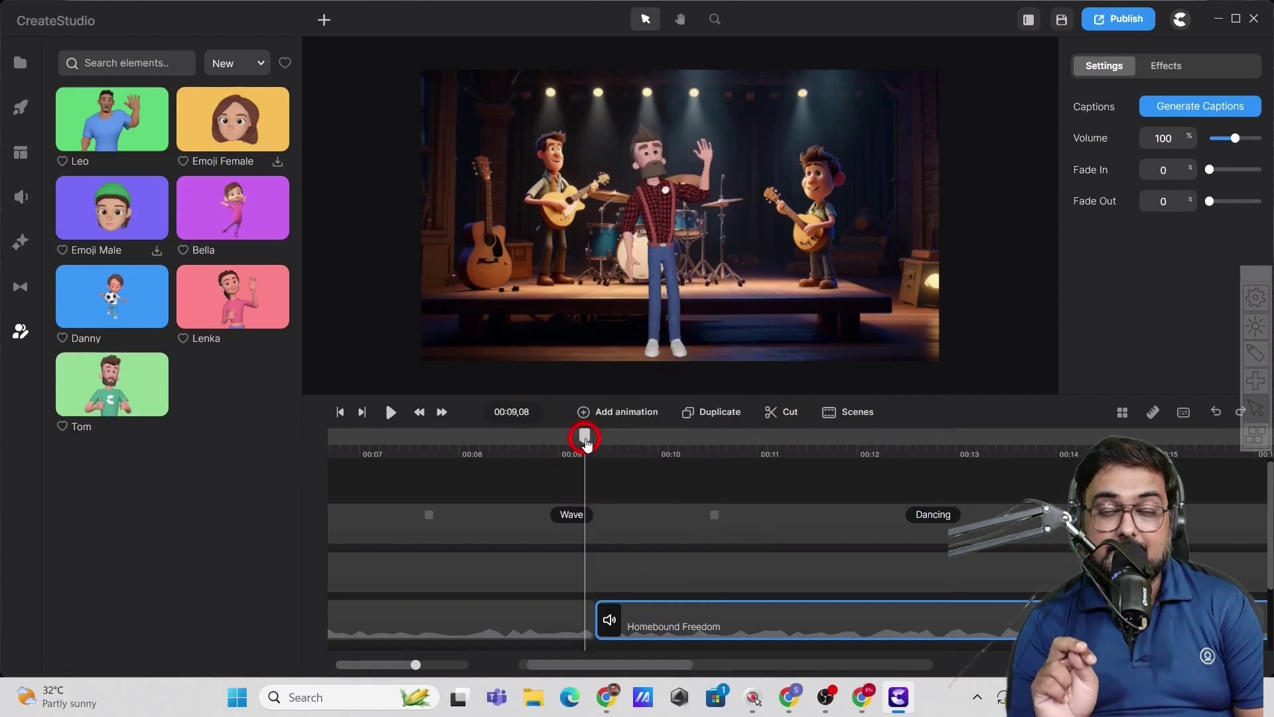
pyautogui.click(389, 413)
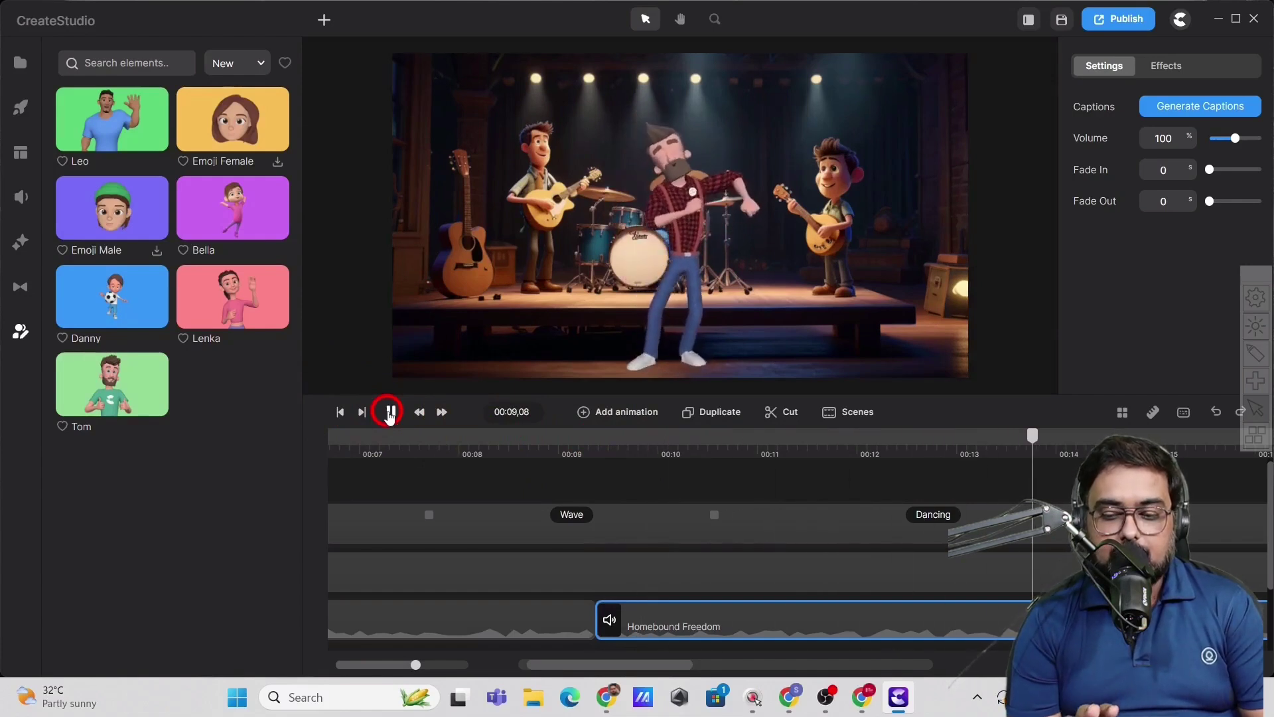
pyautogui.click(389, 413)
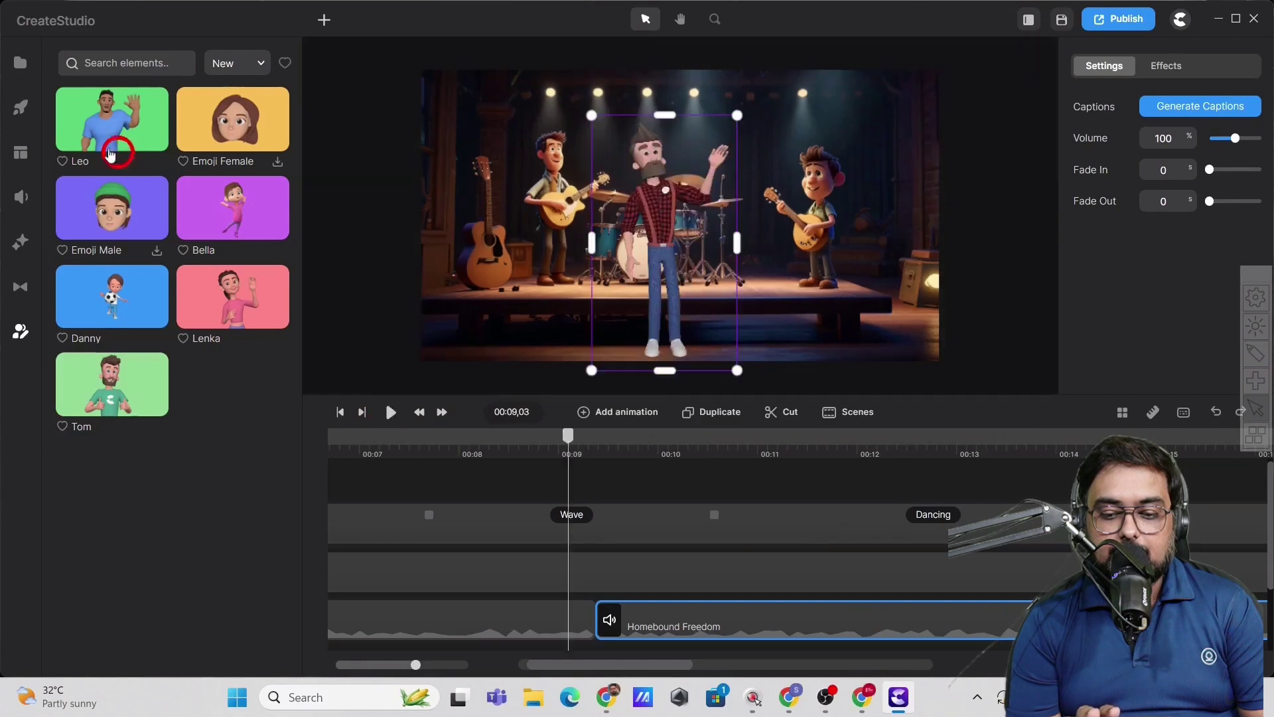
pyautogui.click(16, 65)
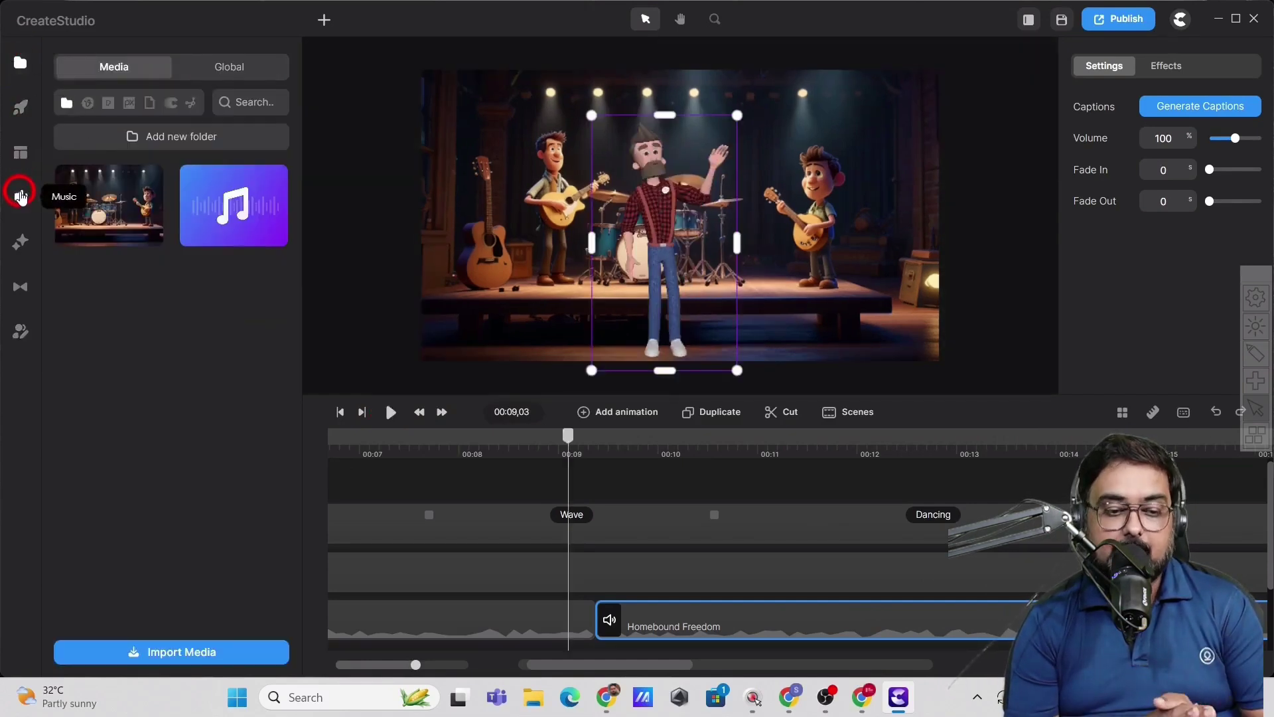
# Add a Camera component from Effects & Components to the scene.
pyautogui.click(17, 245)
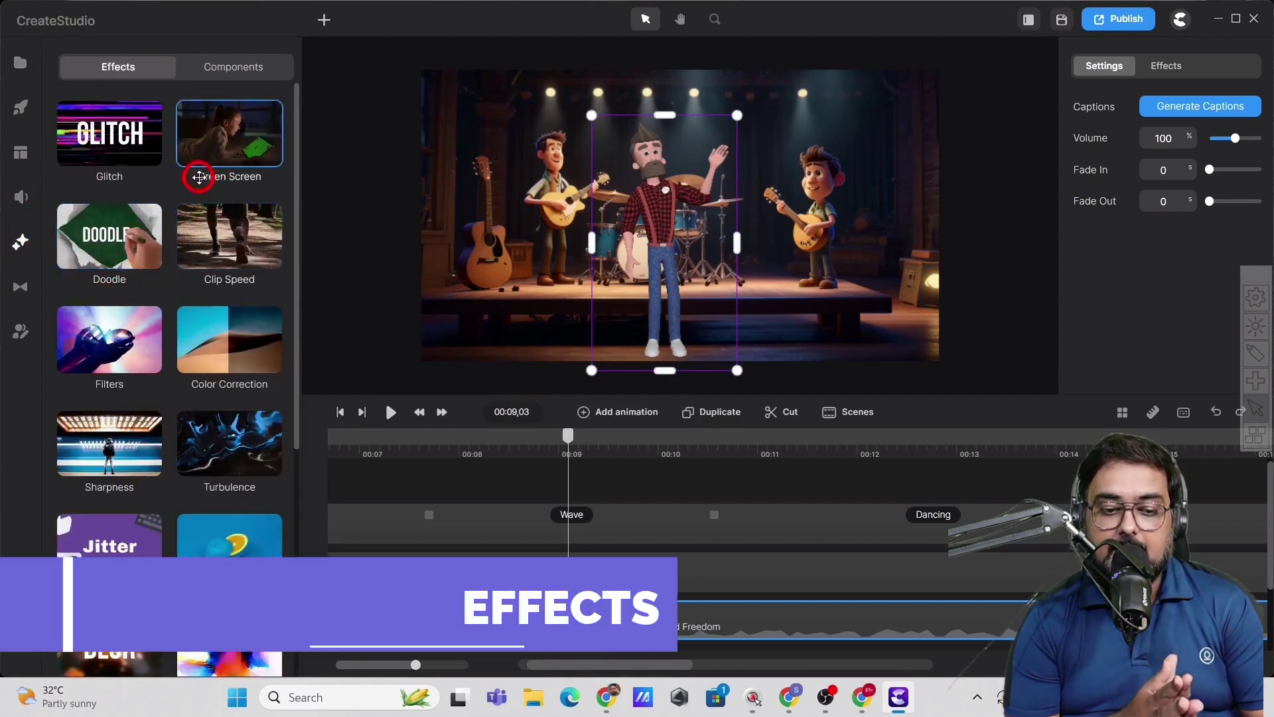
pyautogui.click(207, 74)
pyautogui.moveTo(110, 350); pyautogui.dragTo(615, 217)
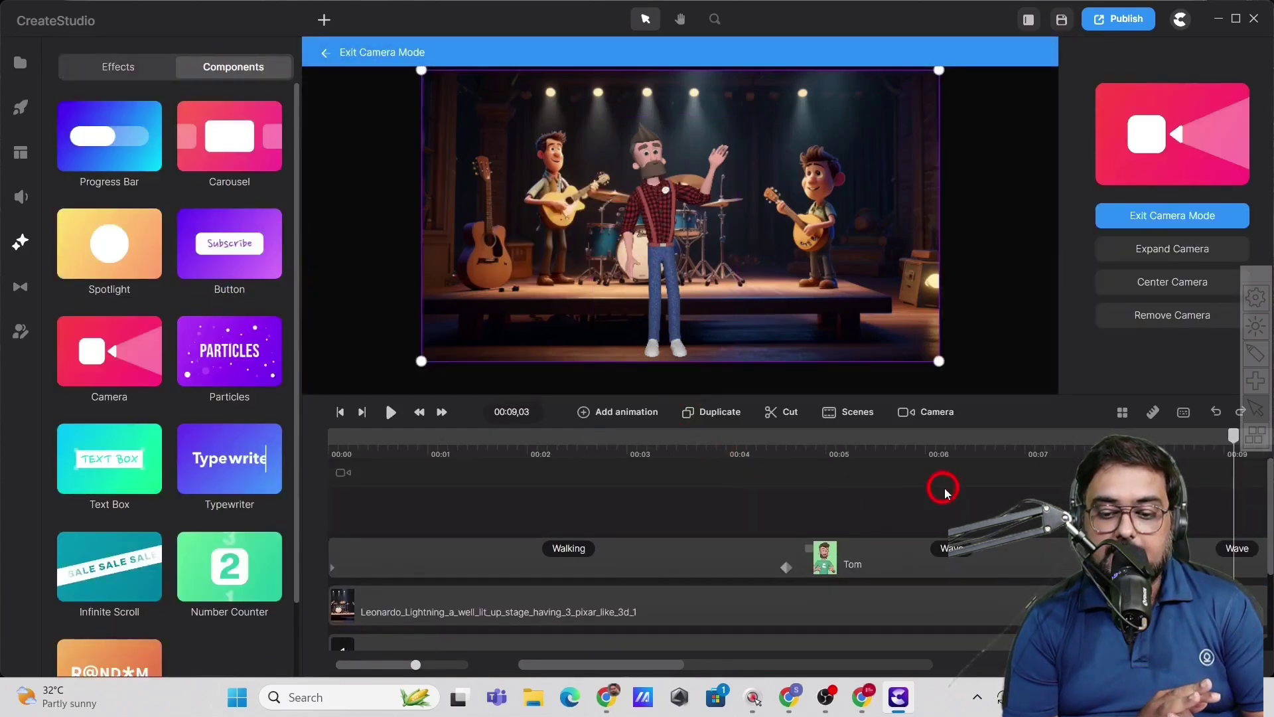
pyautogui.moveTo(594, 665); pyautogui.dragTo(598, 671)
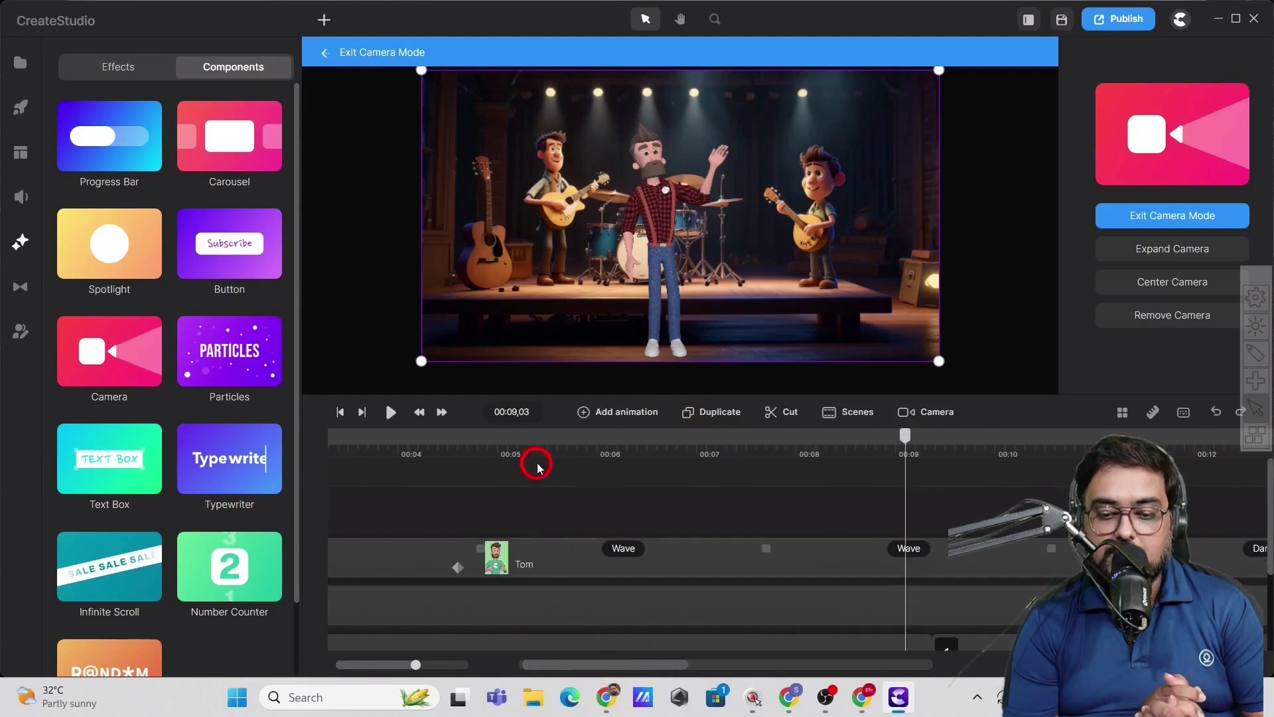
# Add a short camera animation at 00:05 that zooms close on the bearded character, then preview it.
pyautogui.click(514, 449)
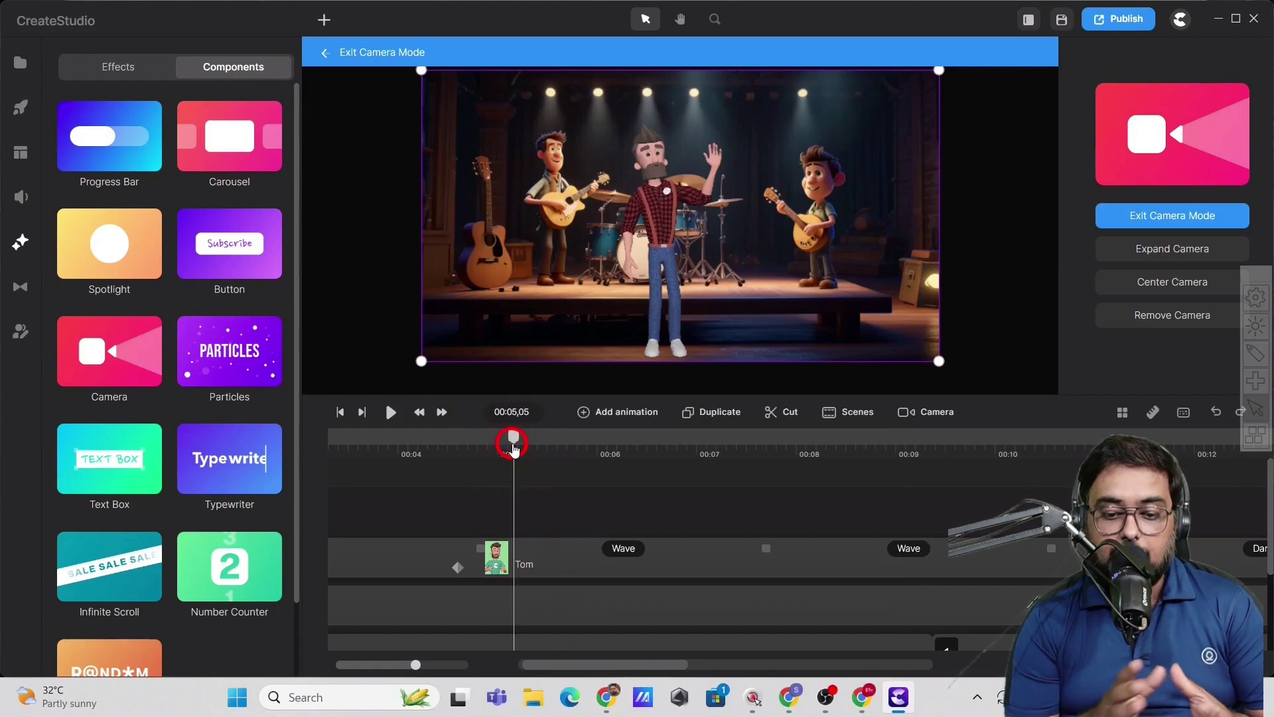
pyautogui.rightClick(513, 461)
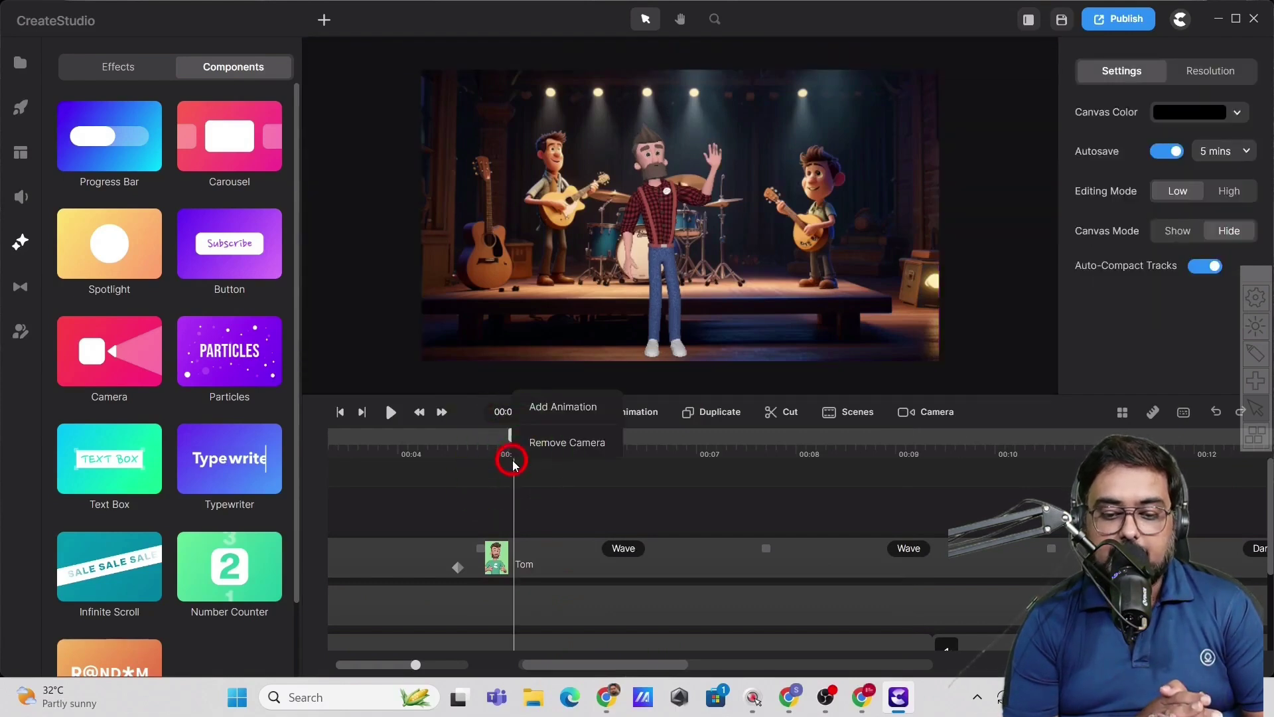
pyautogui.click(550, 409)
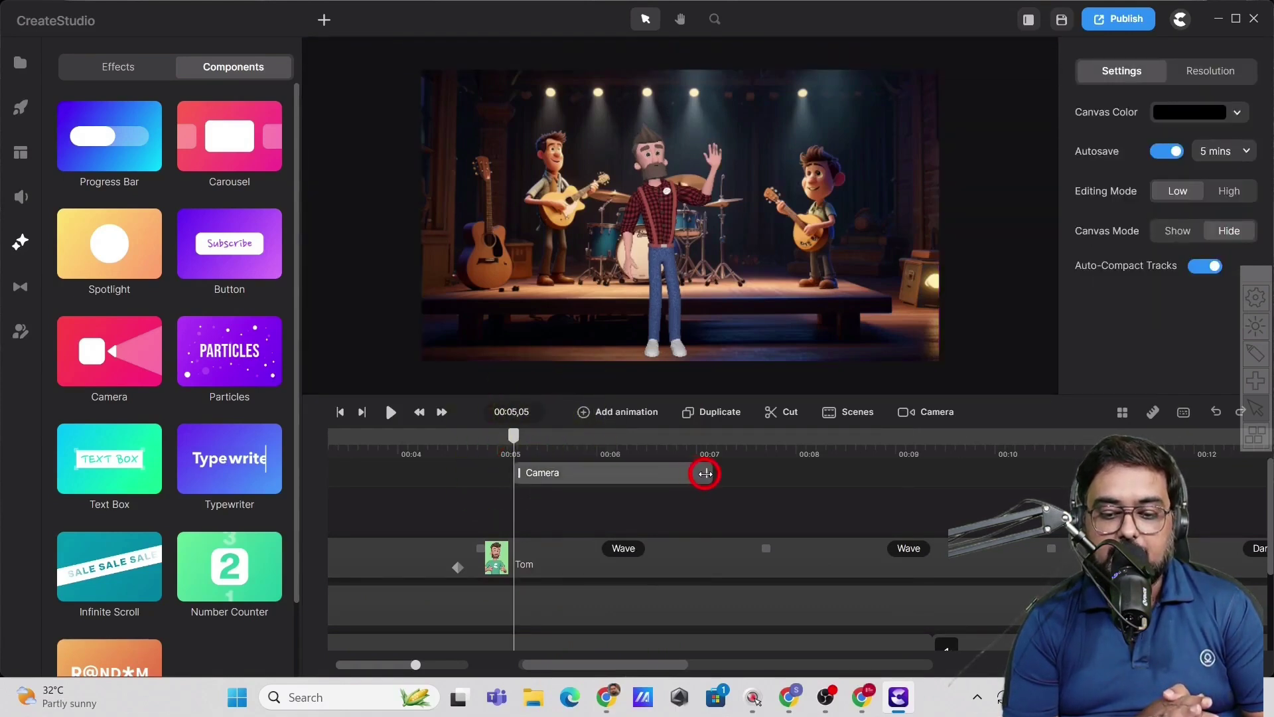
pyautogui.moveTo(704, 473); pyautogui.dragTo(561, 474)
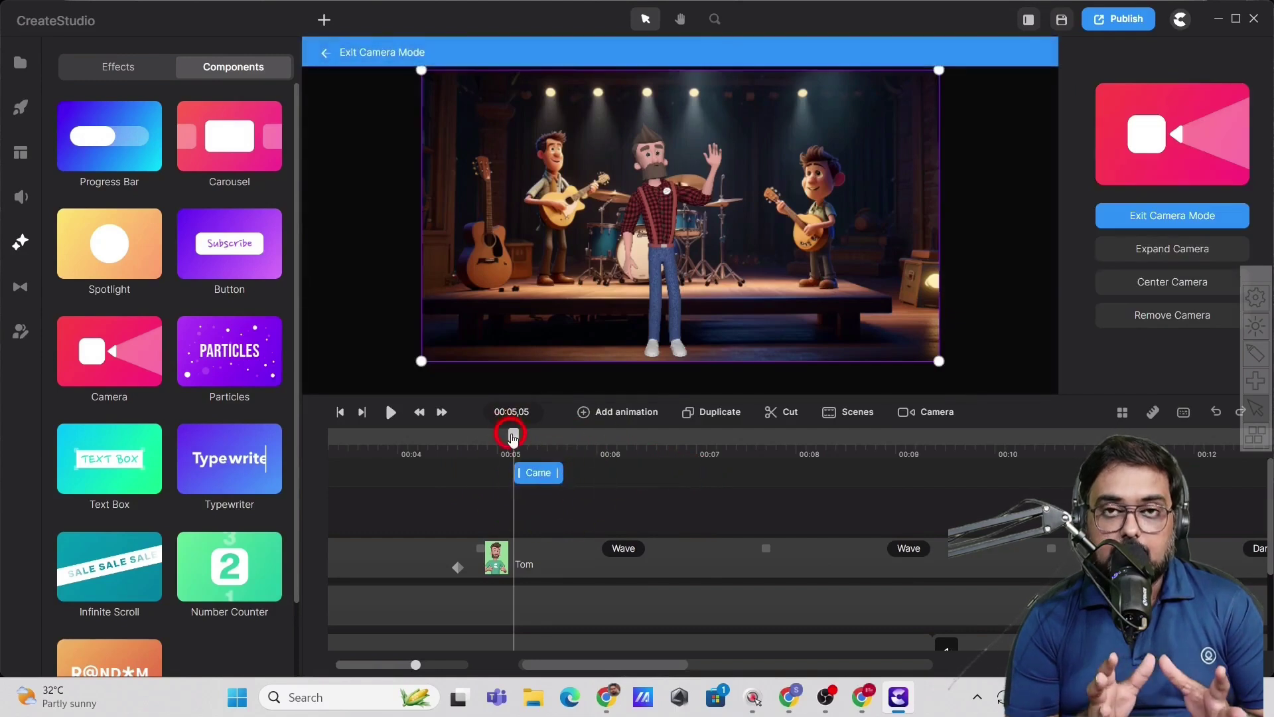
pyautogui.moveTo(512, 435); pyautogui.dragTo(569, 435)
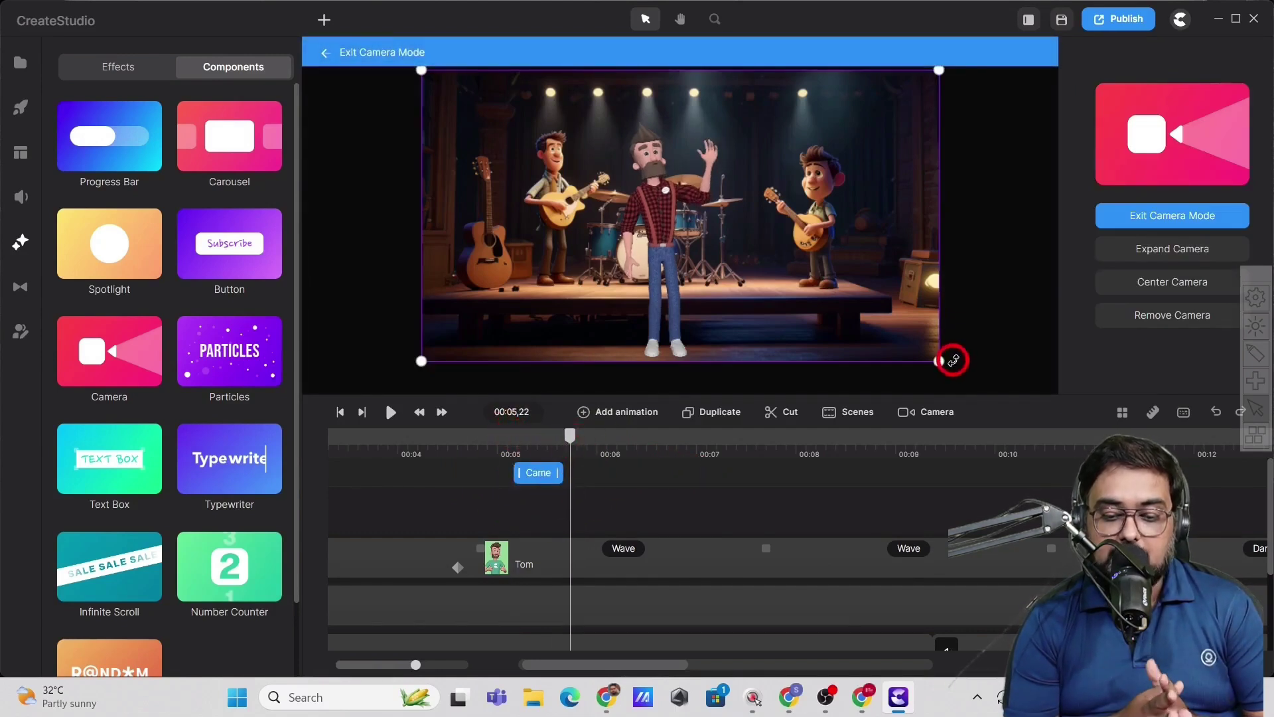
pyautogui.moveTo(939, 361); pyautogui.dragTo(565, 145)
pyautogui.moveTo(482, 98); pyautogui.dragTo(664, 152)
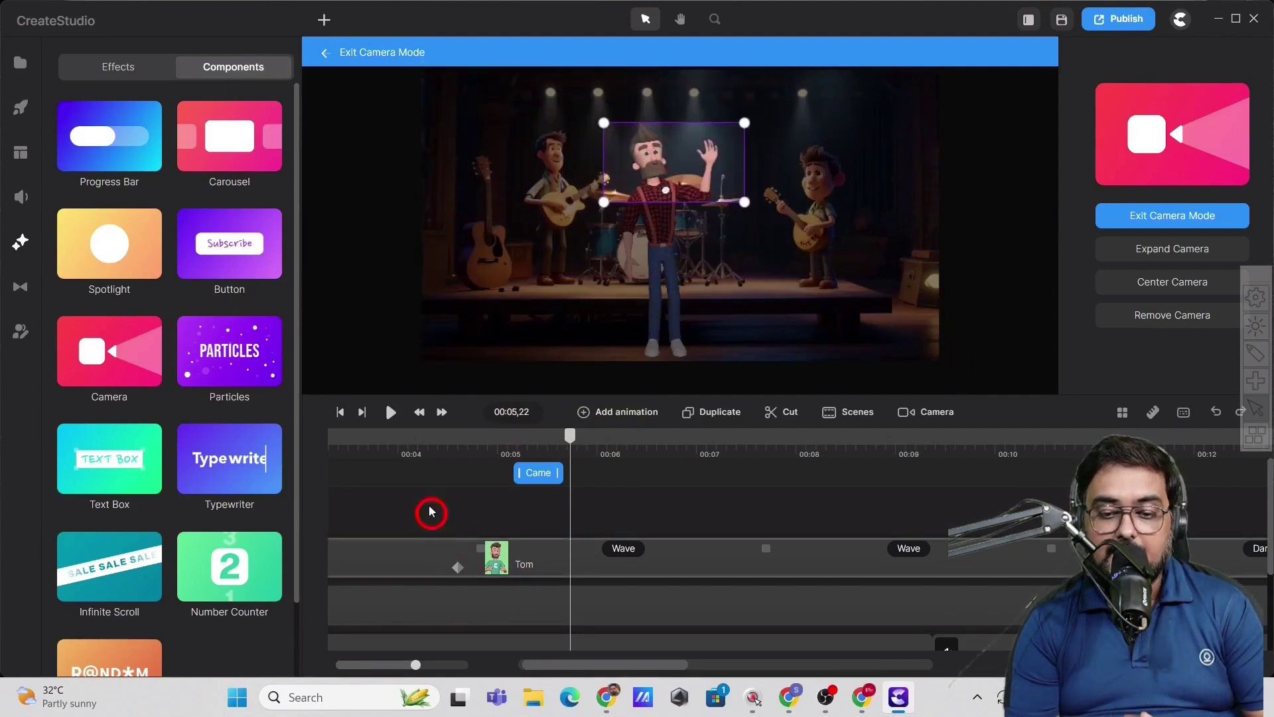
pyautogui.click(423, 446)
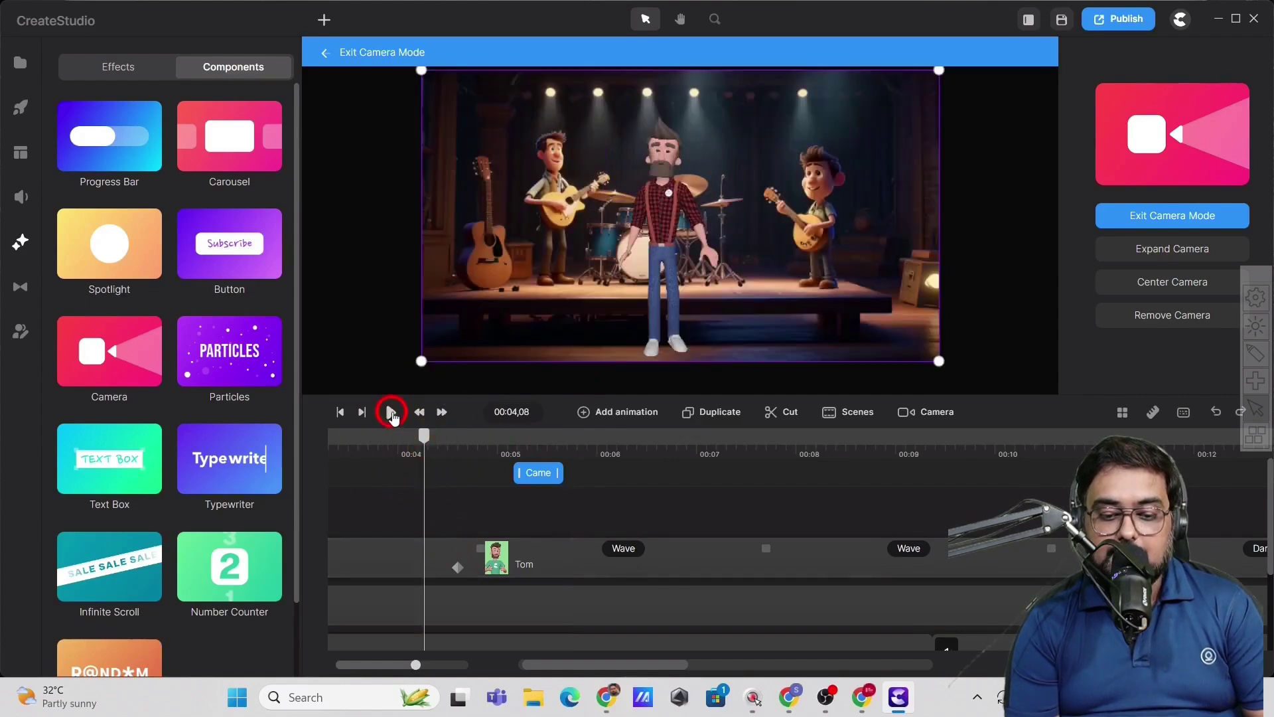
pyautogui.click(391, 412)
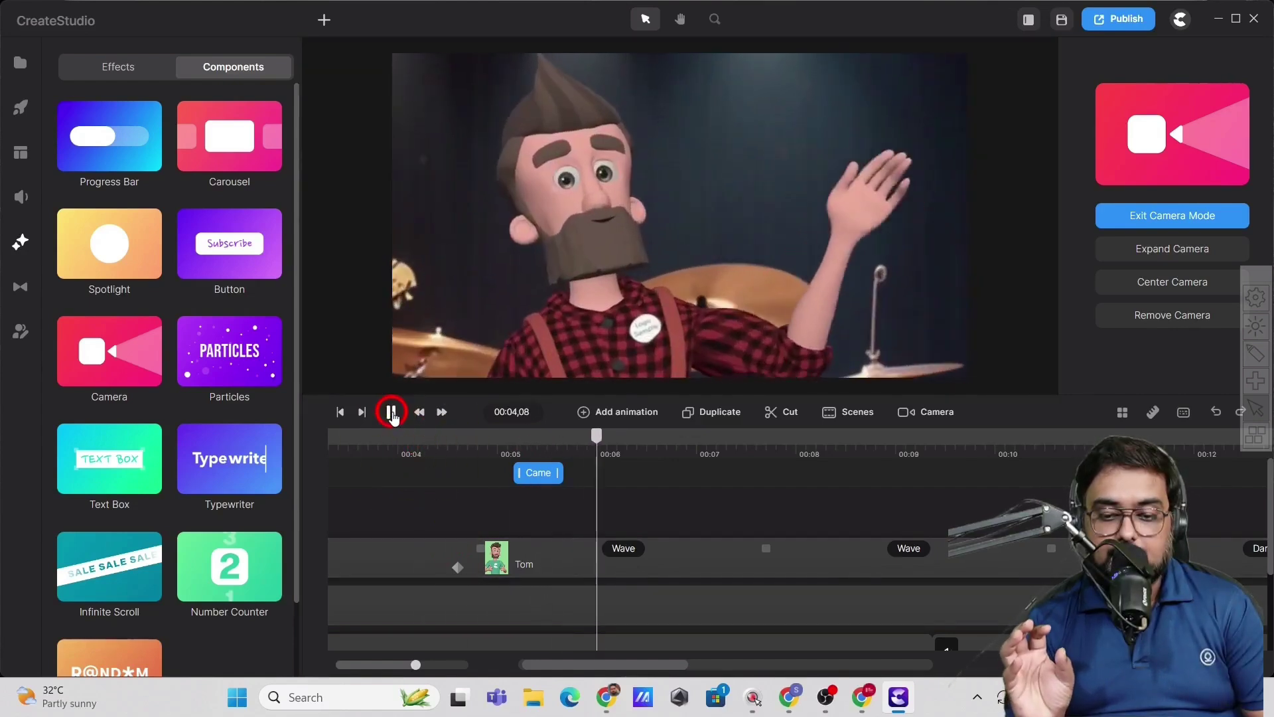
pyautogui.click(390, 412)
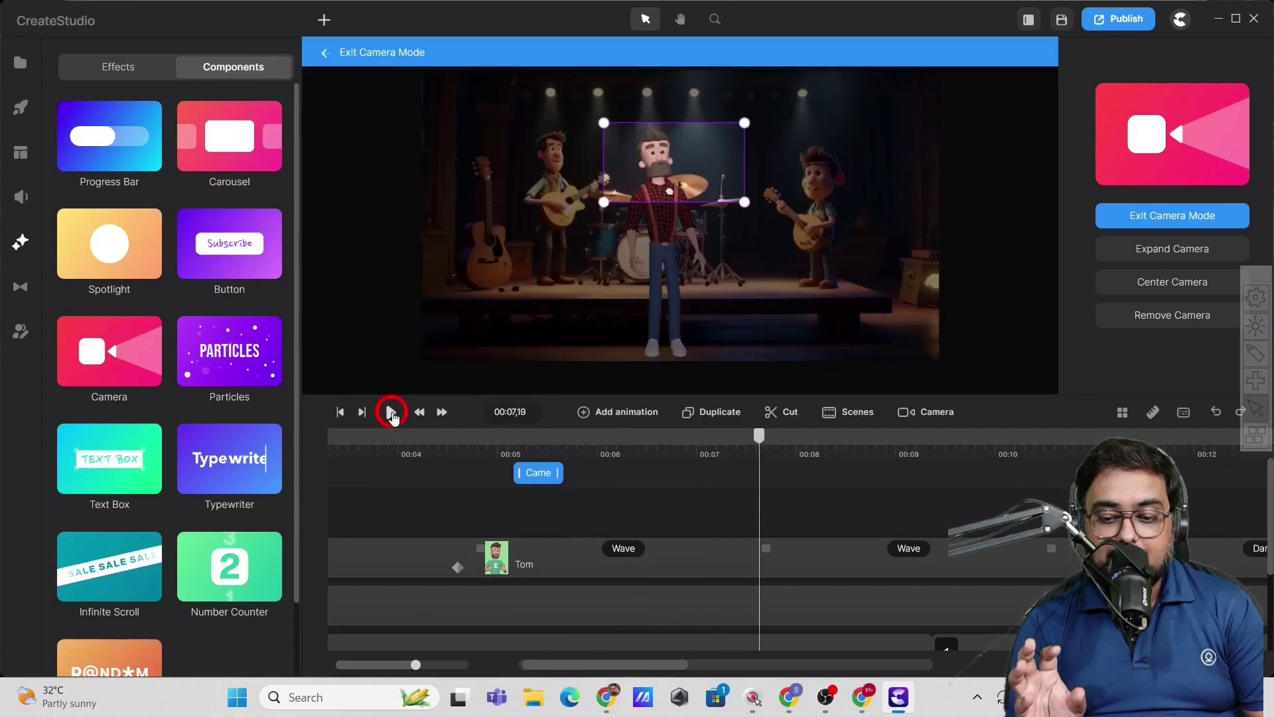
pyautogui.click(391, 412)
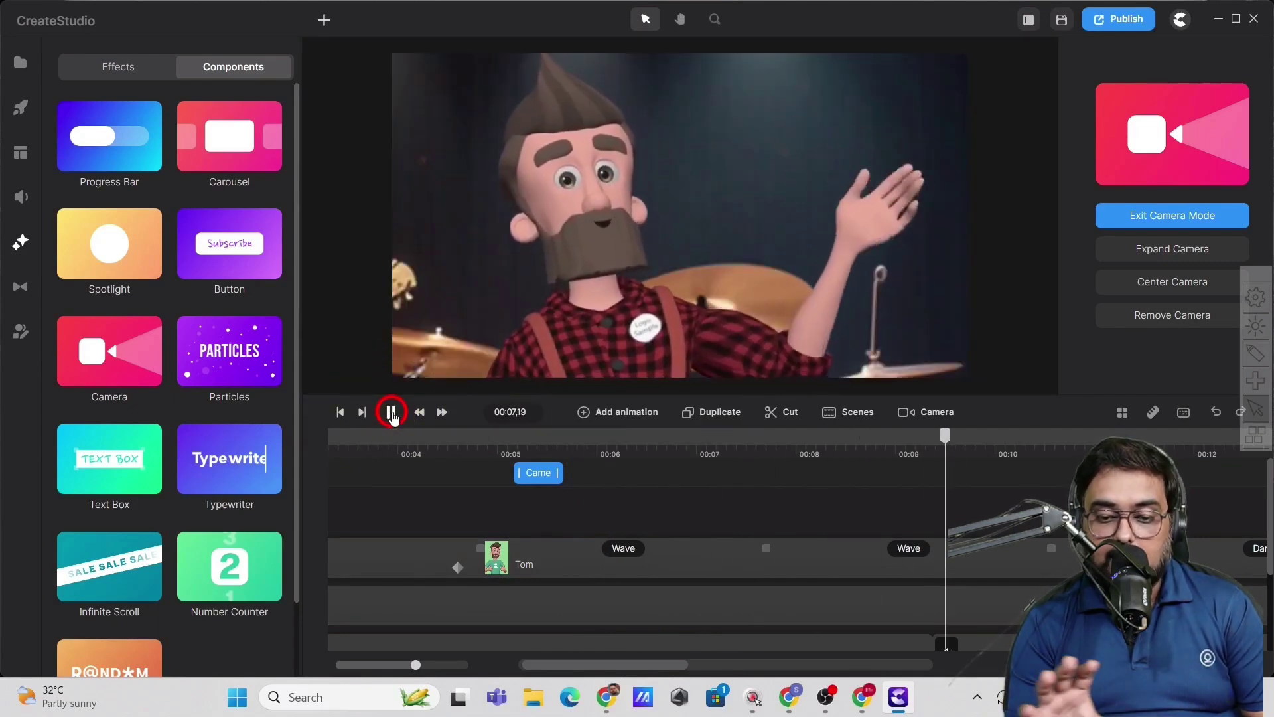
pyautogui.click(880, 536)
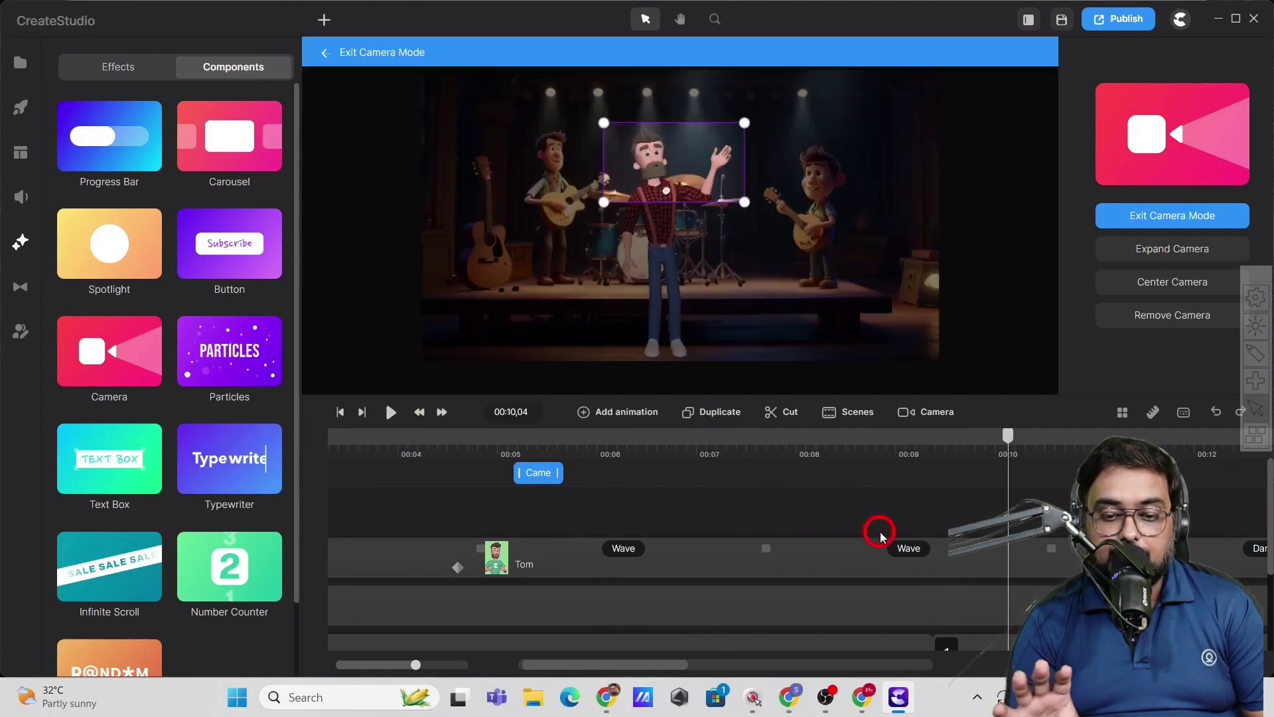
# Add a second camera animation at 00:09 that widens back to the whole stage, then preview it.
pyautogui.moveTo(997, 451); pyautogui.dragTo(901, 465)
pyautogui.click(901, 465)
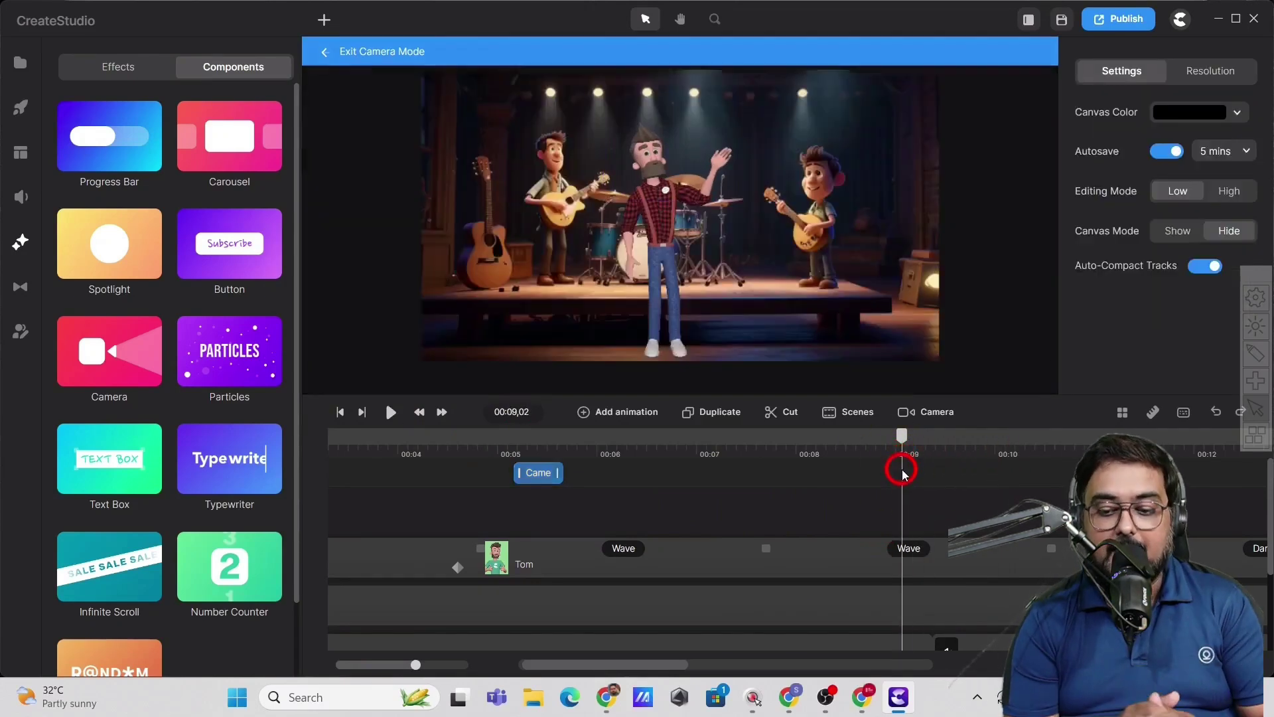
pyautogui.rightClick(900, 468)
pyautogui.click(919, 428)
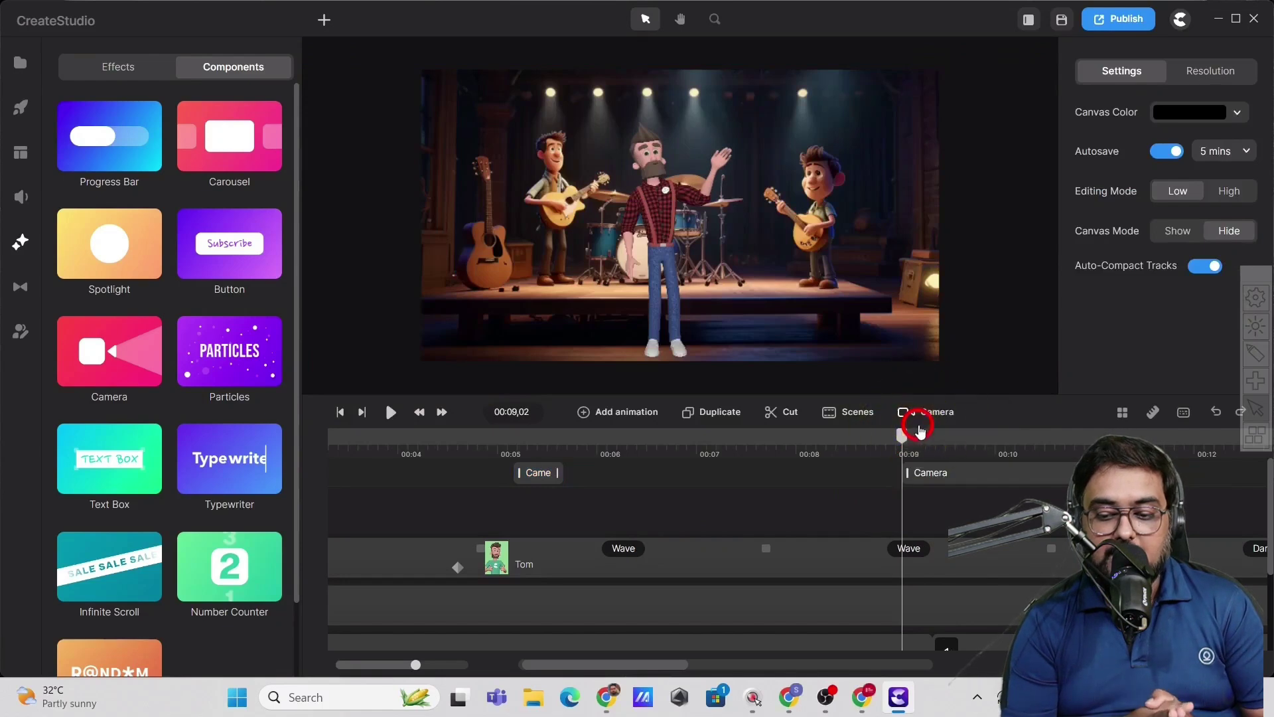
pyautogui.click(961, 477)
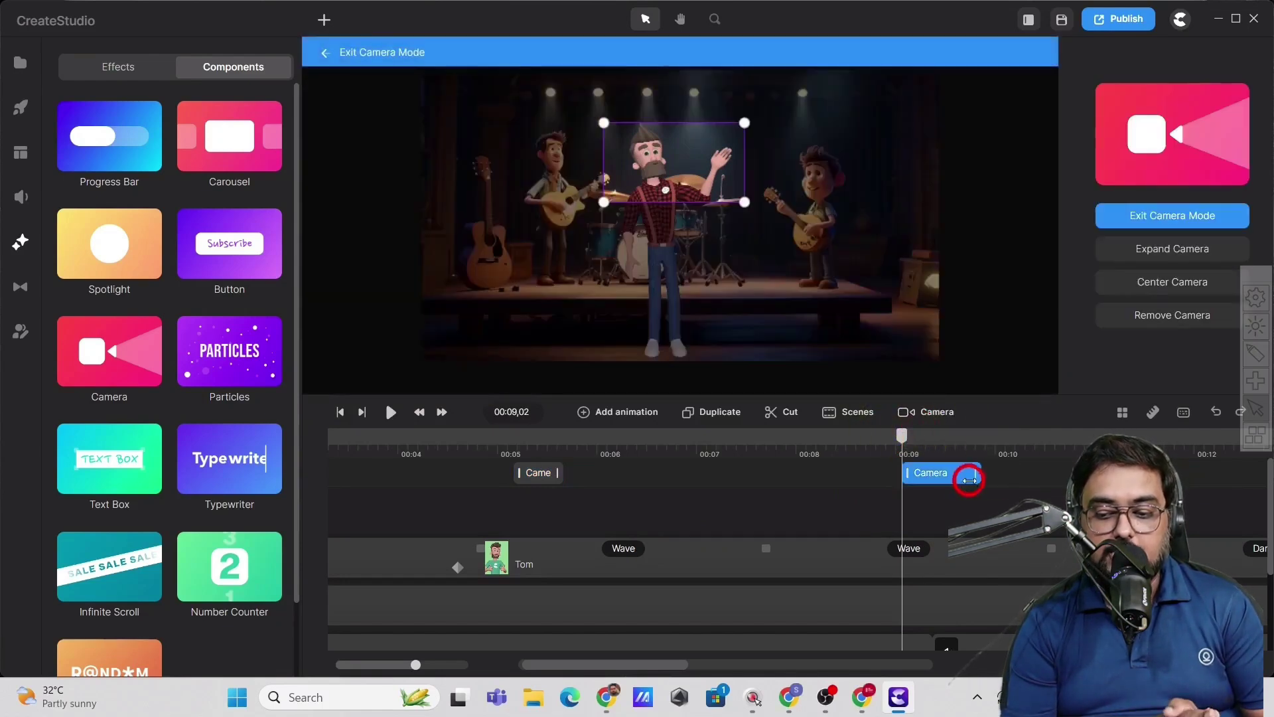
pyautogui.click(904, 442)
pyautogui.moveTo(926, 443); pyautogui.dragTo(981, 443)
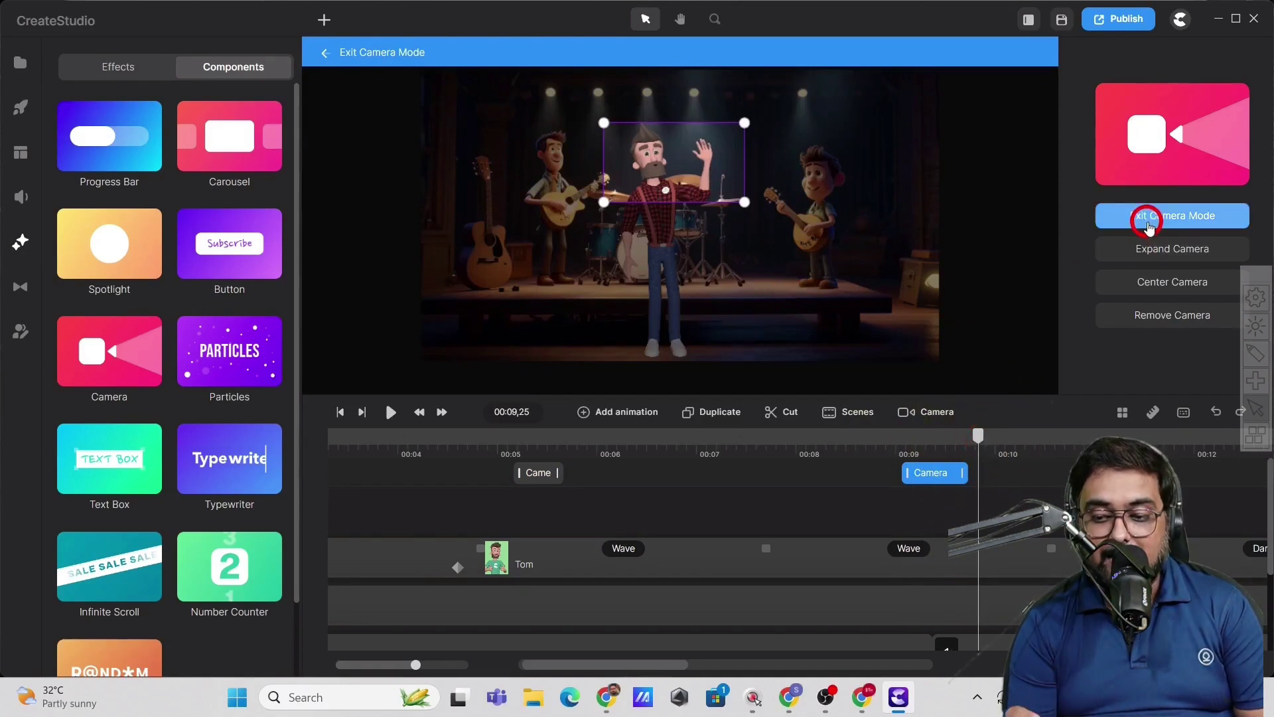
pyautogui.click(1147, 249)
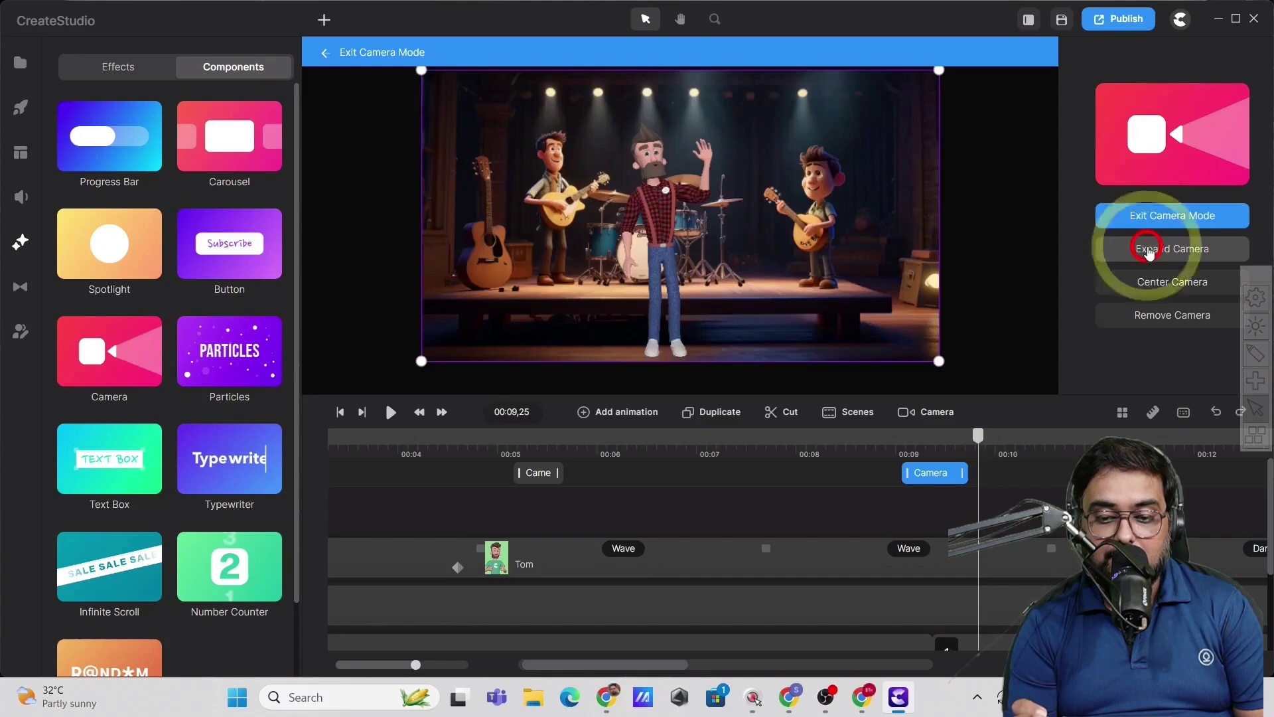
pyautogui.click(879, 443)
pyautogui.click(394, 422)
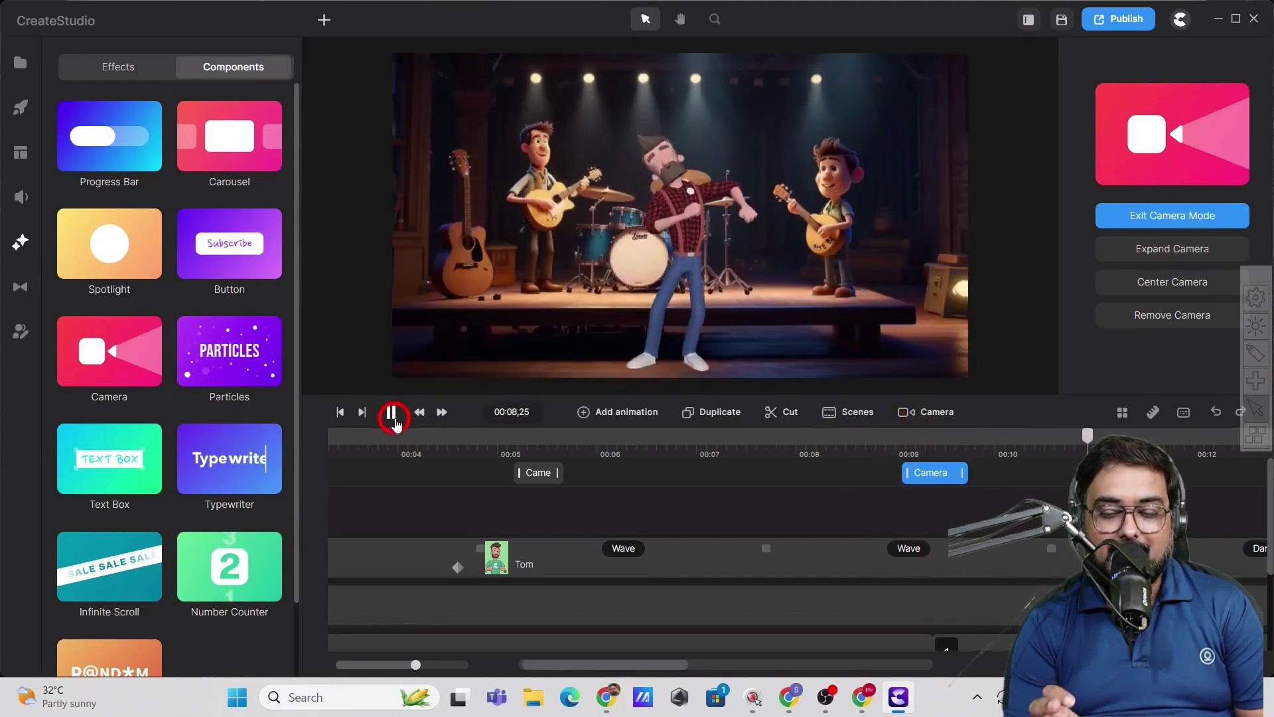
pyautogui.click(394, 422)
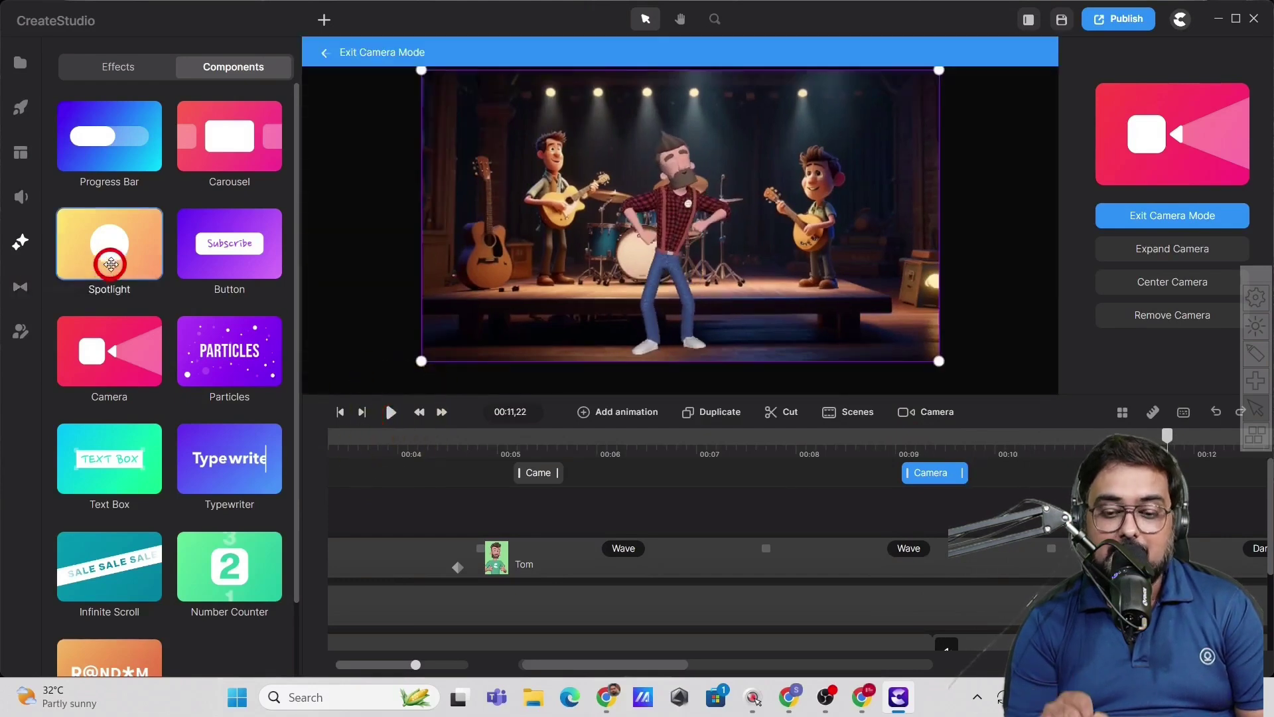
# Add a Spotlight starting at 00:11 and preview it from 00:10,22.
pyautogui.moveTo(112, 241); pyautogui.dragTo(733, 209)
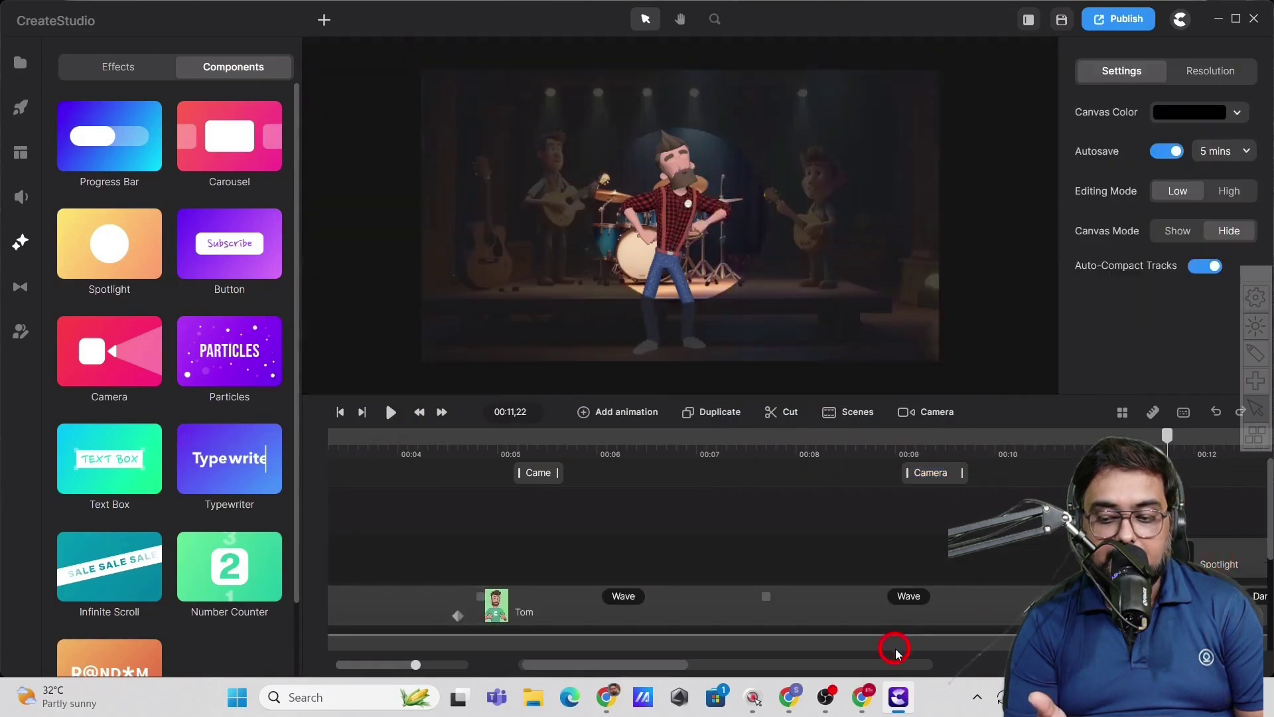
pyautogui.moveTo(649, 669); pyautogui.dragTo(666, 673)
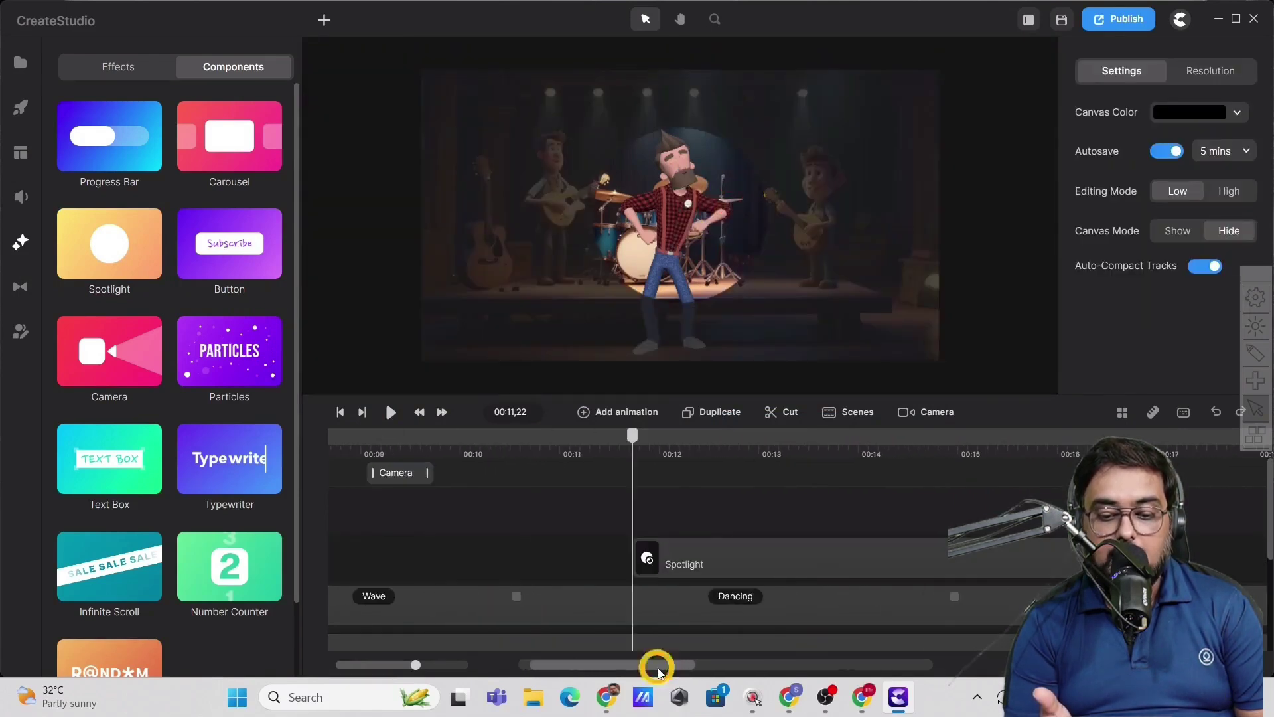
pyautogui.moveTo(636, 441); pyautogui.dragTo(579, 436)
pyautogui.click(1065, 541)
pyautogui.moveTo(1075, 553); pyautogui.dragTo(1018, 548)
pyautogui.click(532, 440)
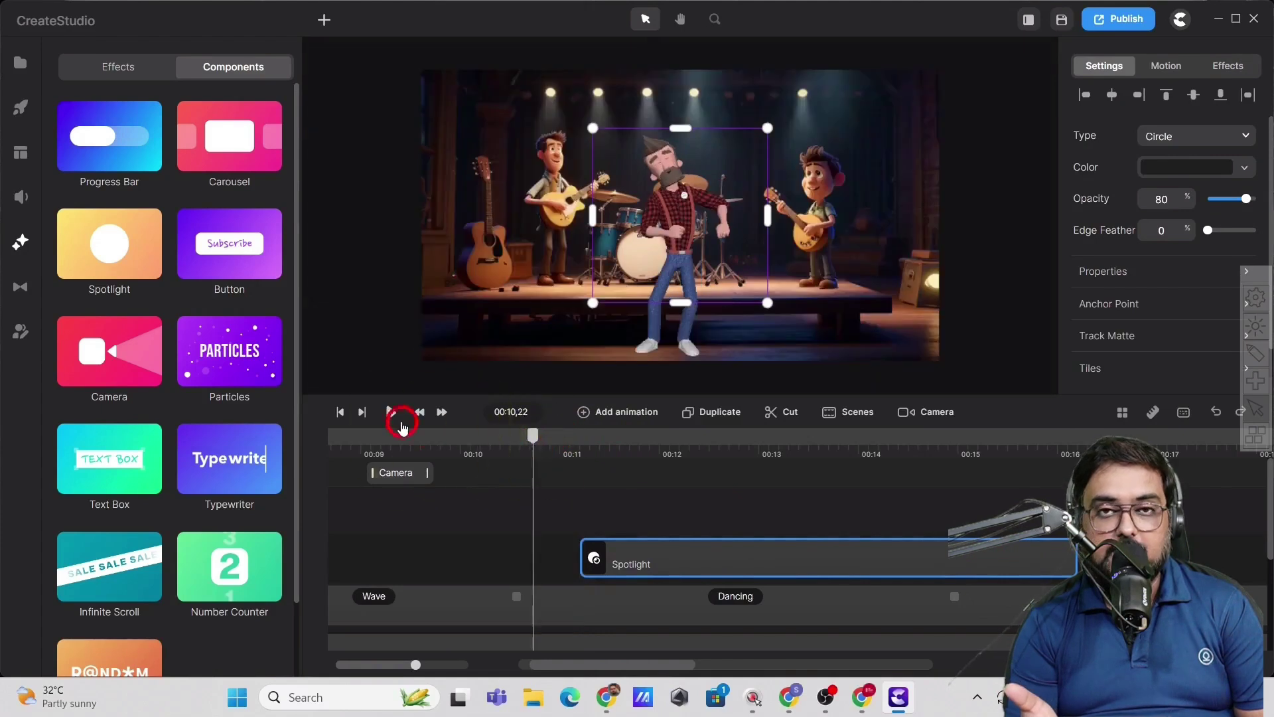
pyautogui.click(390, 412)
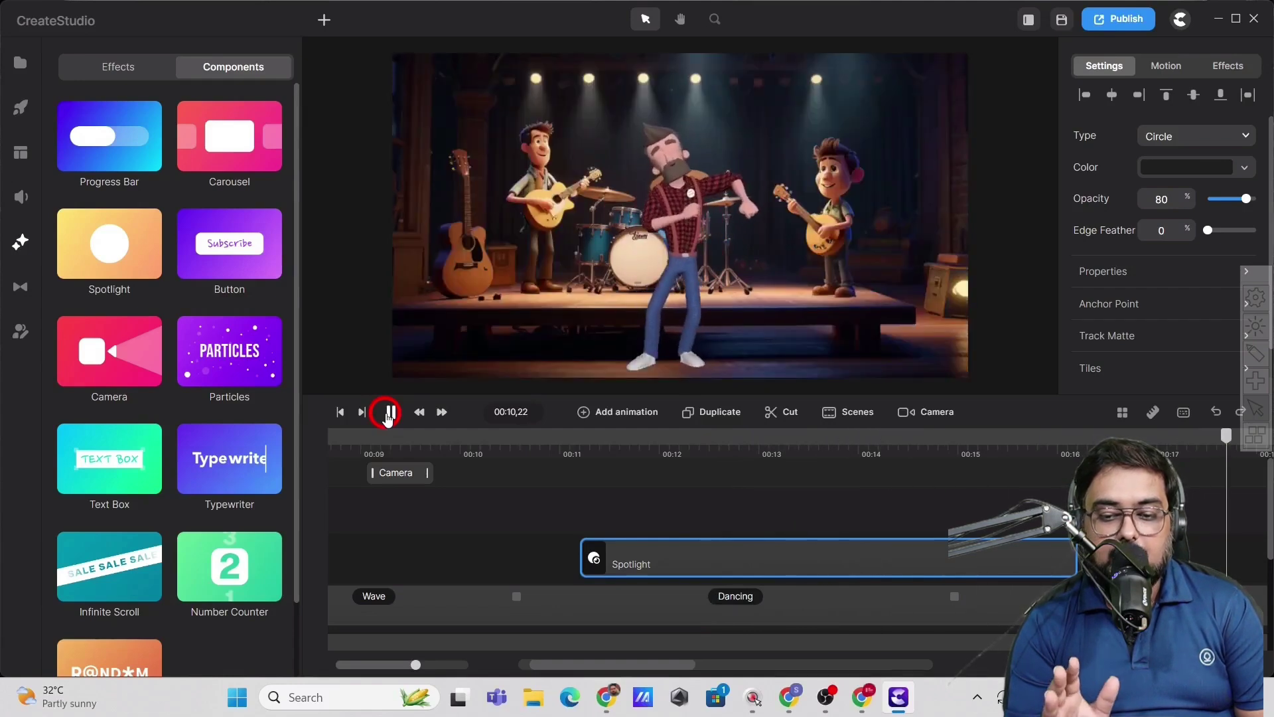
pyautogui.click(387, 413)
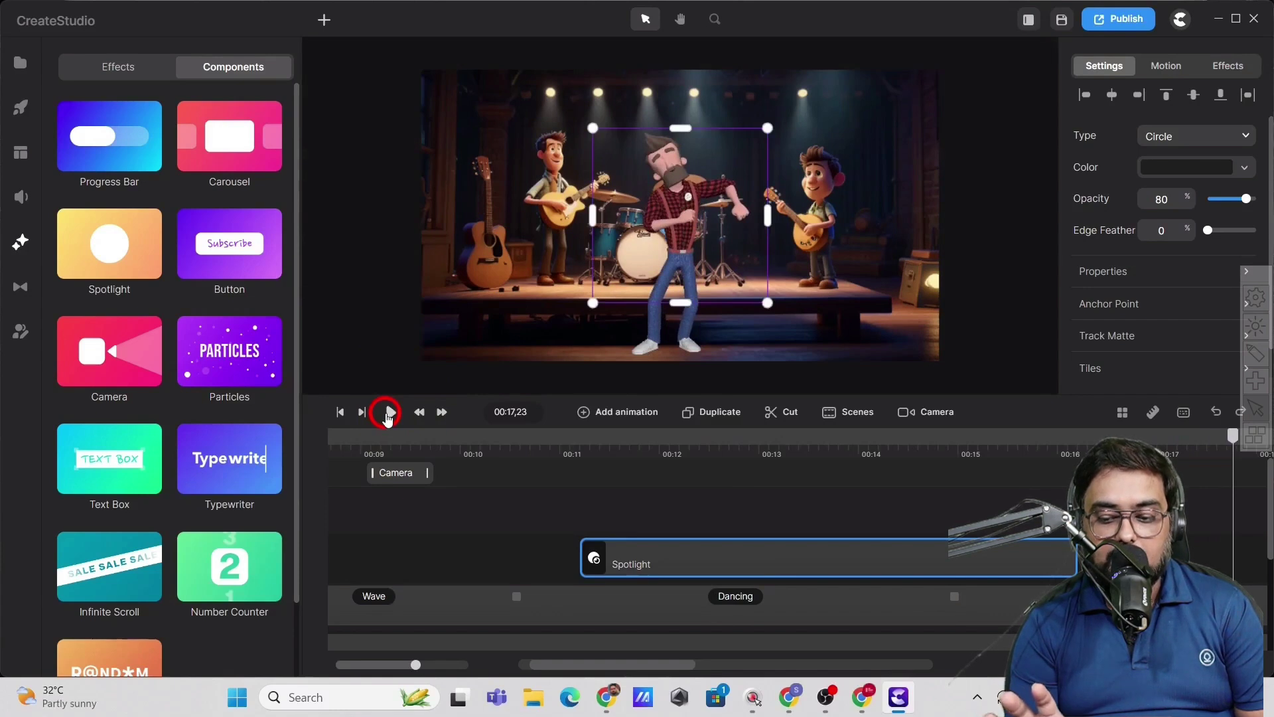
# Shorten the Spotlight clip so it ends earlier, then check it in preview.
pyautogui.moveTo(1070, 554); pyautogui.dragTo(788, 556)
pyautogui.click(566, 441)
pyautogui.click(387, 411)
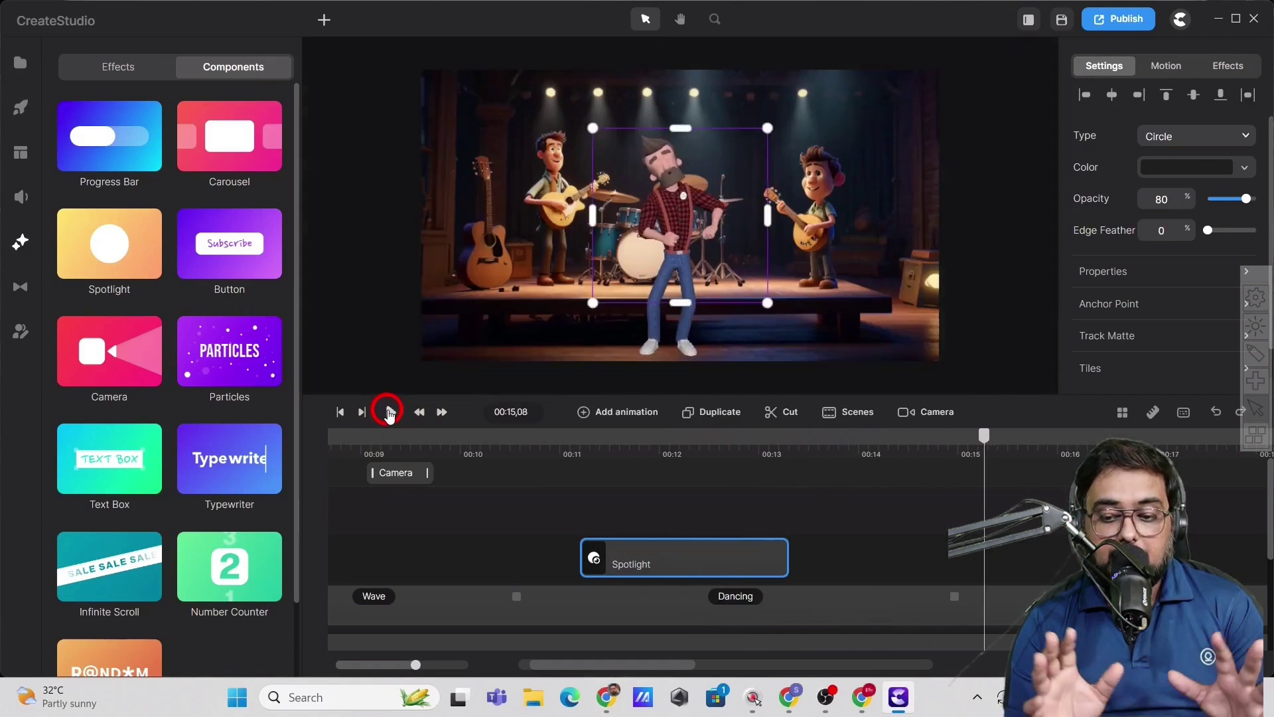
pyautogui.click(389, 412)
# Enlarge the spotlight circle to fully cover Tom, then preview from about 00:11.
pyautogui.click(669, 450)
pyautogui.moveTo(674, 297); pyautogui.dragTo(674, 364)
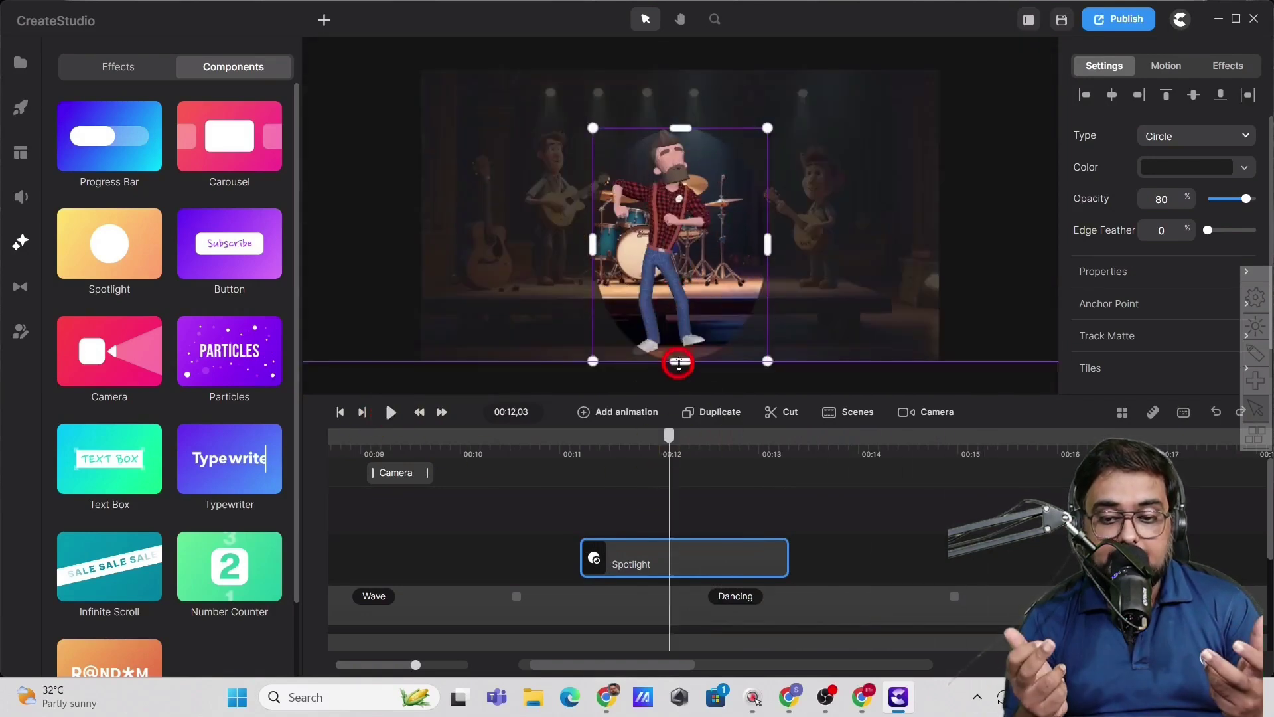
pyautogui.moveTo(592, 126); pyautogui.dragTo(582, 112)
pyautogui.moveTo(770, 370); pyautogui.dragTo(753, 361)
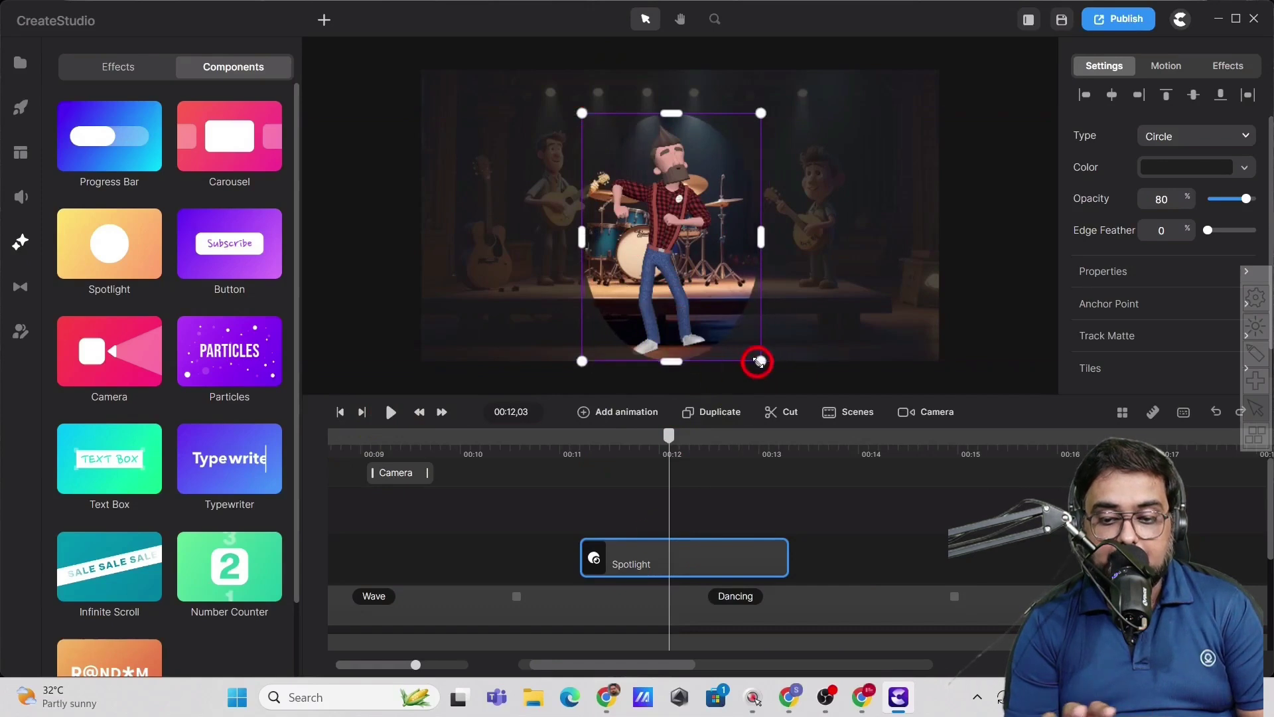
pyautogui.click(571, 441)
pyautogui.click(388, 412)
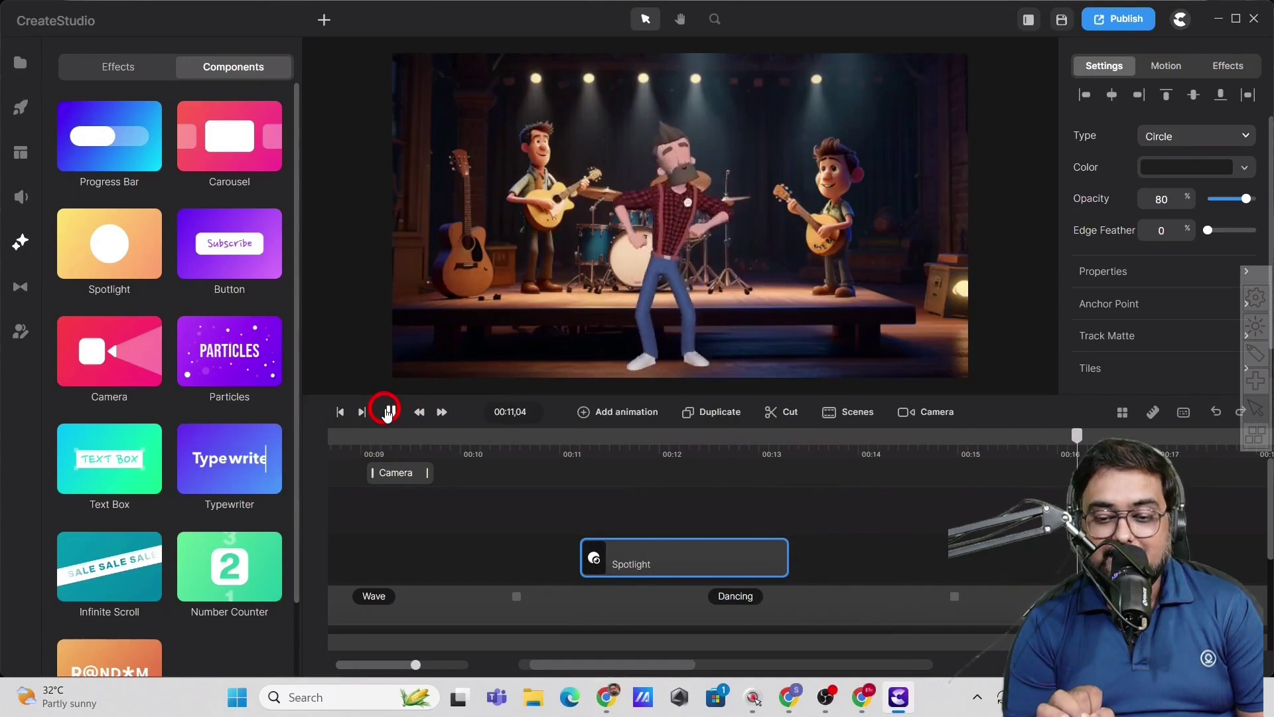
# Add a text element reading 'Let Me Know If You Enjoy This!' and move it to the top of the stage.
pyautogui.click(388, 412)
pyautogui.click(20, 107)
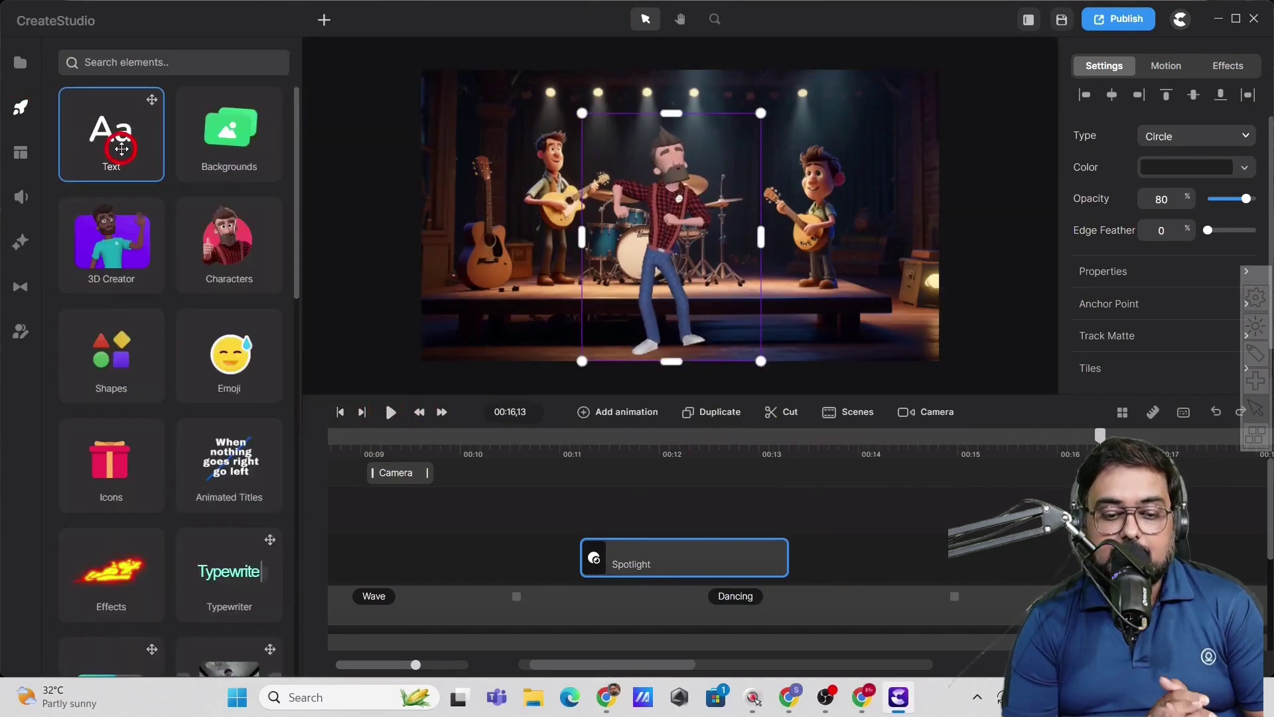
pyautogui.moveTo(110, 133); pyautogui.dragTo(903, 531)
pyautogui.doubleClick(733, 222)
pyautogui.write('Let Me Know If You Enjoy This!')
pyautogui.click(663, 213)
pyautogui.moveTo(662, 213); pyautogui.dragTo(670, 99)
pyautogui.click(559, 113)
# Apply the Doodle effect from the Effects library to the title text.
pyautogui.click(1220, 71)
pyautogui.click(512, 119)
pyautogui.click(511, 100)
pyautogui.click(20, 242)
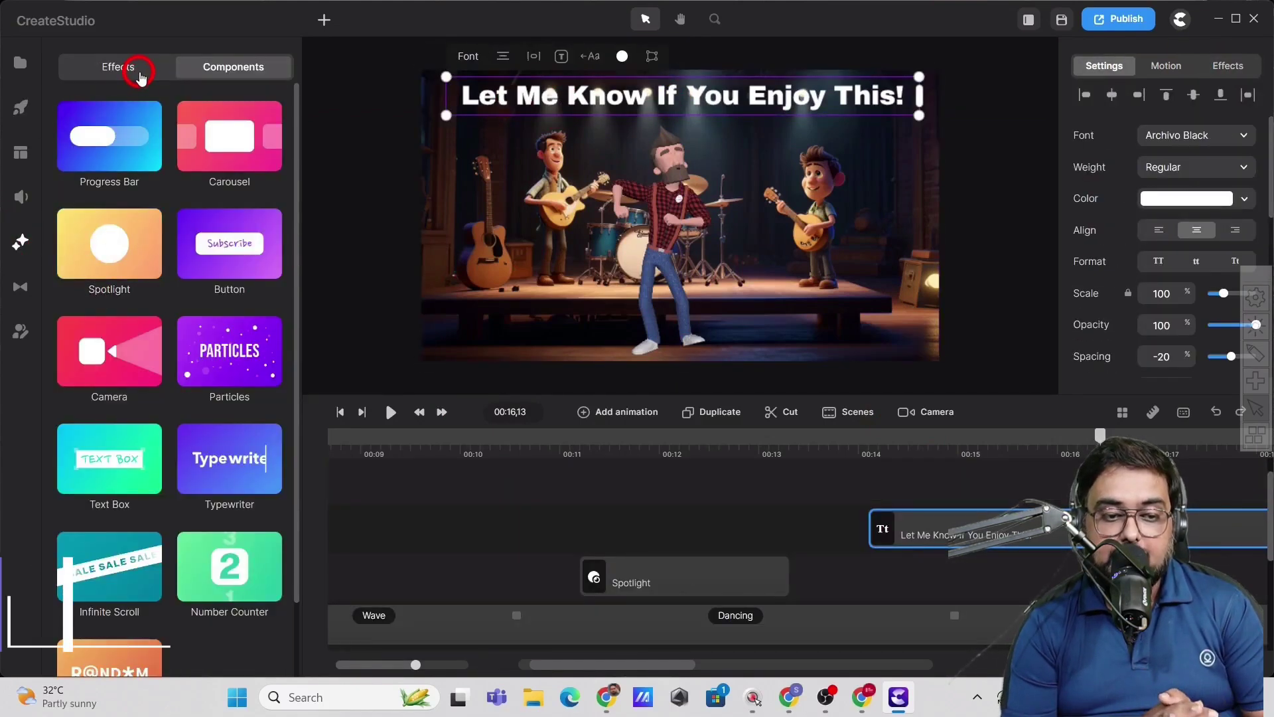
pyautogui.click(140, 74)
pyautogui.moveTo(100, 232)
pyautogui.mouseDown()
pyautogui.moveTo(363, 317)
pyautogui.moveTo(584, 309)
pyautogui.moveTo(610, 295)
pyautogui.moveTo(740, 305)
pyautogui.moveTo(922, 481)
pyautogui.moveTo(938, 534)
pyautogui.mouseUp()
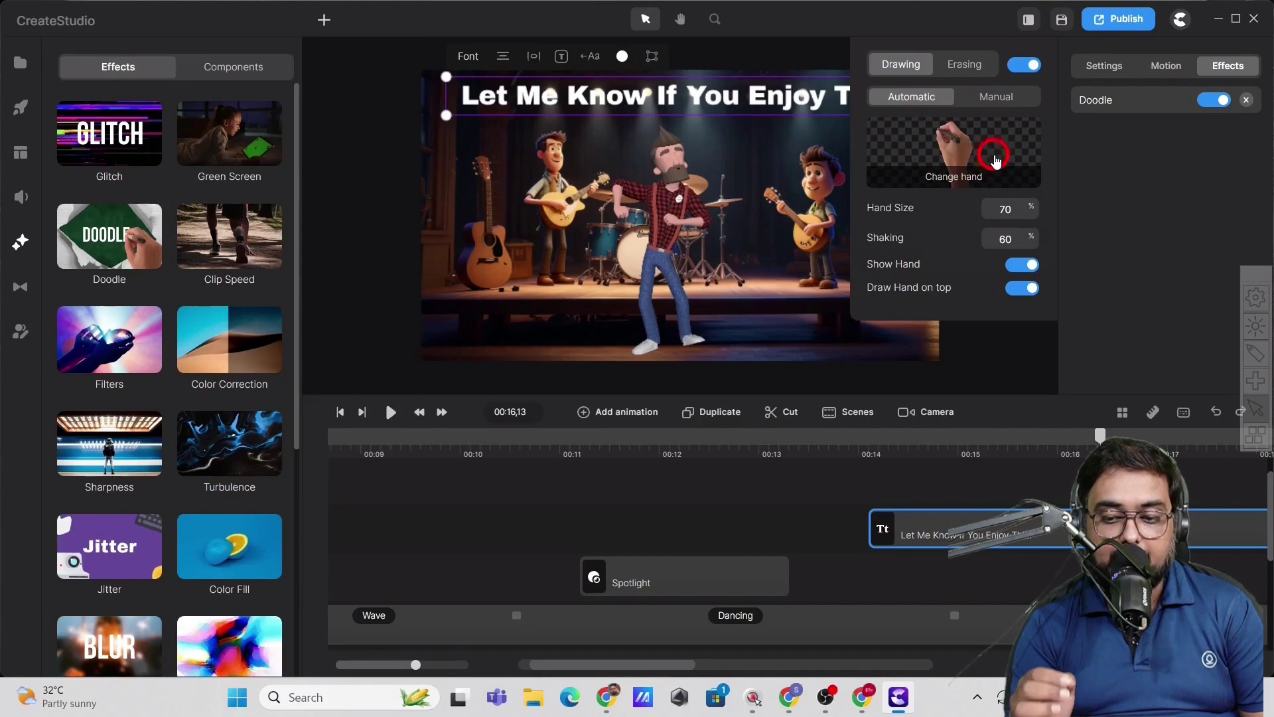
# Stretch the title's Drawing animation across the whole clip and preview the reveal from about 00:14.
pyautogui.click(391, 412)
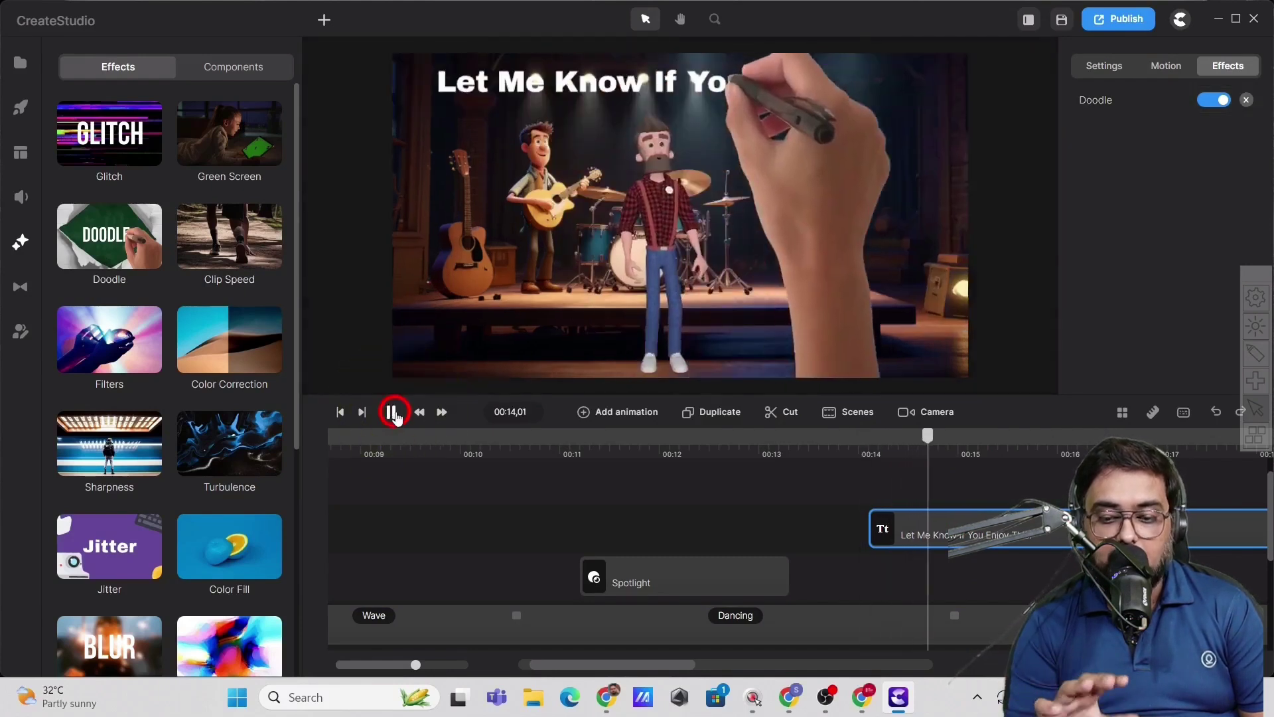
pyautogui.click(391, 412)
pyautogui.click(901, 395)
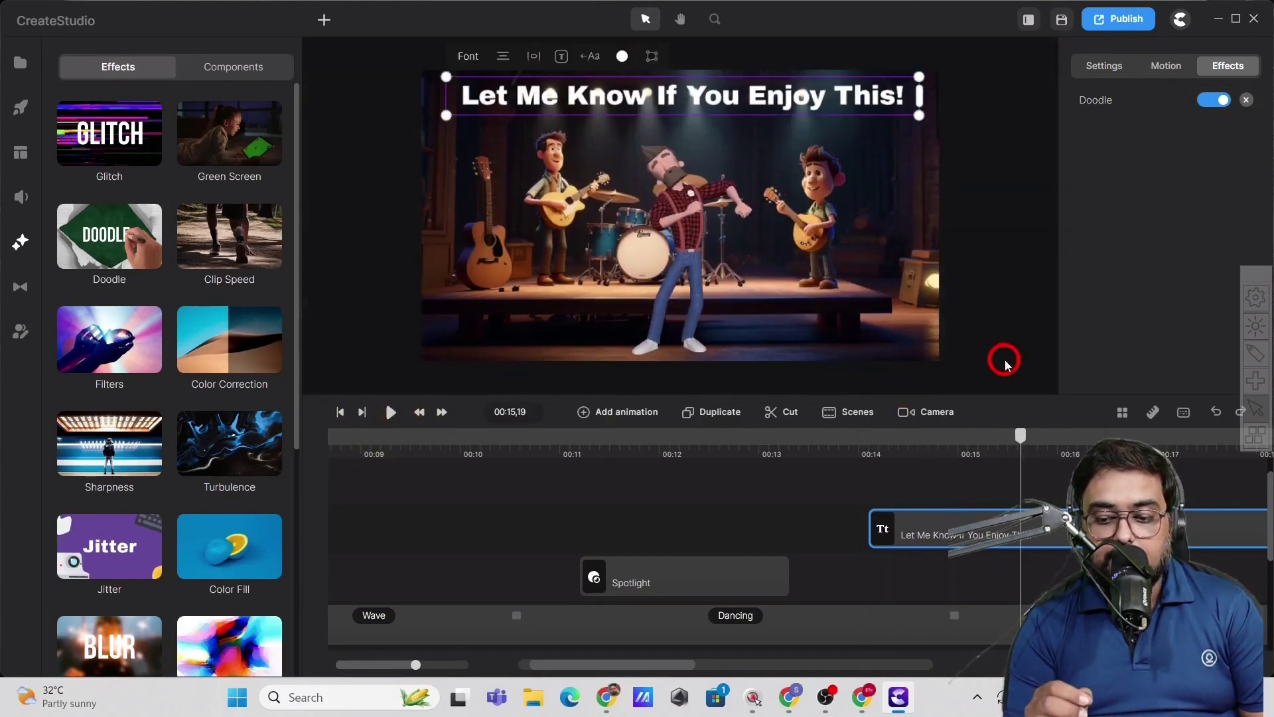
pyautogui.click(920, 535)
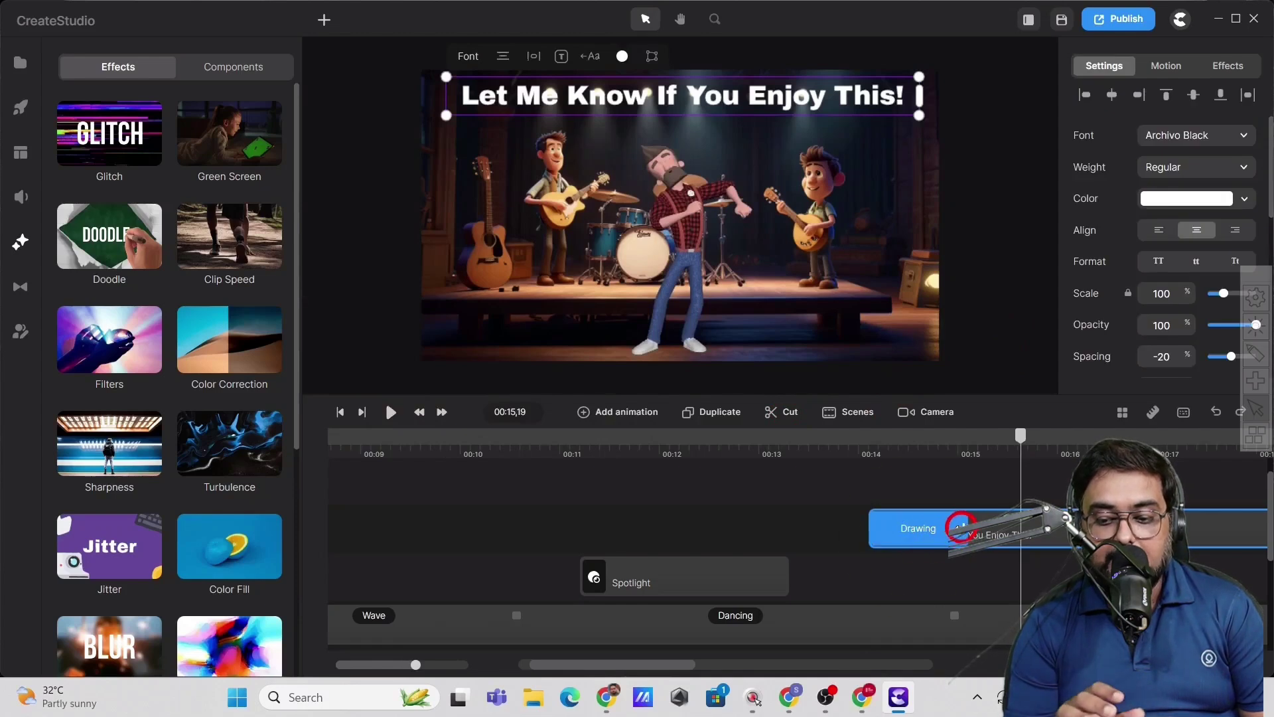
pyautogui.moveTo(1017, 530)
pyautogui.mouseDown()
pyautogui.moveTo(1219, 529)
pyautogui.moveTo(1208, 530)
pyautogui.mouseUp()
pyautogui.click(702, 661)
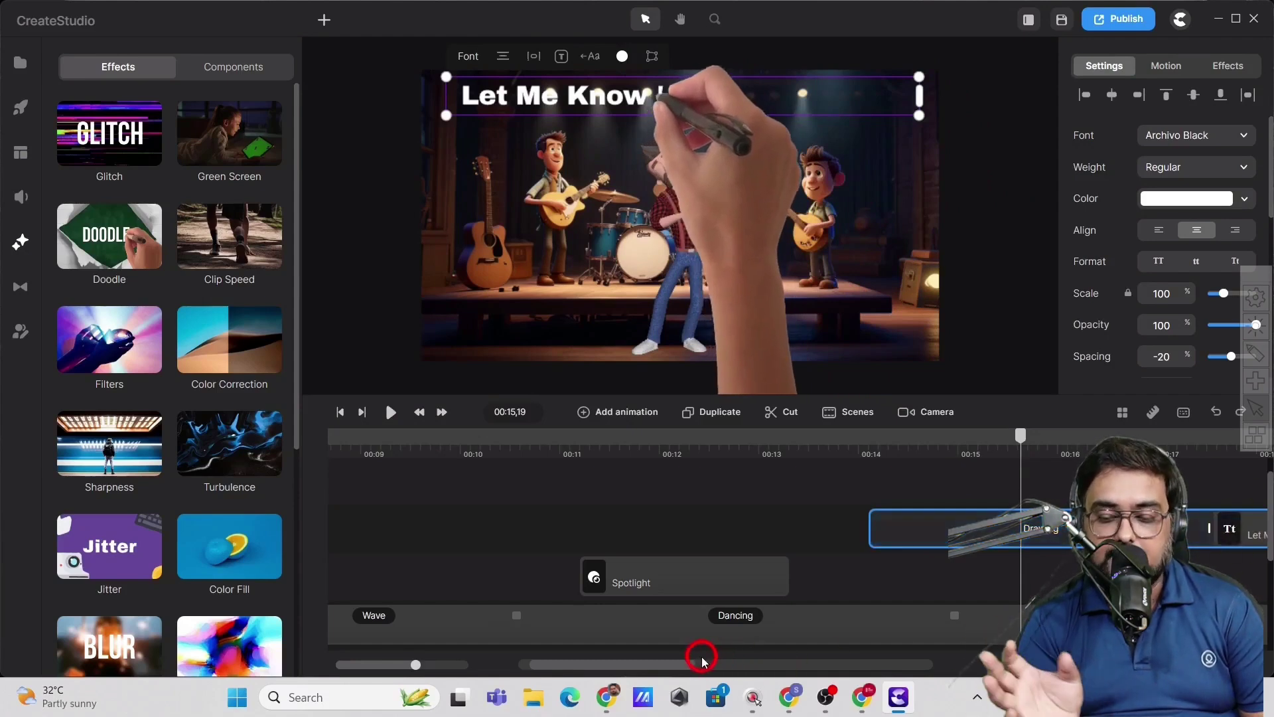
pyautogui.hscroll(3, 688, 665)
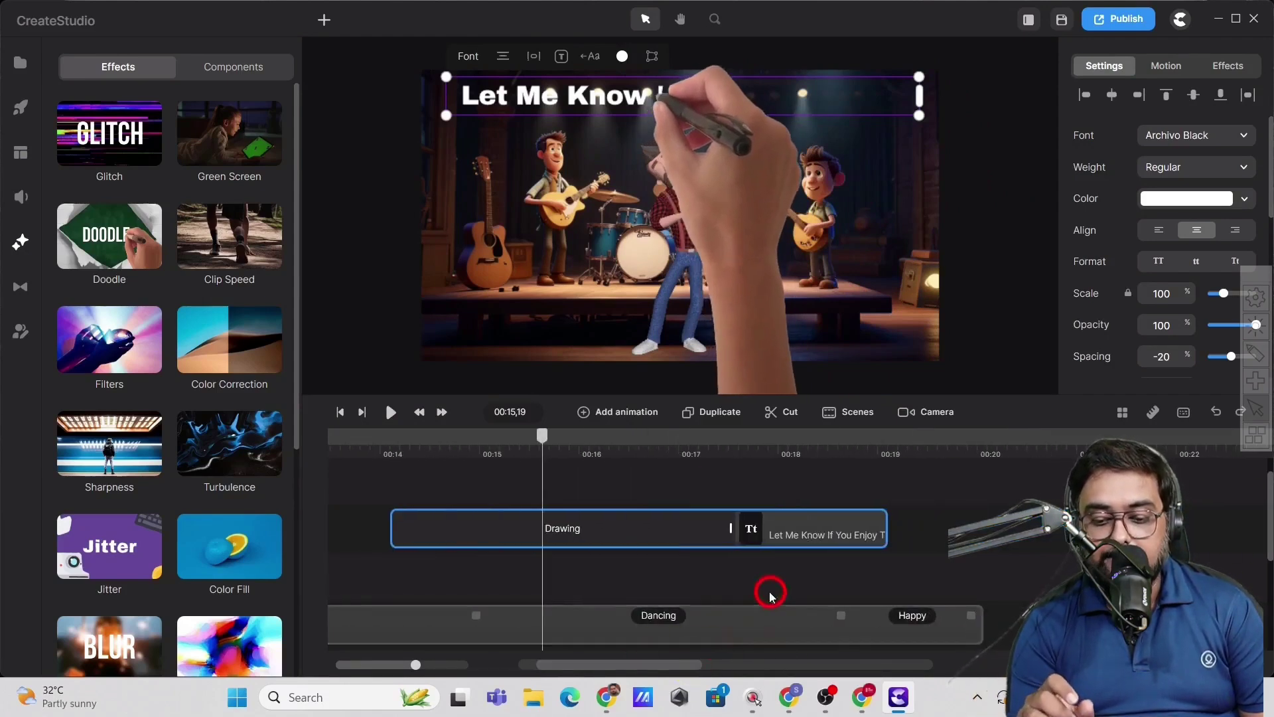
pyautogui.click(736, 513)
pyautogui.moveTo(736, 513)
pyautogui.mouseDown()
pyautogui.moveTo(730, 523)
pyautogui.moveTo(753, 529)
pyautogui.moveTo(820, 531)
pyautogui.mouseUp()
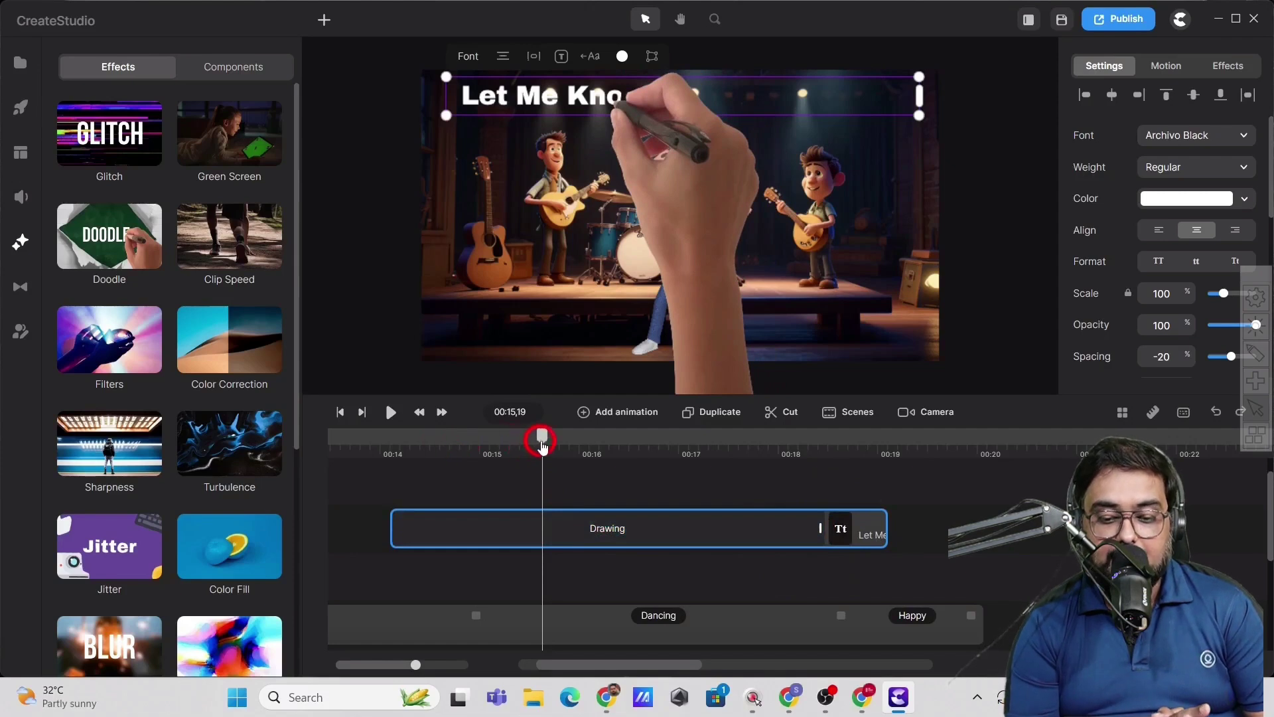
pyautogui.moveTo(542, 441); pyautogui.dragTo(372, 430)
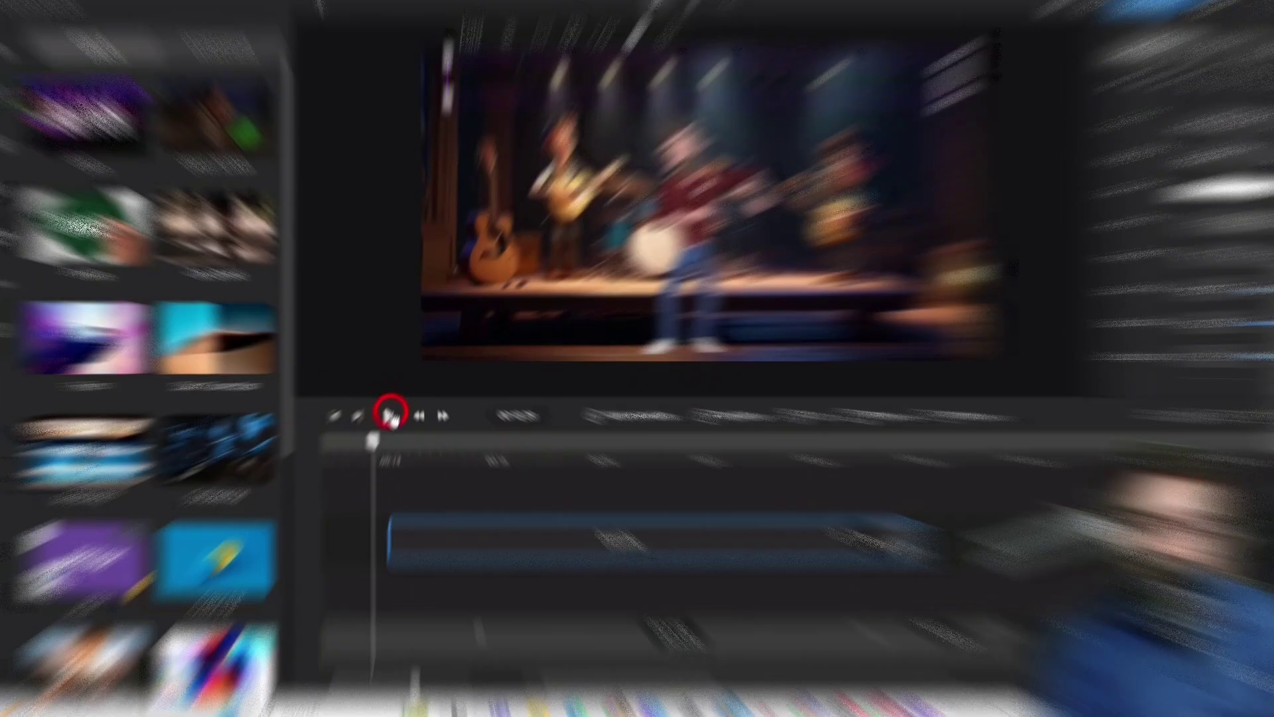
pyautogui.click(390, 412)
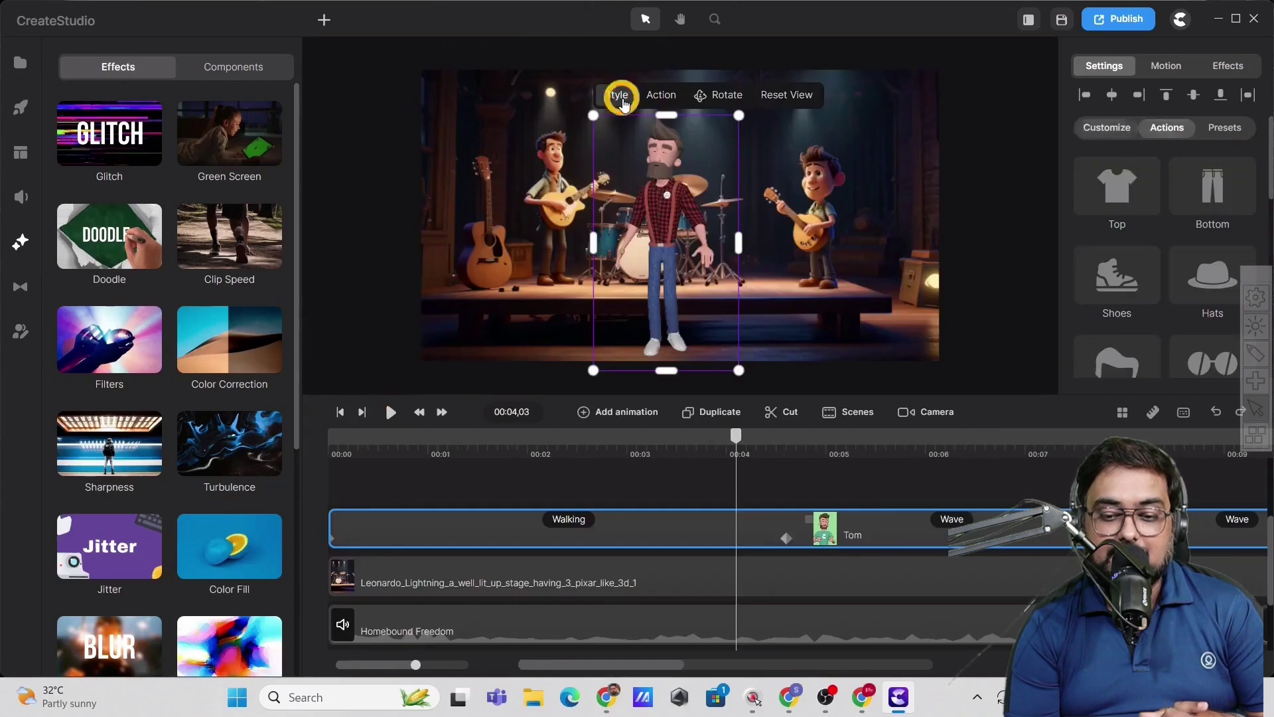
# Dress Tom in a Shirt Sleeveless top and Harem Pants.
pyautogui.click(1116, 190)
pyautogui.click(876, 211)
pyautogui.click(988, 308)
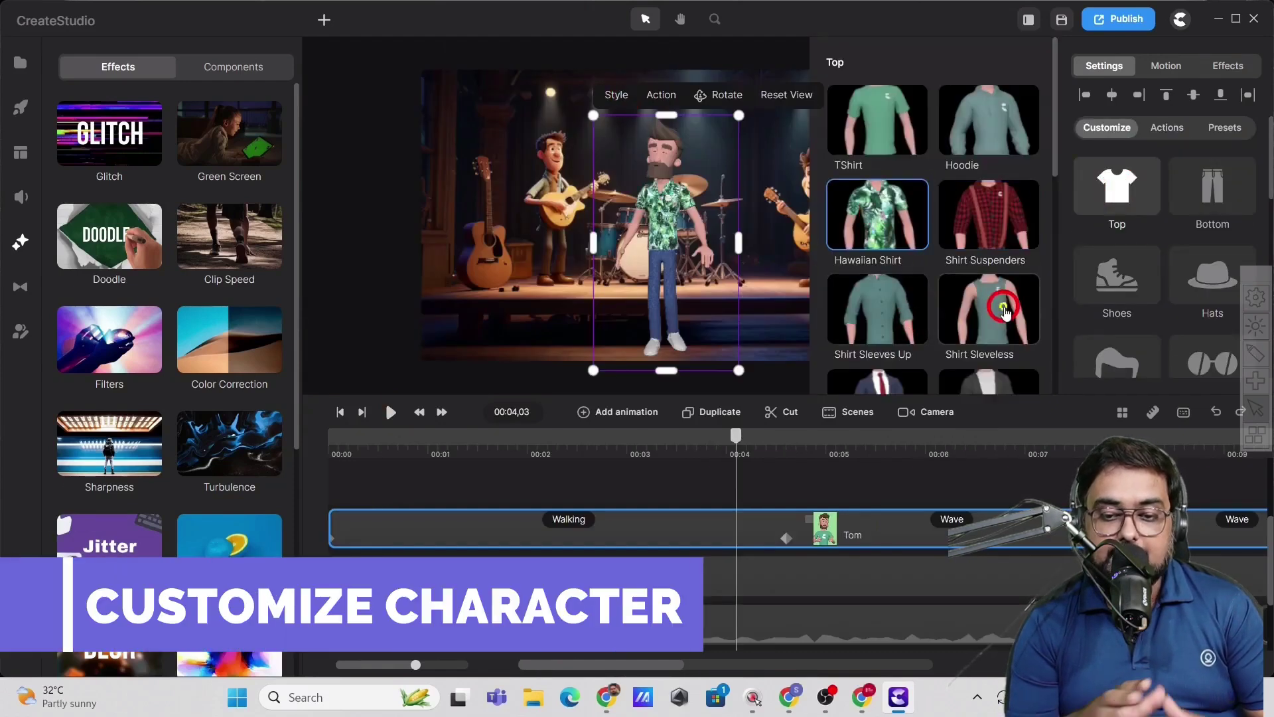
pyautogui.click(1207, 188)
pyautogui.click(899, 295)
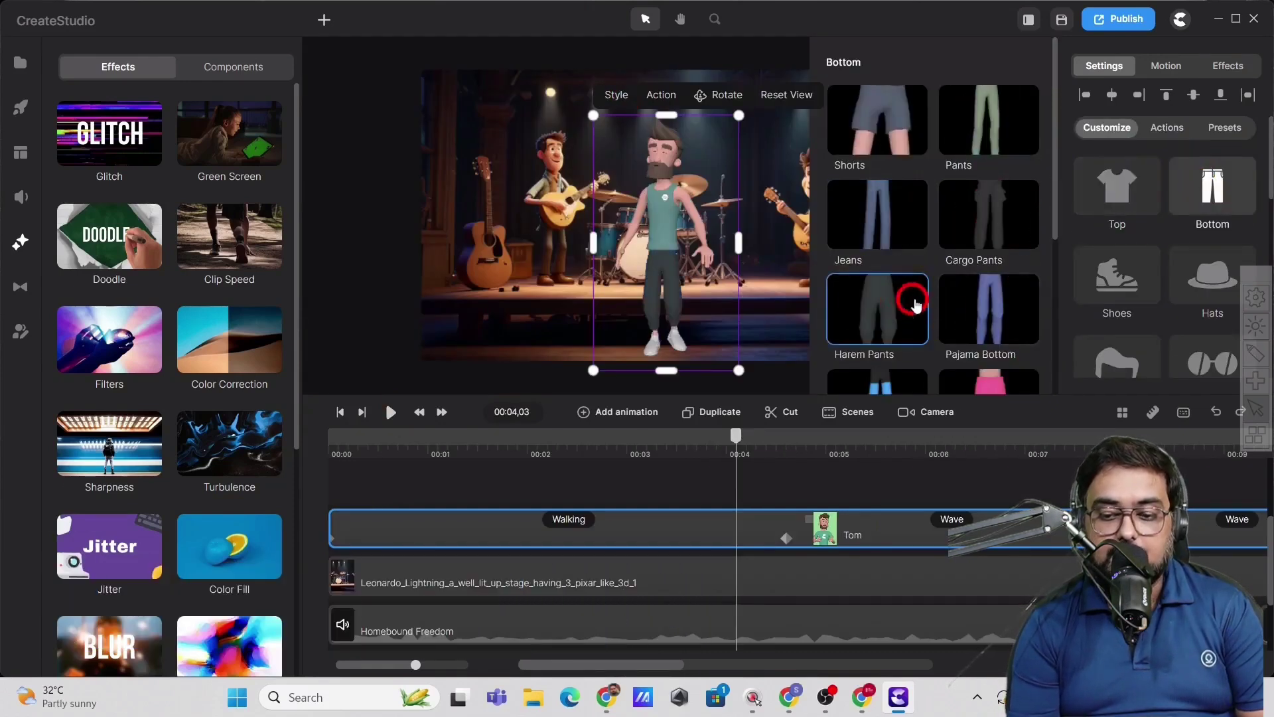
# Give Tom 3D glasses, a Mohawk hairstyle and new facial hair.
pyautogui.click(1204, 358)
pyautogui.click(1140, 360)
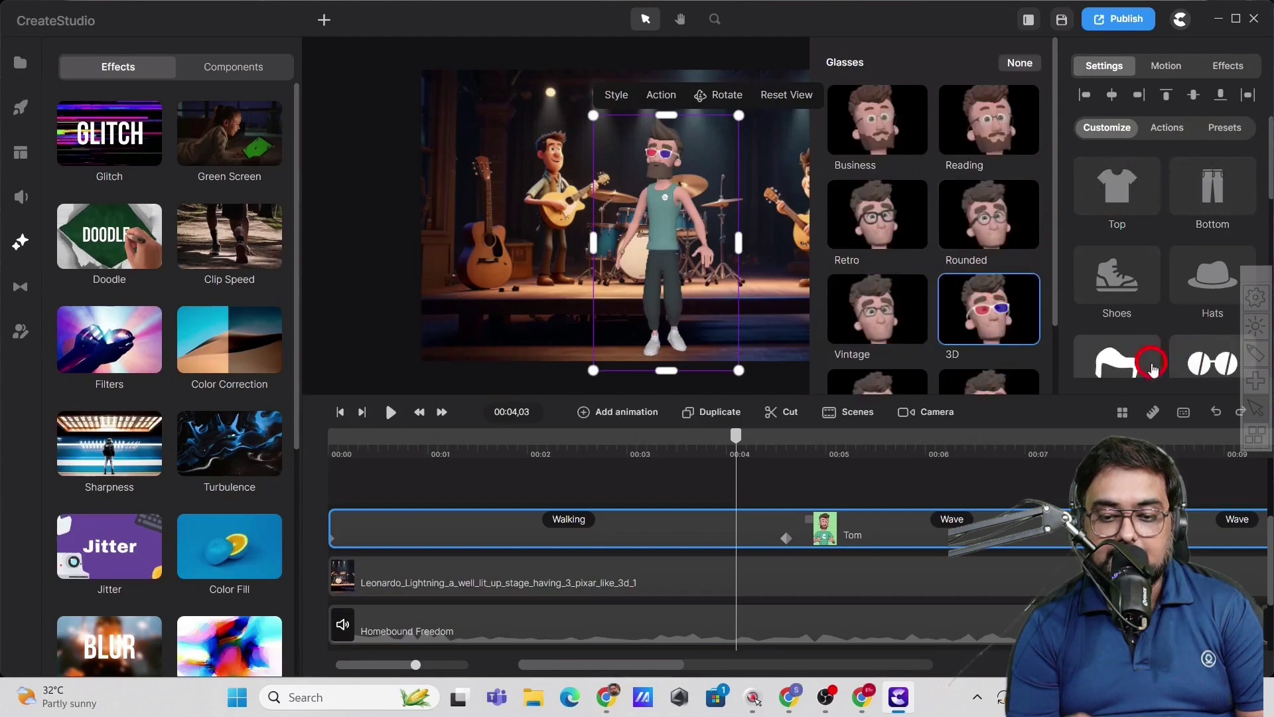
pyautogui.click(1264, 179)
pyautogui.moveTo(1267, 180); pyautogui.dragTo(1268, 265)
pyautogui.click(1116, 189)
pyautogui.click(871, 325)
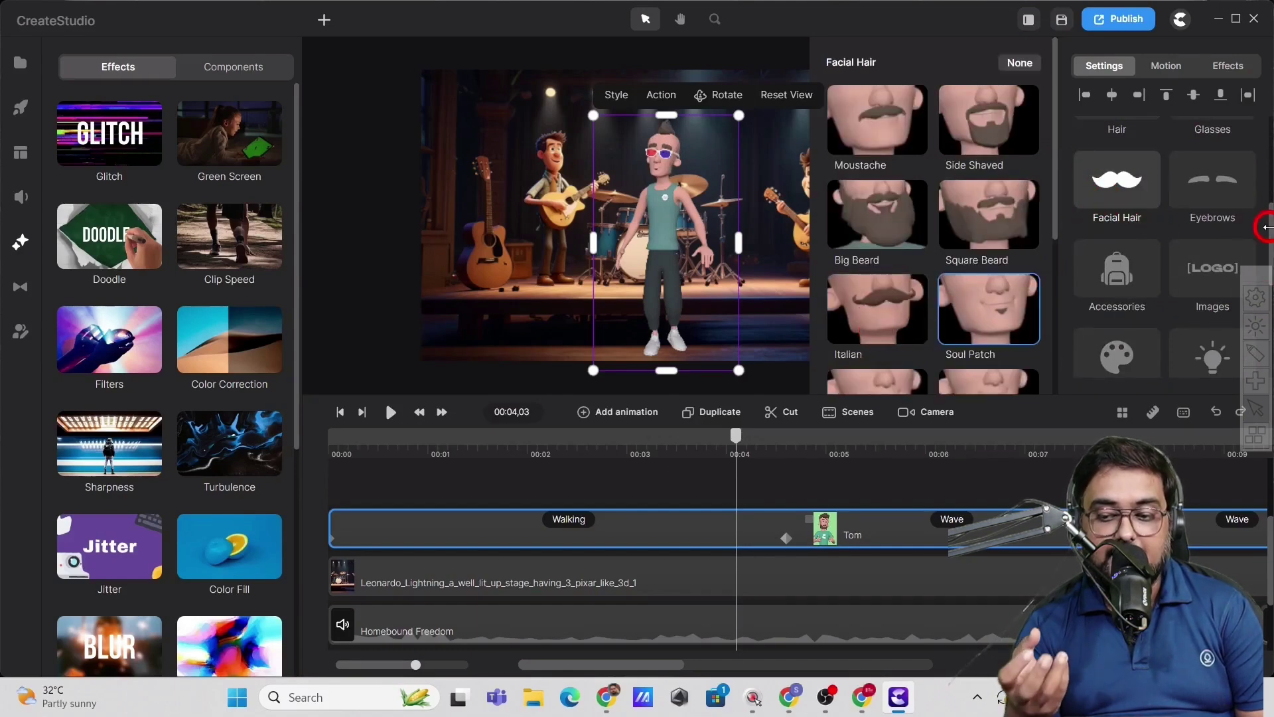
pyautogui.moveTo(1265, 227); pyautogui.dragTo(1267, 342)
pyautogui.click(1265, 237)
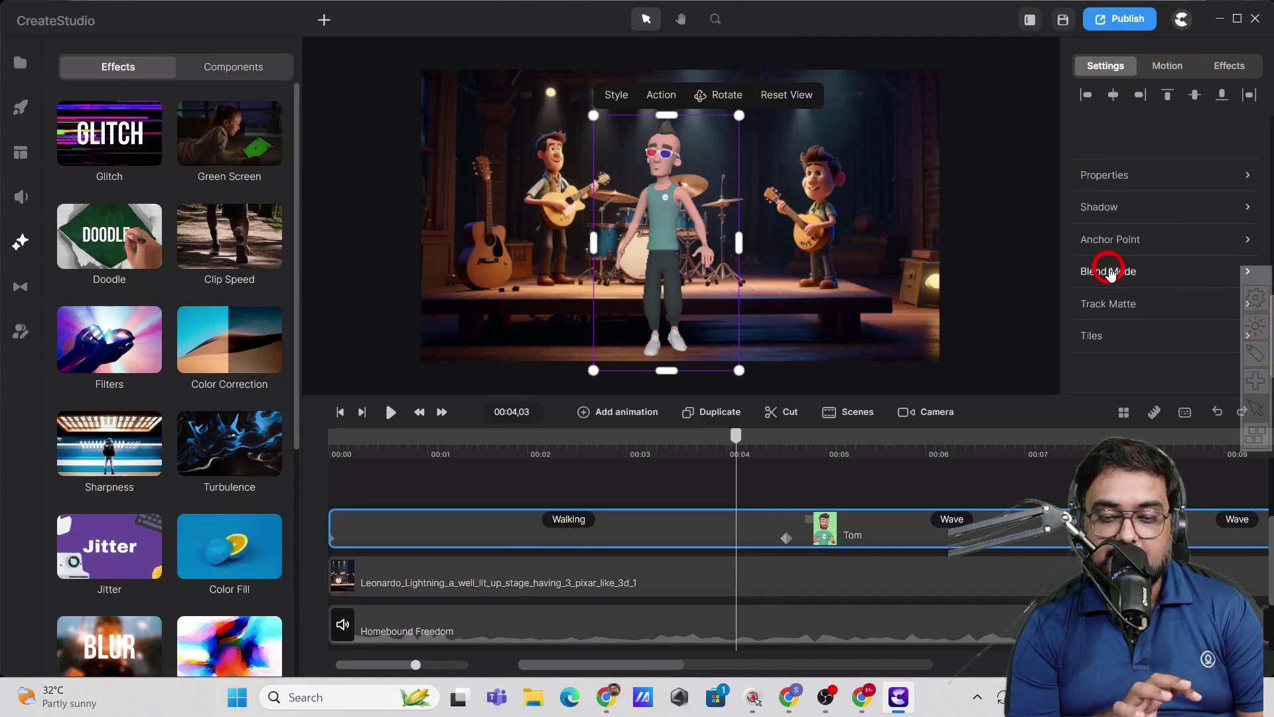
# Save the project as 'dancing tom'.
pyautogui.click(1117, 20)
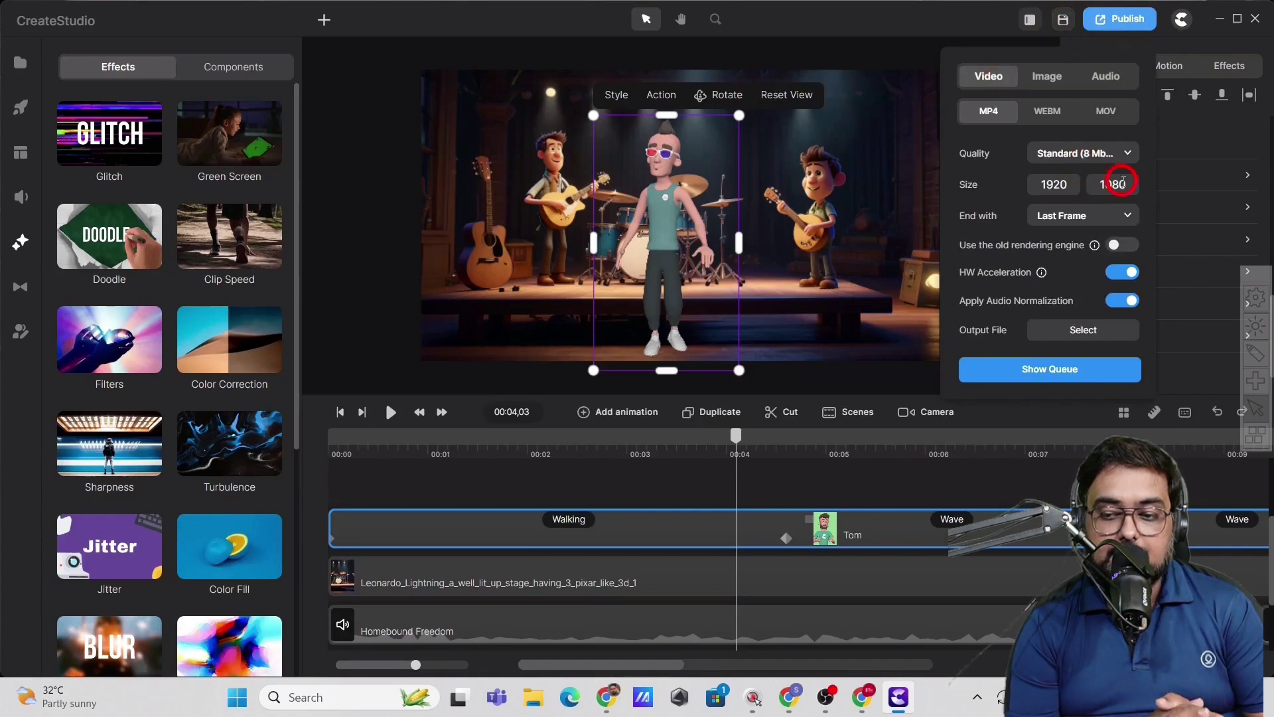
pyautogui.click(1063, 19)
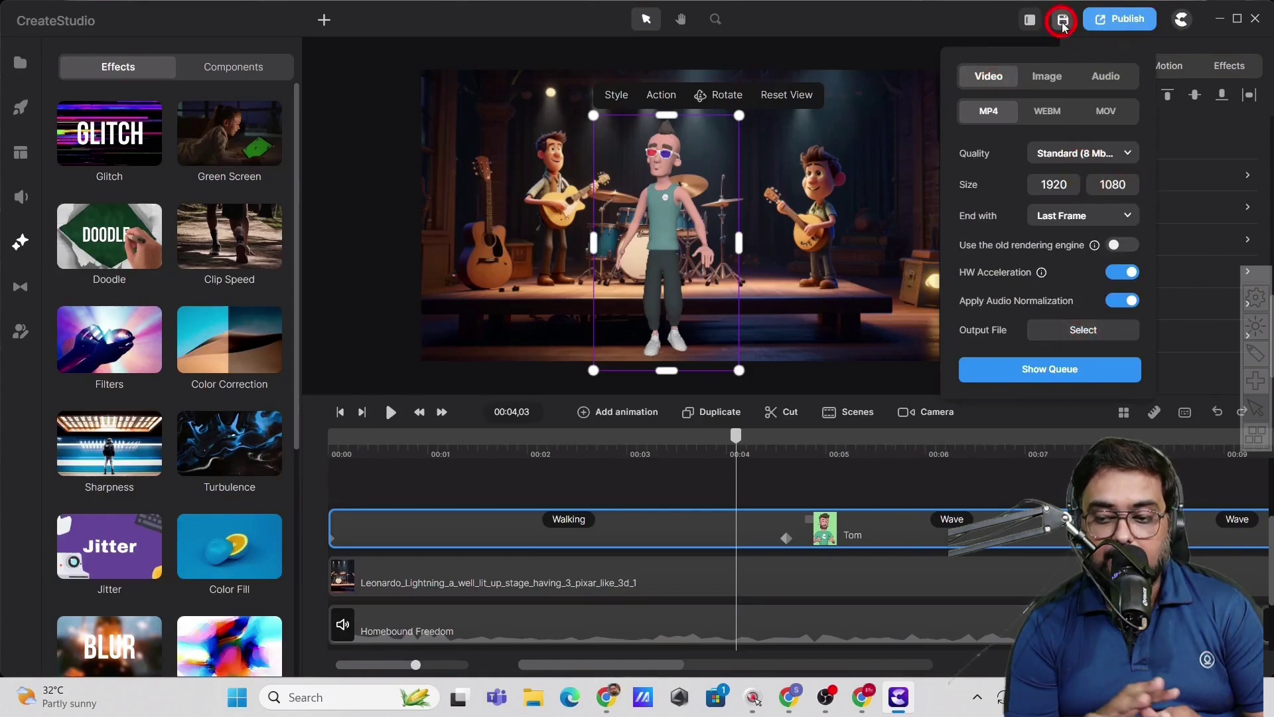
pyautogui.write('dancing tom')
pyautogui.click(499, 372)
# Export the scene as a 1920×1080 MP4 named dancing tom.mp4 in Downloads.
pyautogui.click(1098, 21)
pyautogui.click(1058, 330)
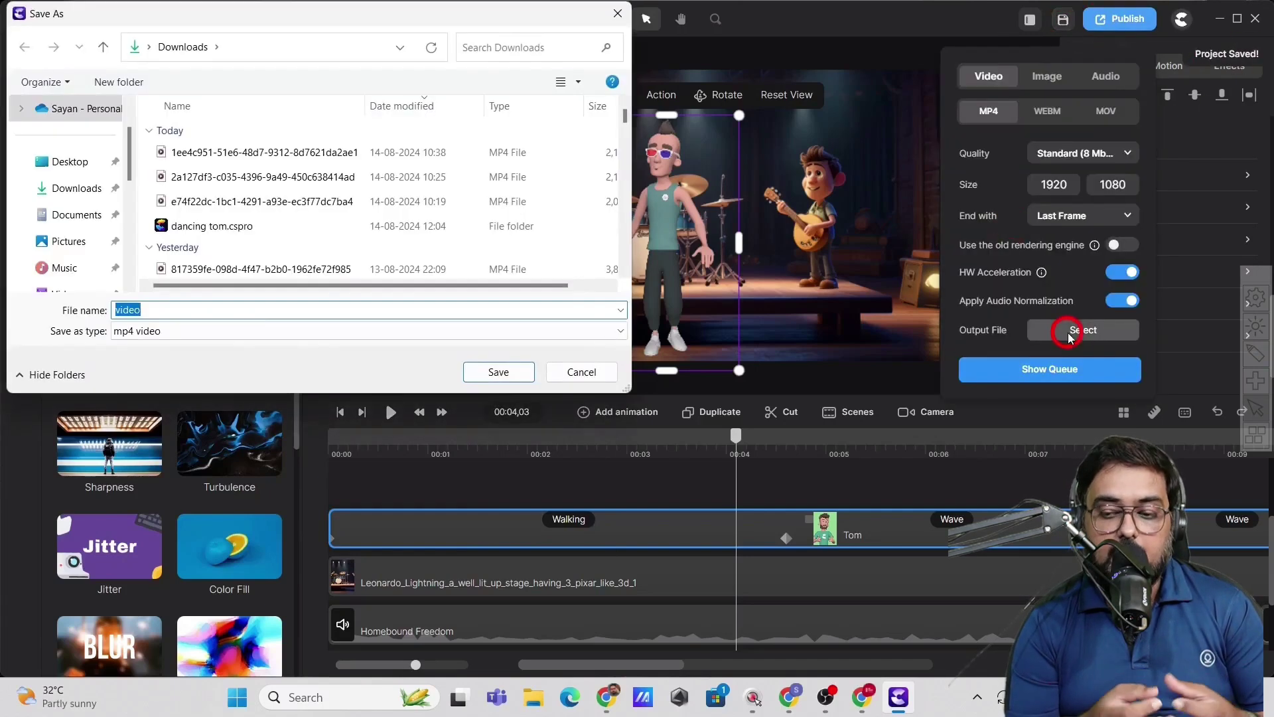
pyautogui.write('dancing tom')
pyautogui.click(476, 375)
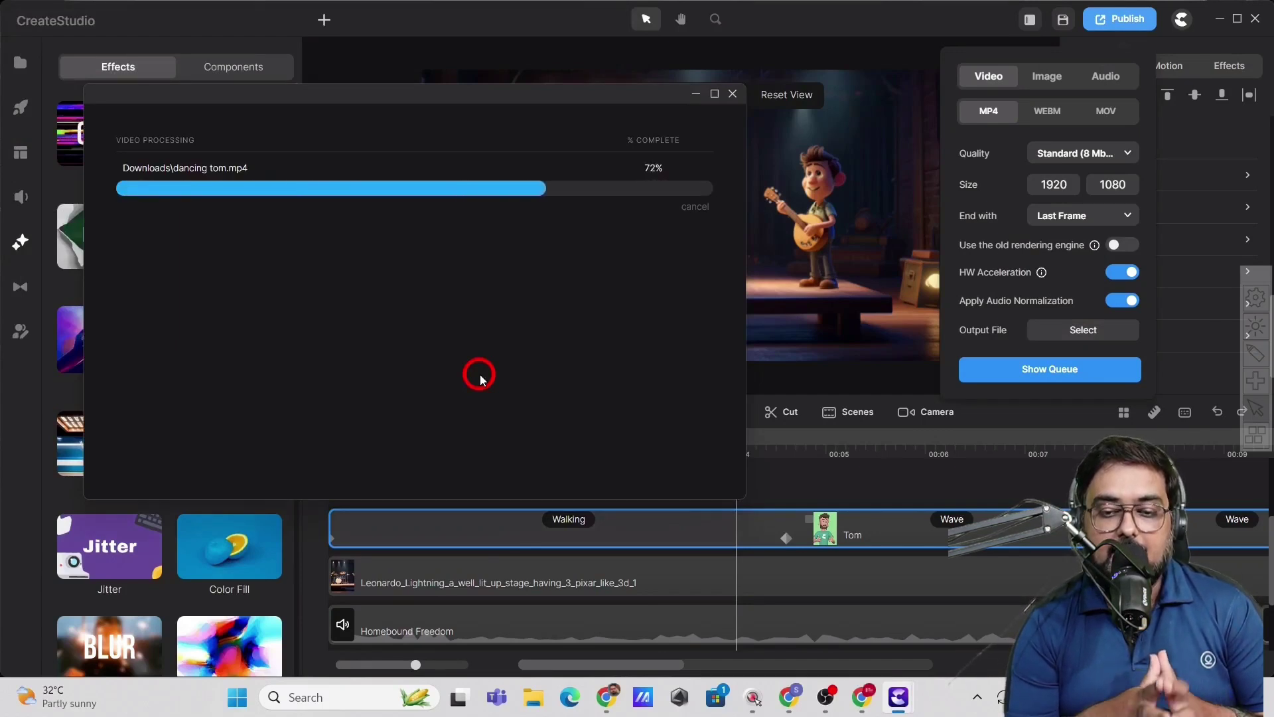
# Open the rendered dancing tom.mp4 in Media Player for playback.
pyautogui.click(574, 192)
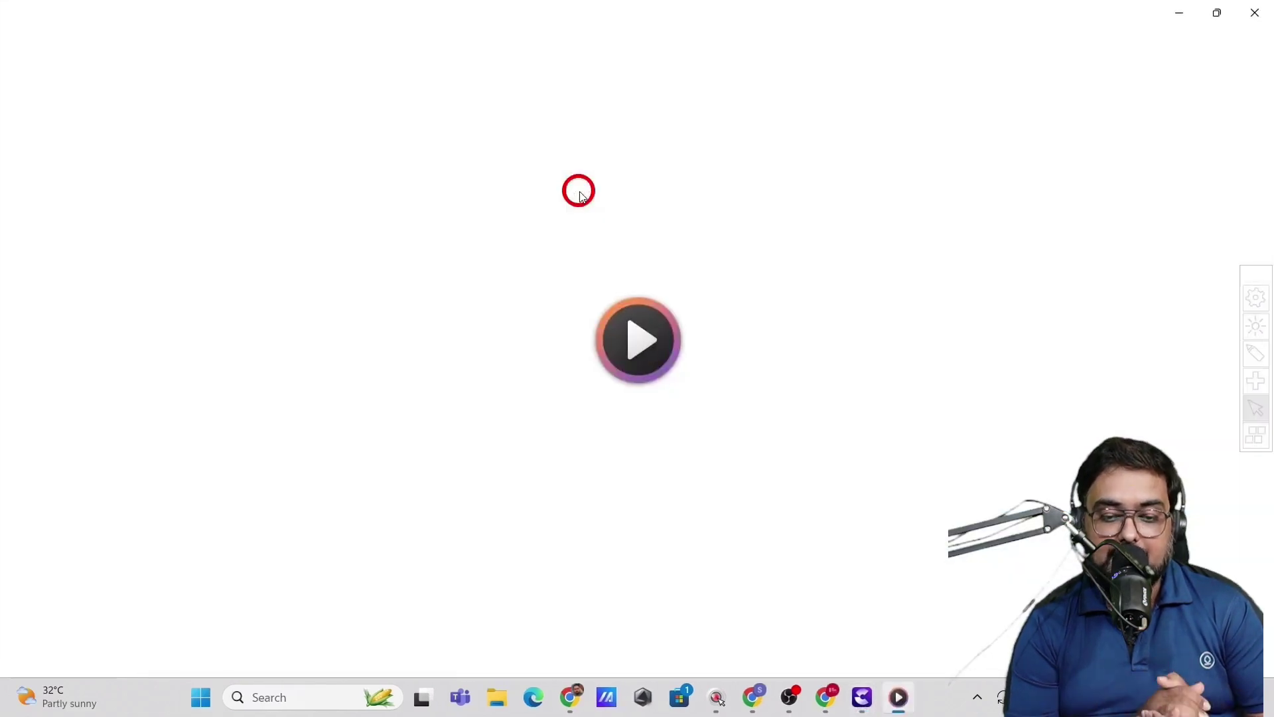